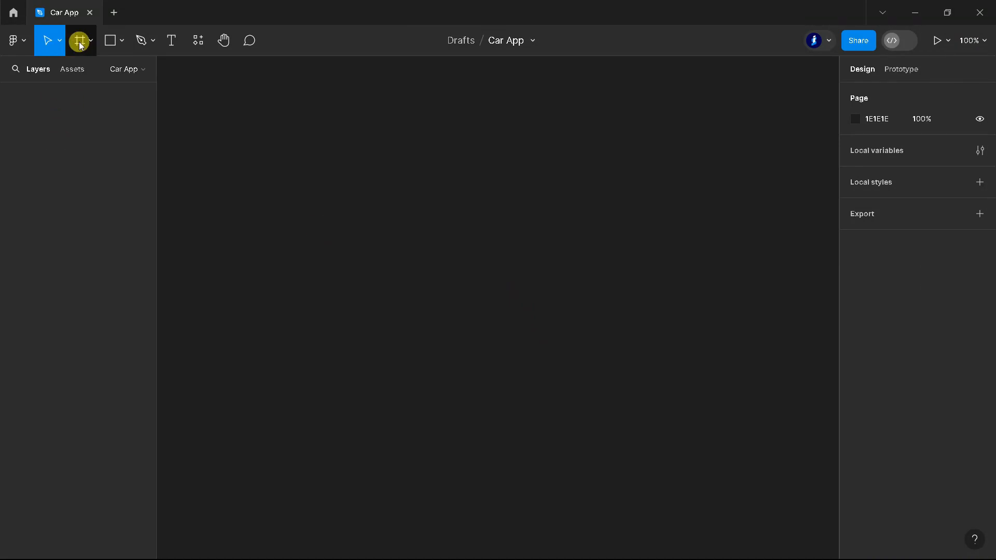
Step: Create an iPhone 13 mini frame and rename it Car App
click(942, 217)
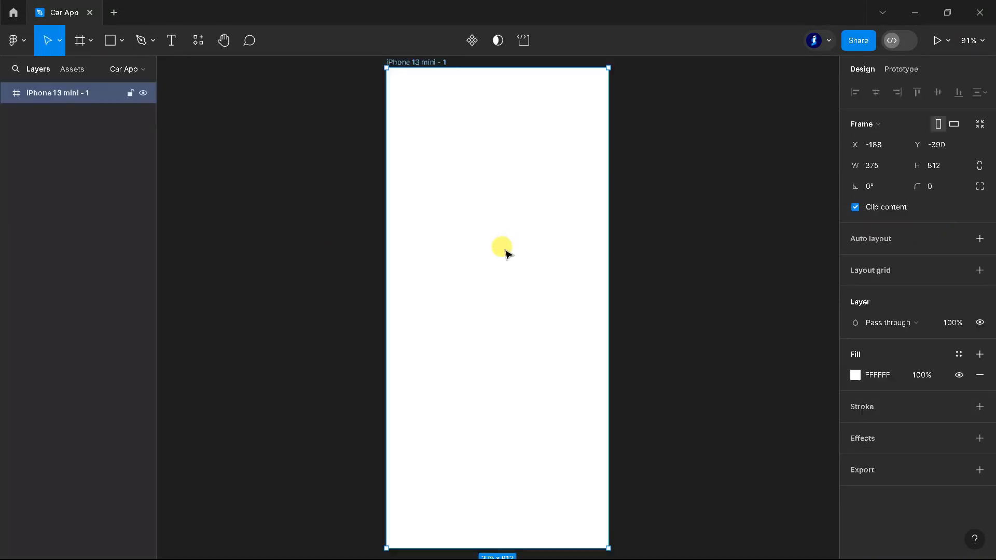
double_click(81, 93)
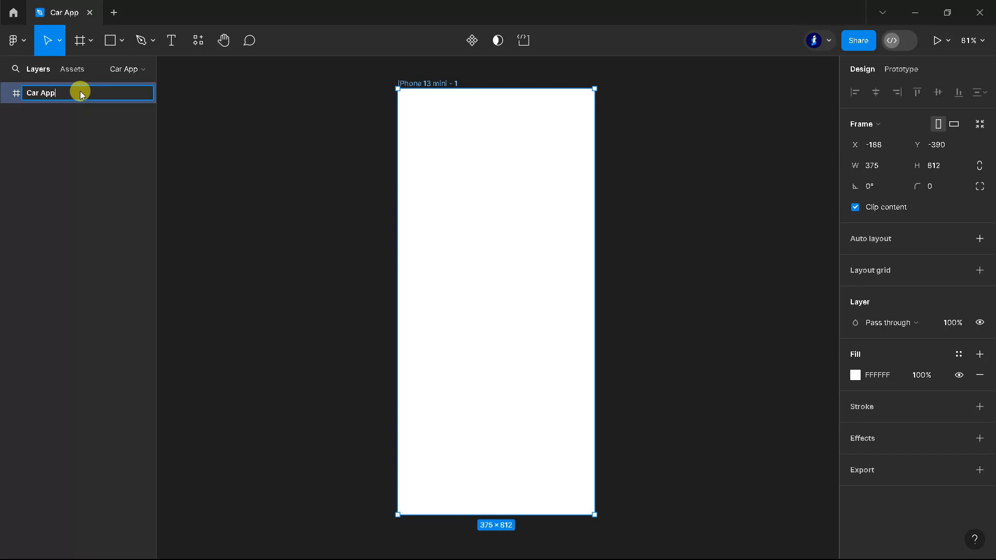
text(Car App)
click(207, 148)
Step: Set the Car App frame's corner radius to 30
click(542, 280)
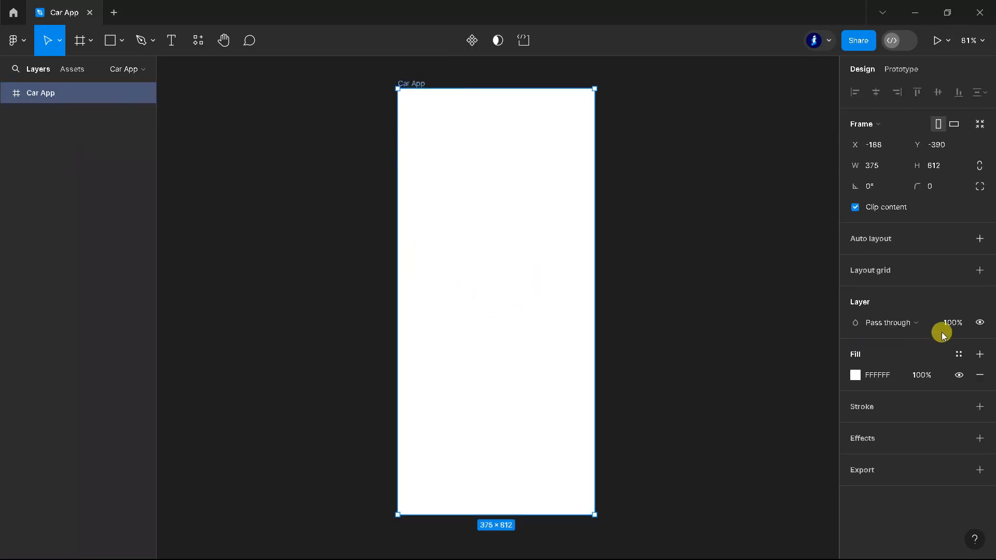
click(932, 189)
text(30)
key(Return)
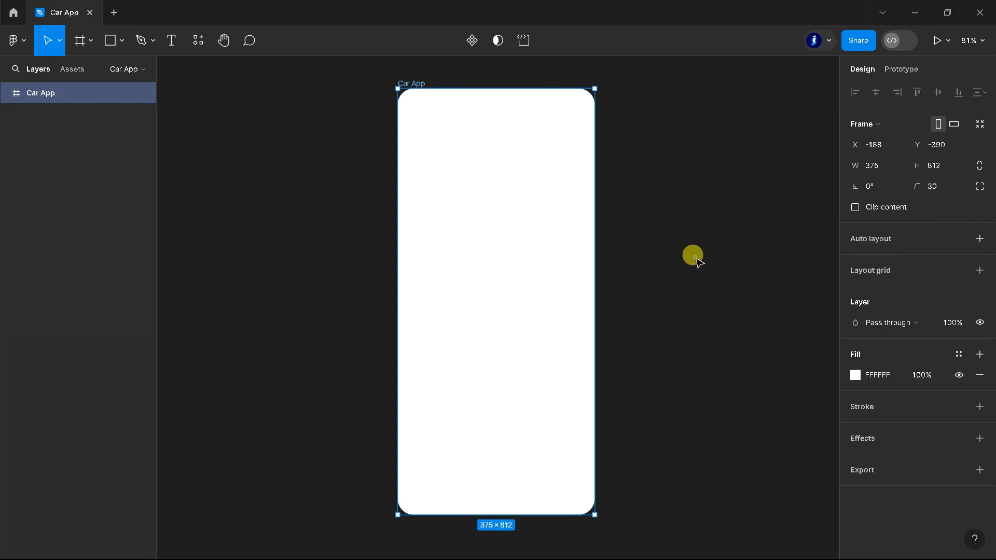
click(694, 256)
scroll(694, 255, down, 1)
scroll(702, 298, up, 1)
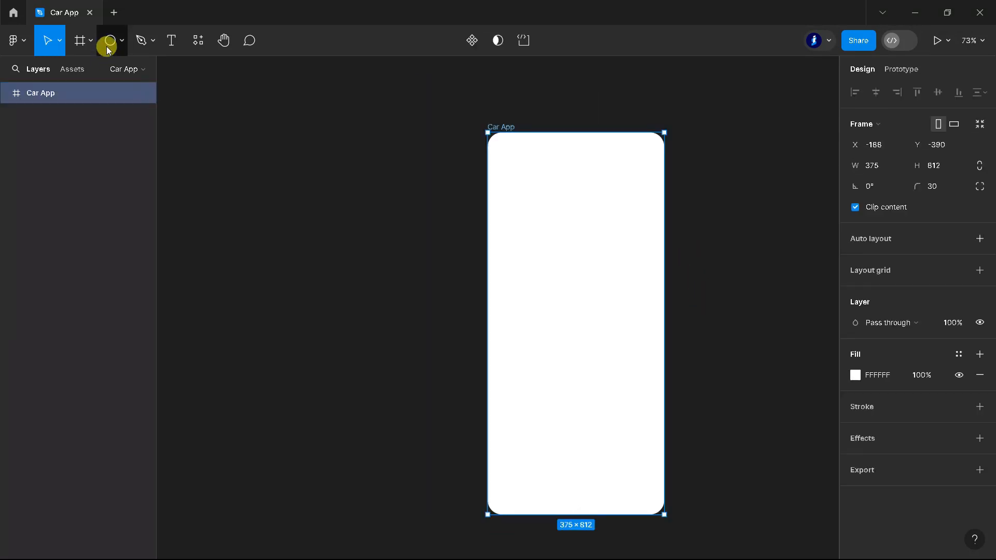
Step: Draw a 375 × 812 rectangle covering the whole Car App frame
click(109, 47)
click(105, 72)
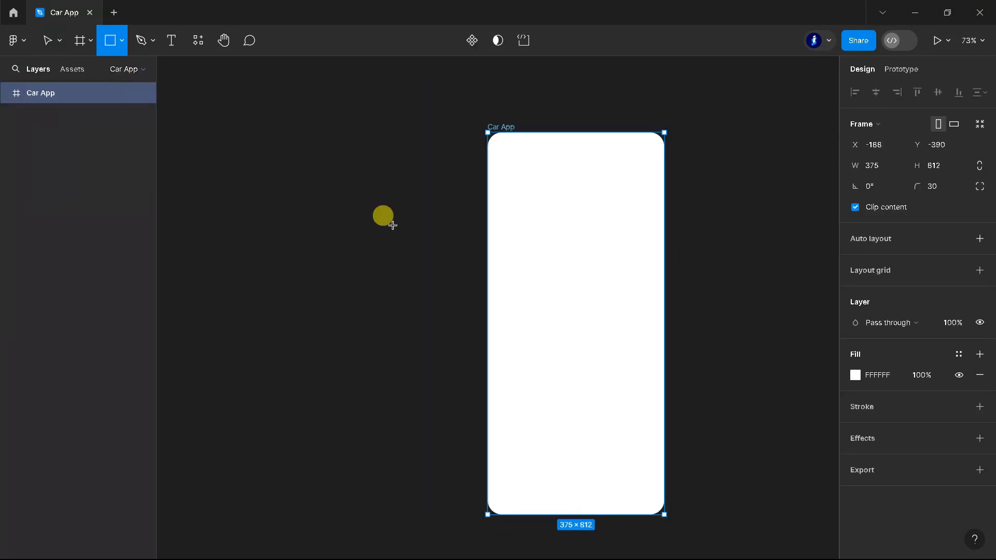
scroll(524, 202, down, 1)
drag(487, 126, 664, 514)
click(711, 344)
click(575, 301)
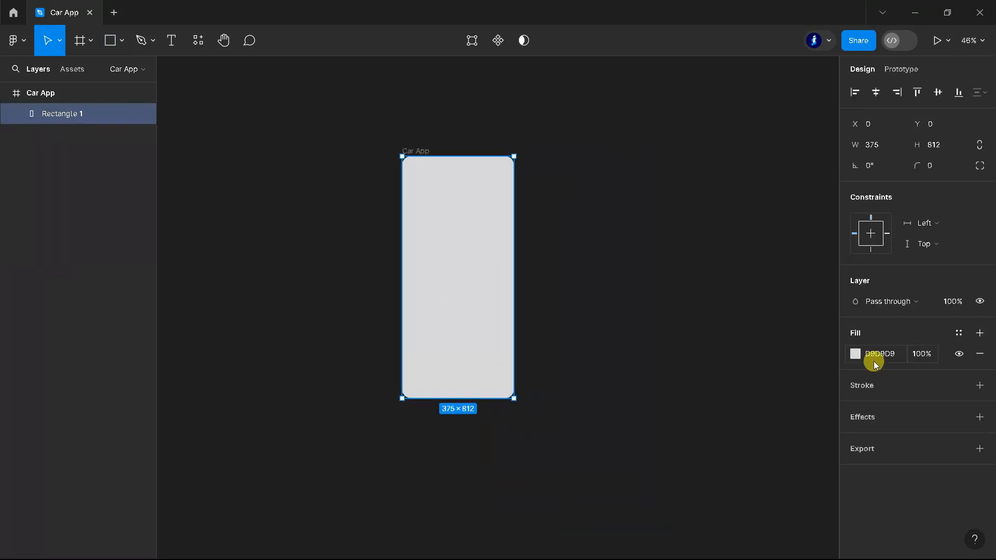
Step: Change the rectangle's fill colour to 1E1E1E
click(873, 361)
drag(686, 356, 684, 368)
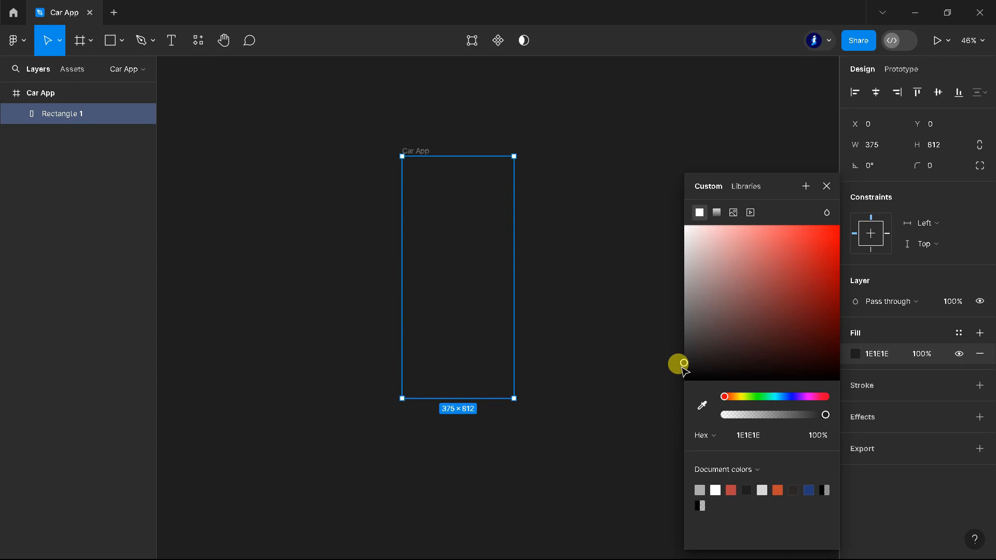
click(827, 186)
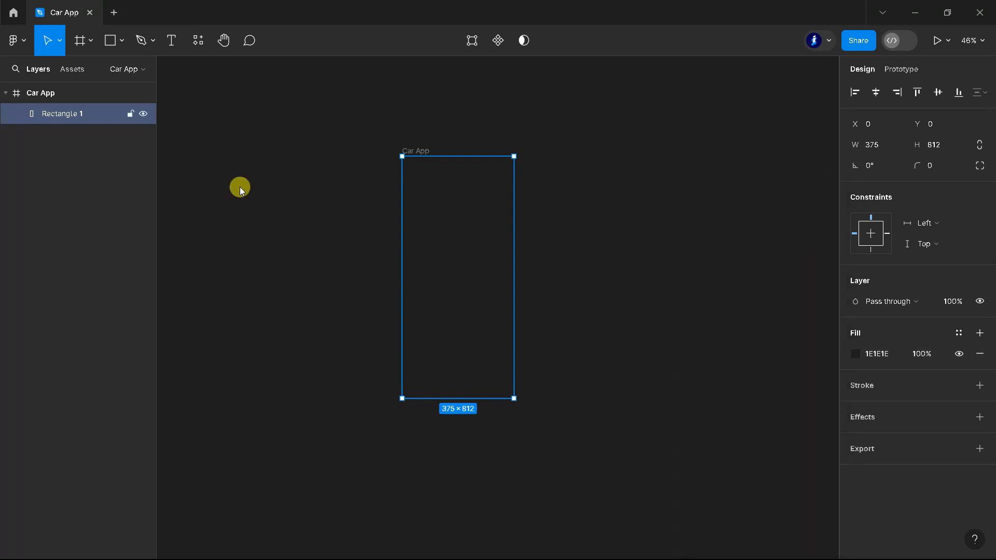
Step: Set the page background colour to white, FFFFFF
click(518, 104)
click(855, 119)
click(682, 140)
click(855, 118)
drag(695, 137, 683, 134)
click(827, 121)
scroll(429, 163, up, 5)
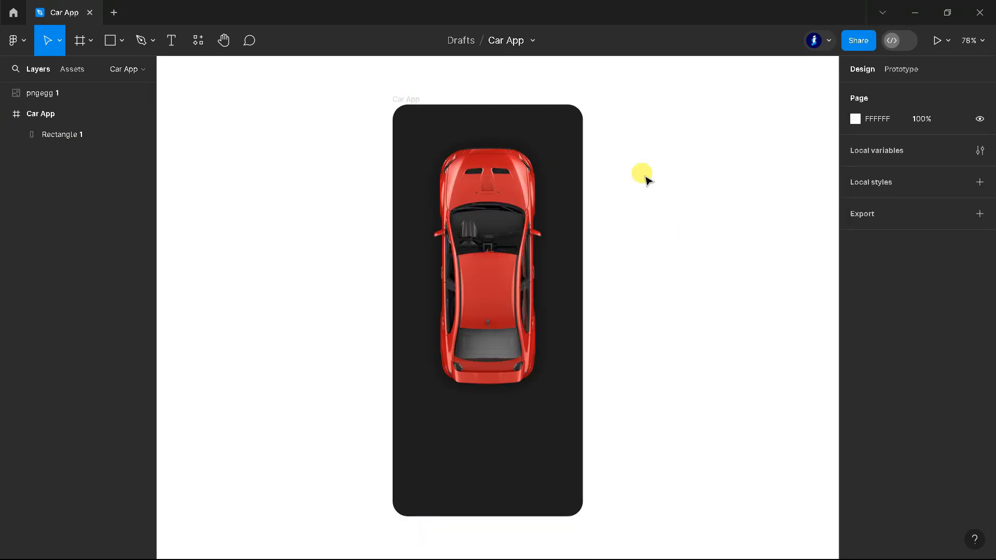
Step: Shift the car image slightly downwards so it sits horizontally centred in the upper part of the frame
click(501, 228)
drag(476, 237, 475, 243)
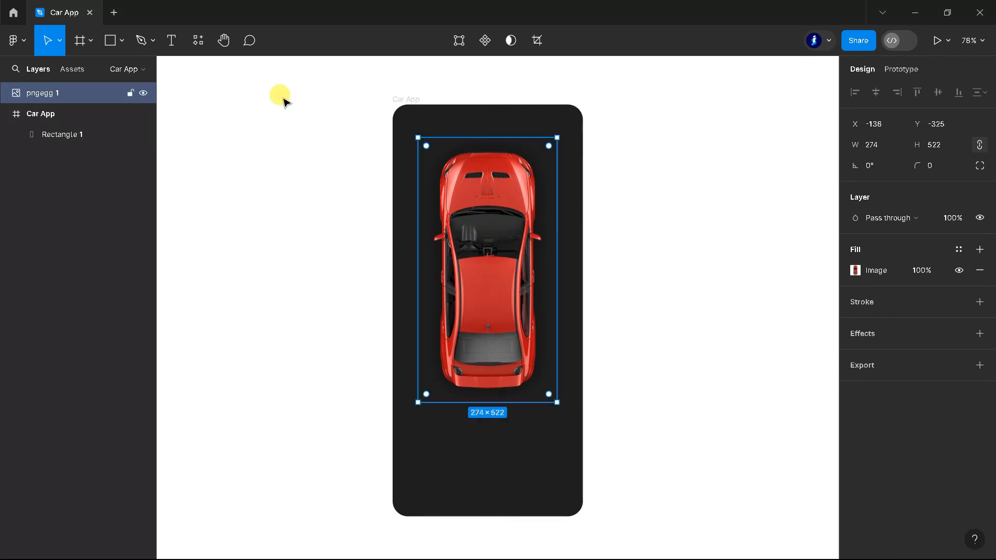
Step: Draw a bent two-segment callout line about 21 × 13 beside the car's front left fender with the Pen tool
click(144, 41)
scroll(405, 197, up, 10)
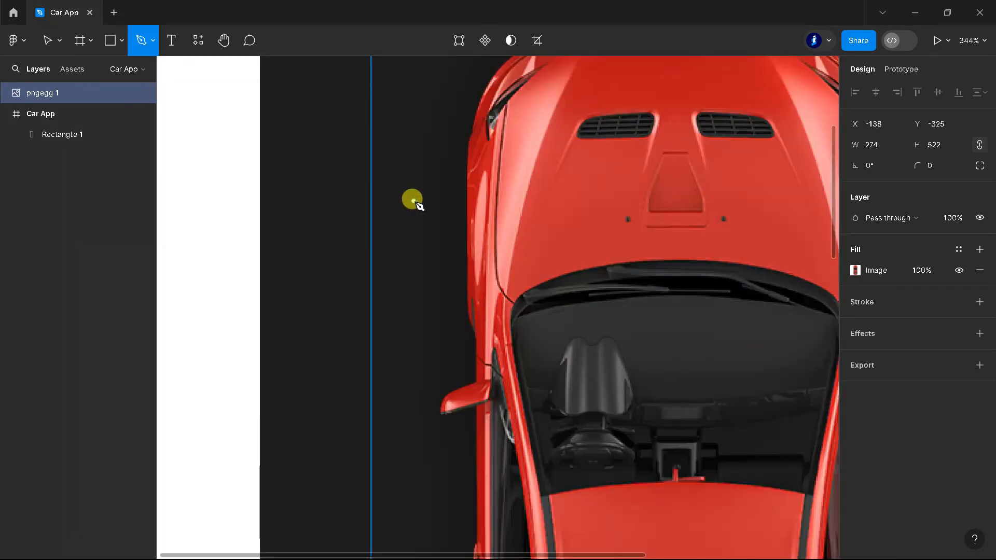
click(417, 198)
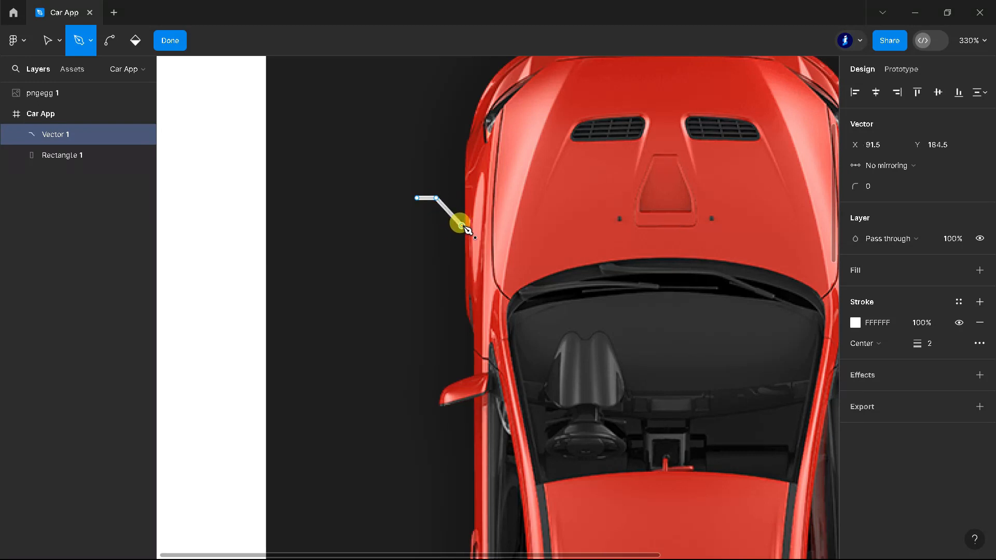
click(170, 41)
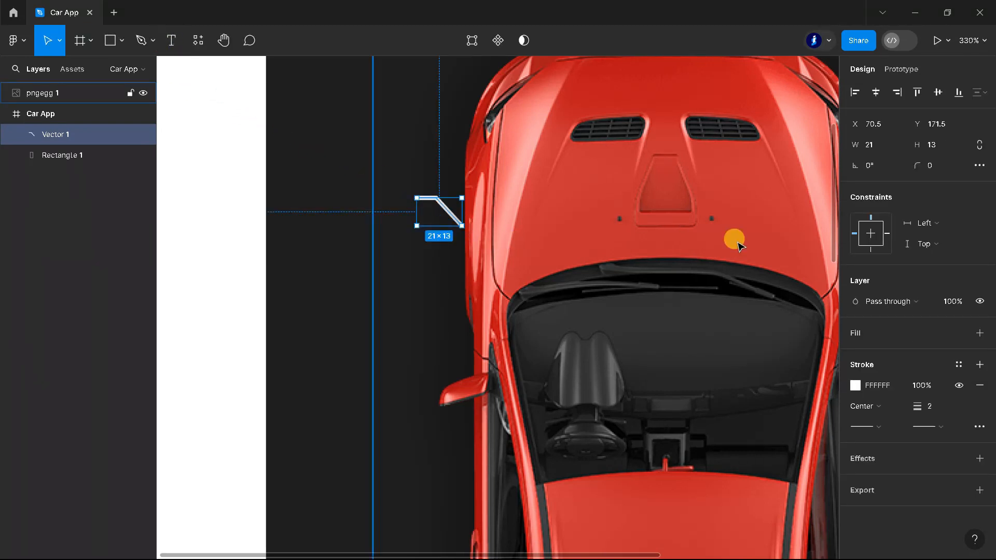
Step: Stretch the callout line to about 35 × 19, keeping a short horizontal part that bends diagonally towards the car
scroll(487, 187, up, 5)
drag(386, 229, 358, 231)
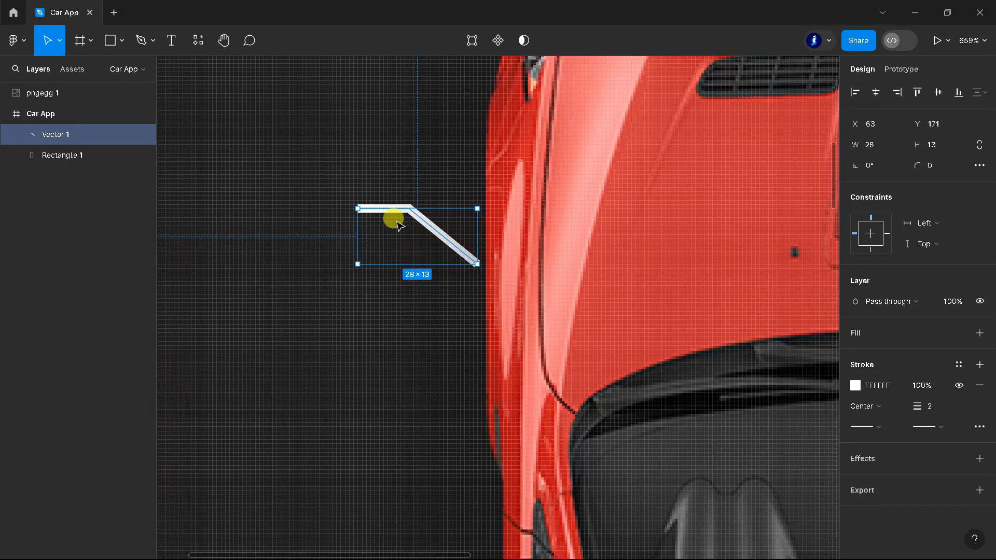
drag(418, 206, 413, 193)
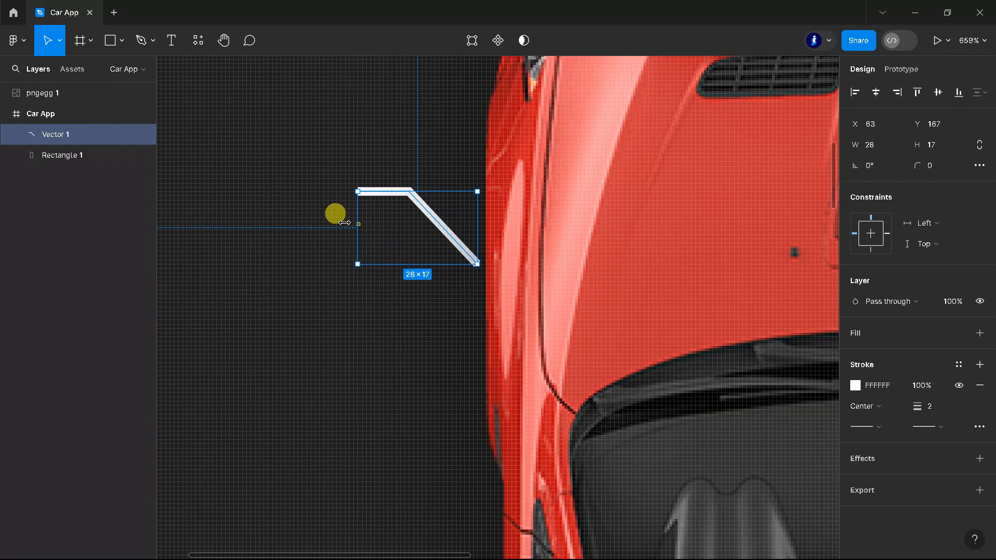
drag(351, 224, 326, 221)
drag(420, 187, 392, 183)
click(471, 41)
scroll(391, 182, down, 3)
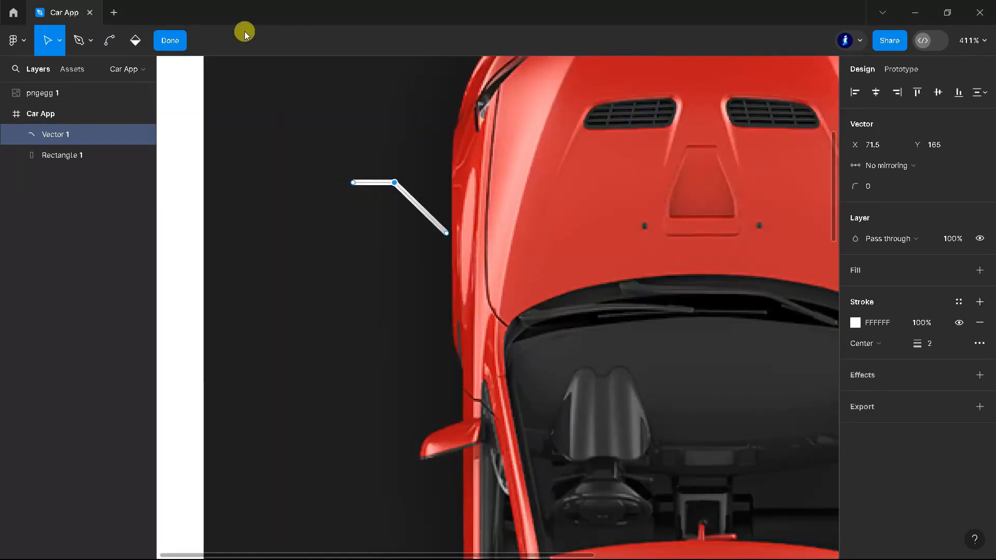
key(Escape)
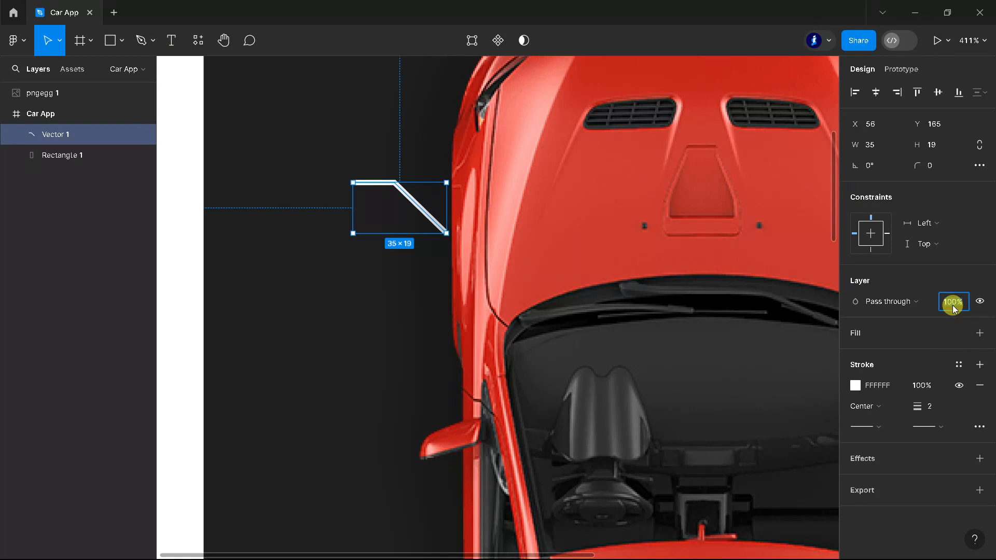
Step: Set the callout line's opacity to 70% and move it so its diagonal end meets the car body
click(952, 305)
text(70)
key(Return)
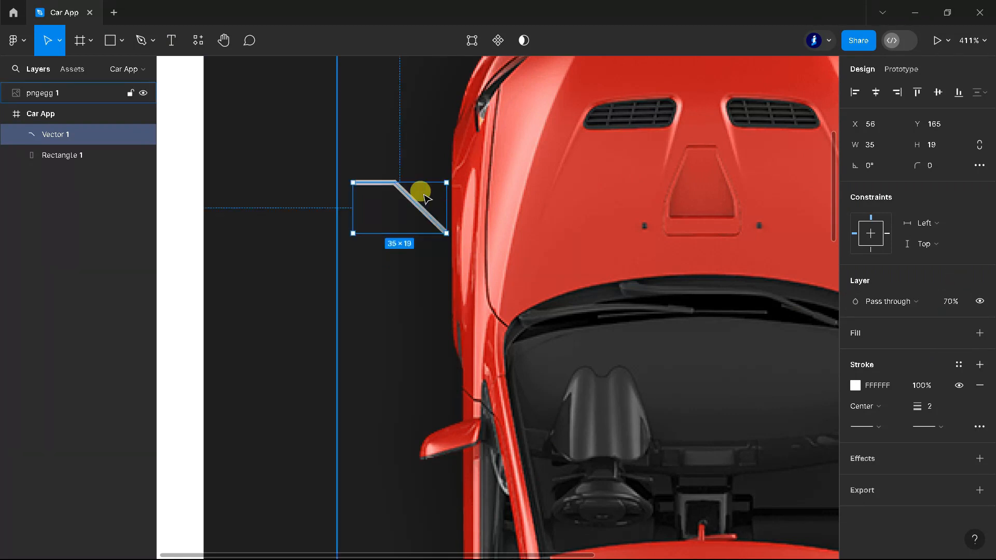
scroll(420, 194, up, 2)
drag(412, 211, 425, 223)
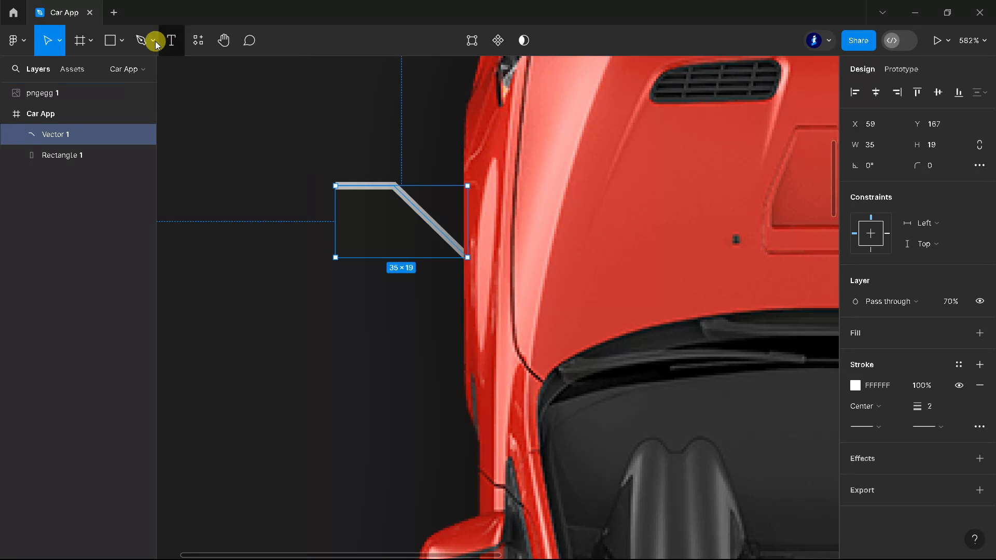
click(110, 40)
click(122, 40)
click(88, 117)
scroll(303, 199, up, 3)
mouse_move(332, 170)
mouse_down()
mouse_move(366, 207)
mouse_move(340, 186)
mouse_up()
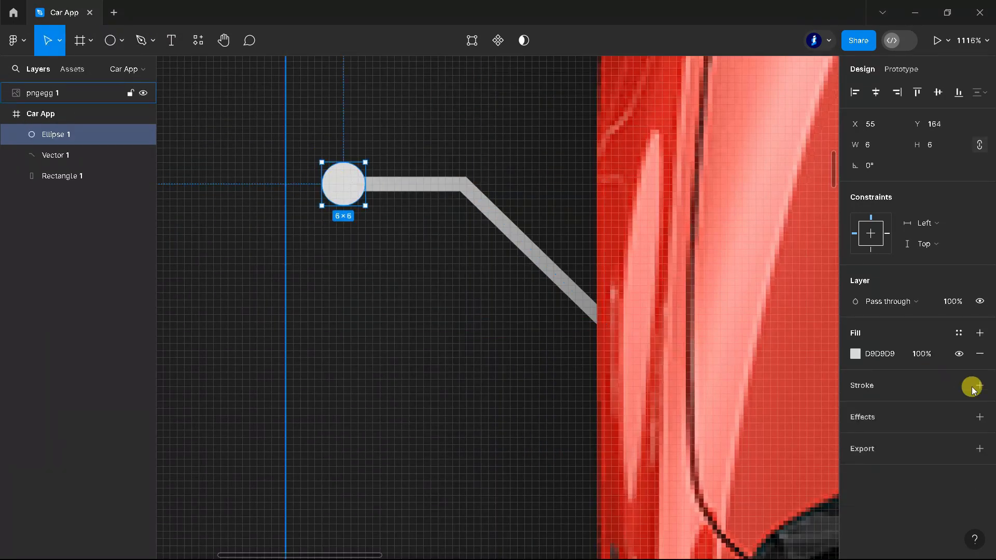
key(Return)
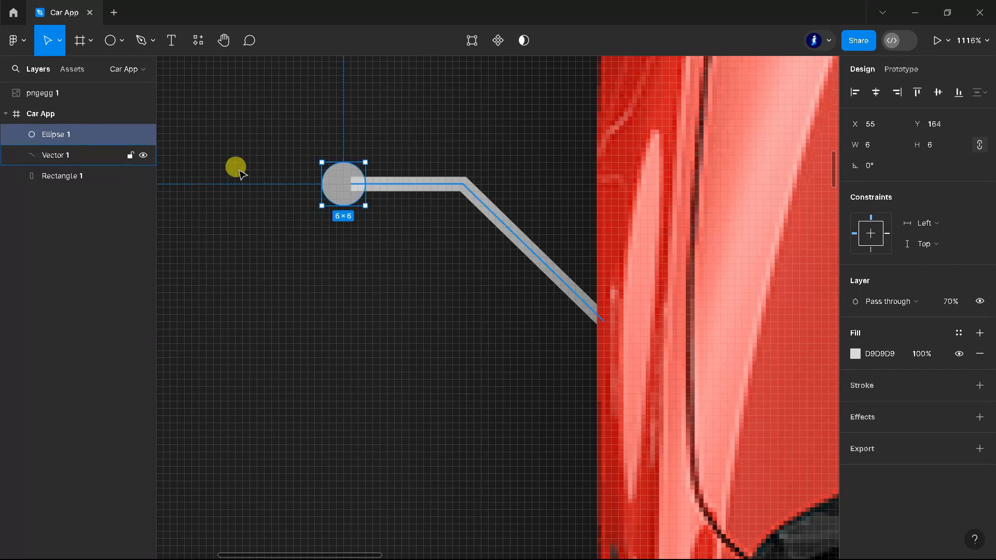
drag(340, 185, 335, 191)
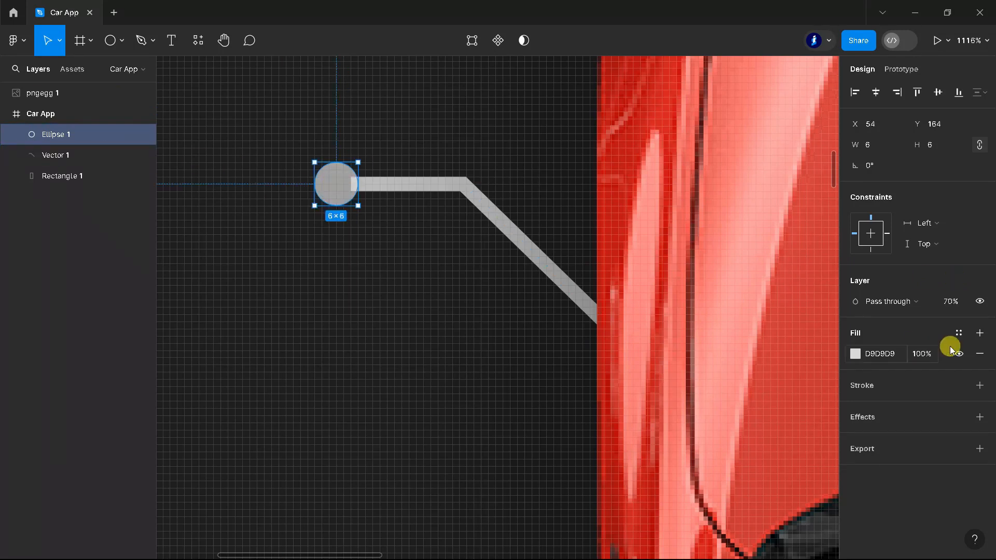
text(10)
click(224, 252)
click(335, 191)
click(47, 136)
key(Delete)
Step: Nest the car image inside the Car App frame and draw a 6 × 6 circle on the callout line's free end
drag(31, 92, 60, 103)
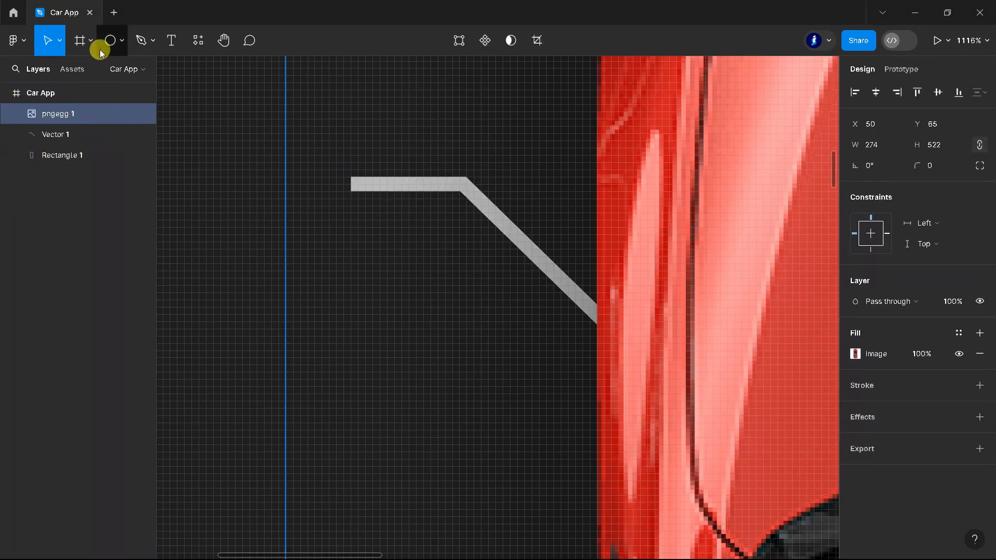
click(110, 40)
mouse_move(323, 163)
mouse_down()
mouse_move(366, 220)
mouse_move(365, 206)
mouse_up()
drag(331, 184, 338, 188)
Step: Duplicate the small circle, enlarge the copy to 12 × 12 around the same centre, and lower its opacity to form a halo
alt+drag(68, 114, 70, 106)
drag(365, 206, 346, 214)
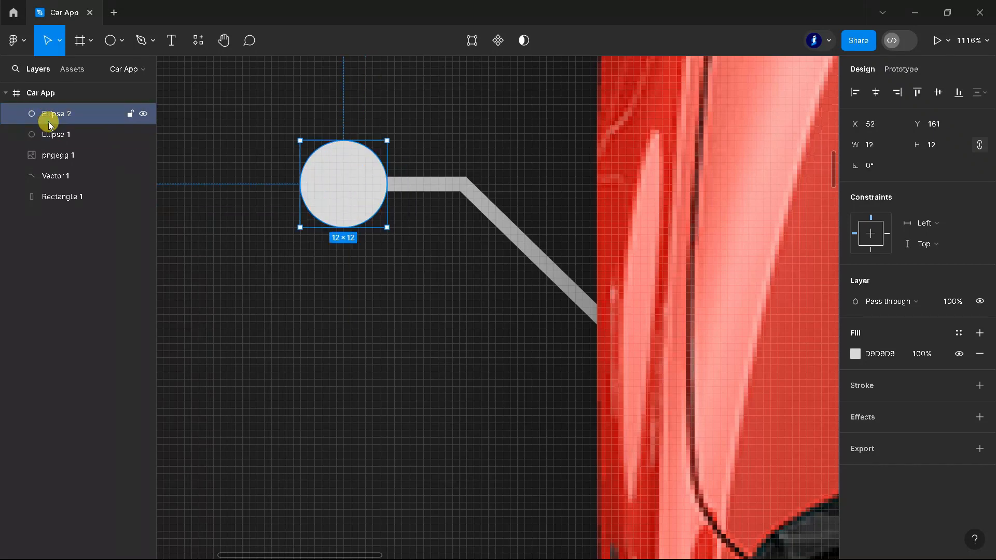
key(Return)
scroll(391, 291, down, 5)
click(197, 316)
scroll(206, 312, down, 4)
scroll(460, 283, down, 2)
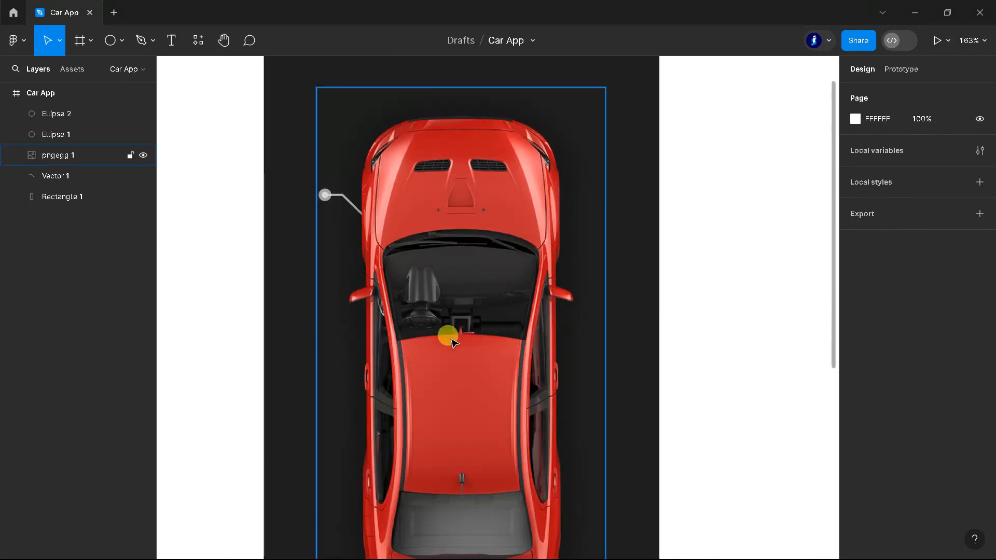
Step: Add the text 29 Psi above the callout's circle
scroll(298, 151, up, 1)
scroll(300, 155, up, 5)
click(169, 40)
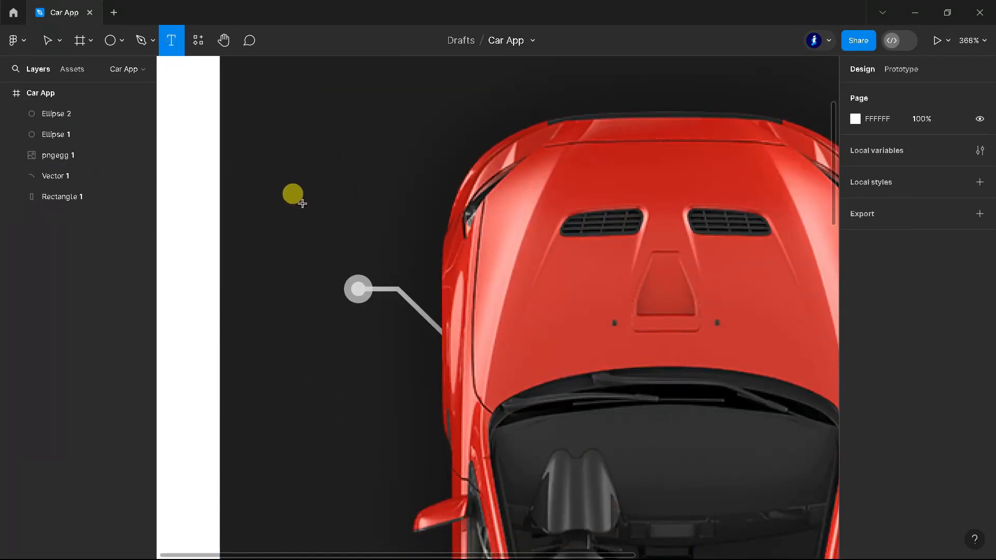
click(303, 203)
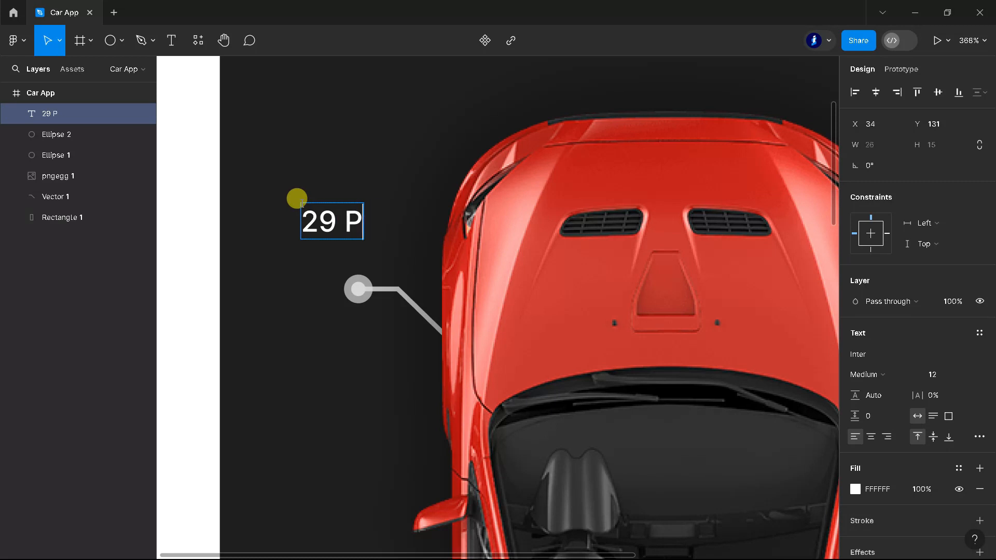
key(Escape)
drag(347, 225, 337, 226)
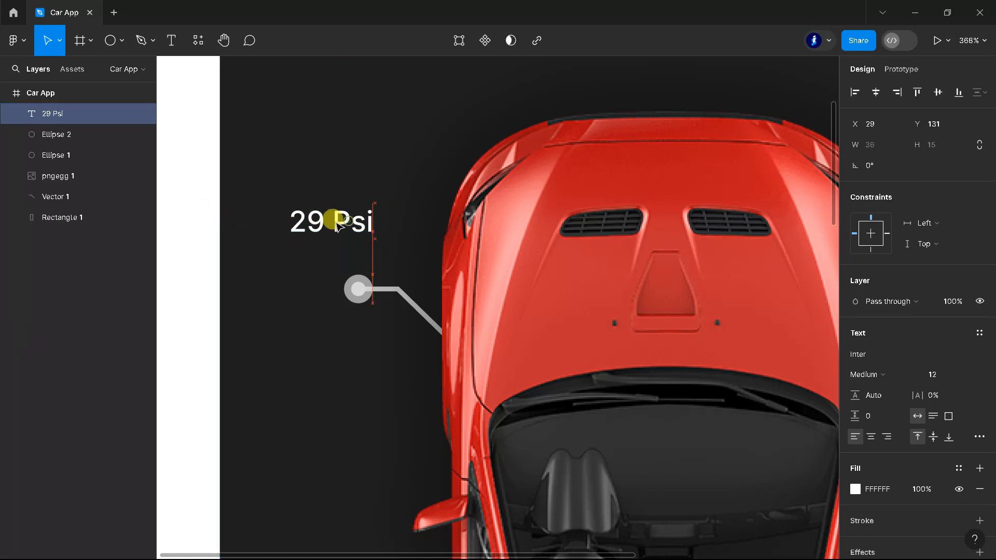
Step: Set the 29 Psi label in Montserrat SemiBold and nudge it into place above the callout's circle
click(859, 355)
text(mon)
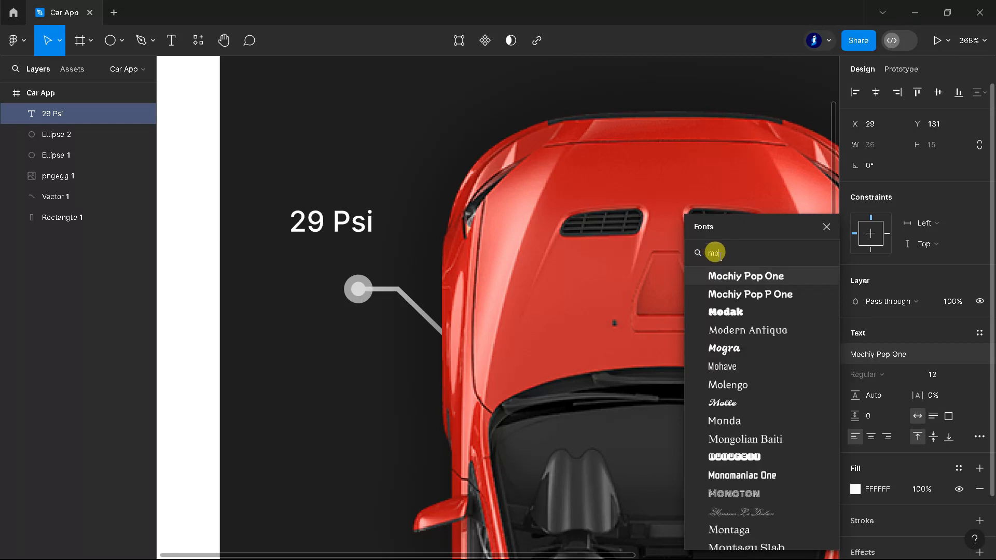
click(763, 456)
mouse_move(351, 229)
mouse_down()
mouse_move(332, 227)
mouse_move(346, 220)
mouse_up()
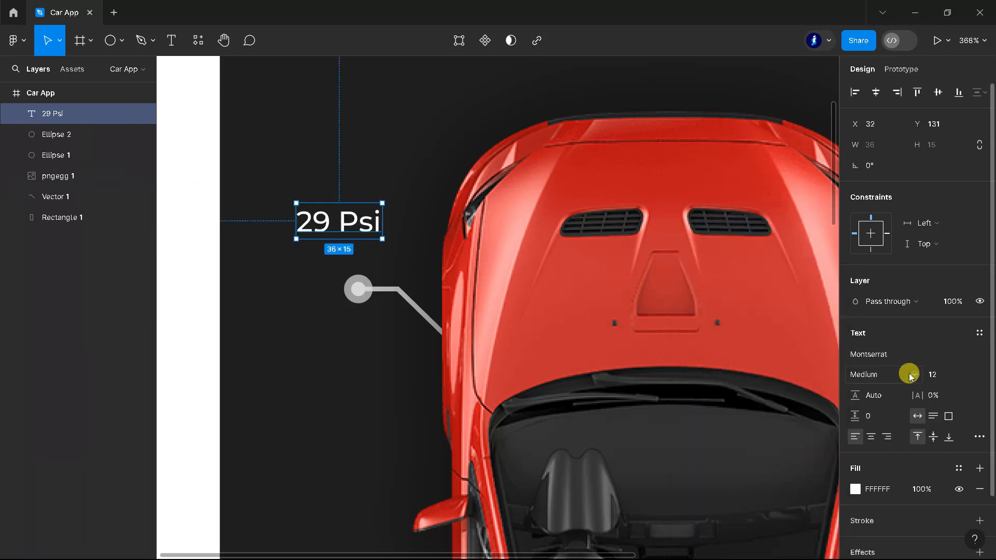
click(867, 374)
click(892, 345)
Step: Add a second text reading 30 below the 29 Psi label, followed by a superscript o as the degree sign
click(172, 40)
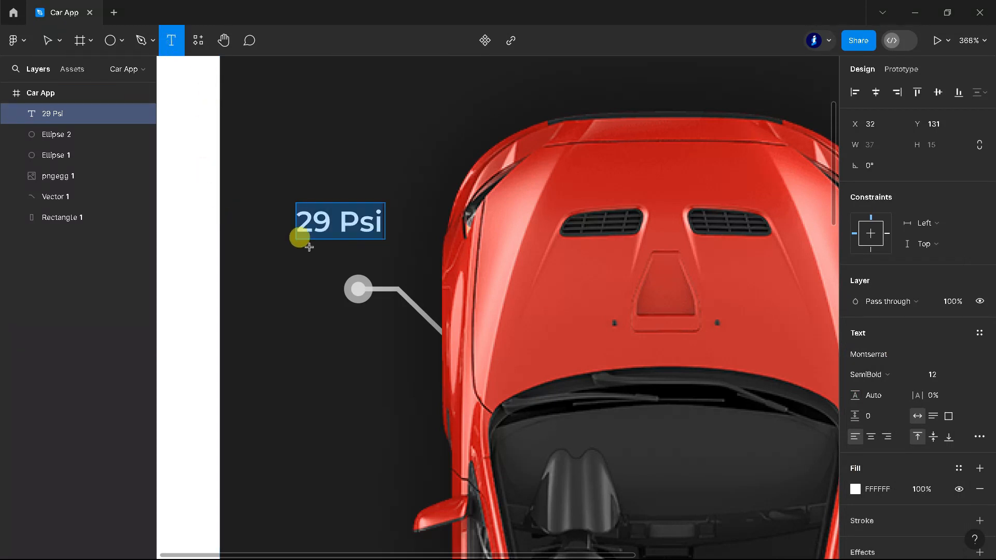
click(305, 243)
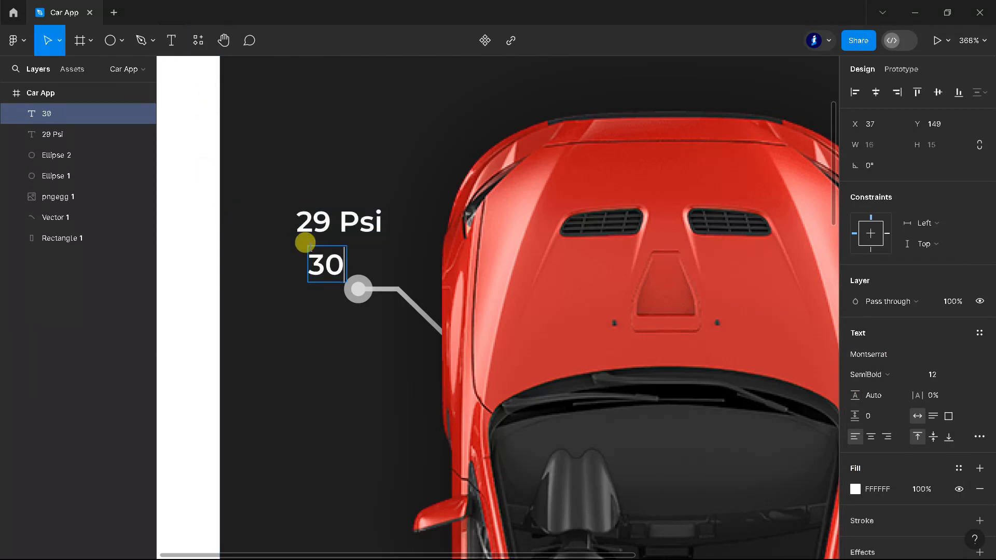
click(979, 436)
scroll(746, 473, down, 3)
click(824, 445)
Step: Colour the 30° text grey 939393 and move it up close beneath the 29 Psi label
drag(311, 257, 351, 260)
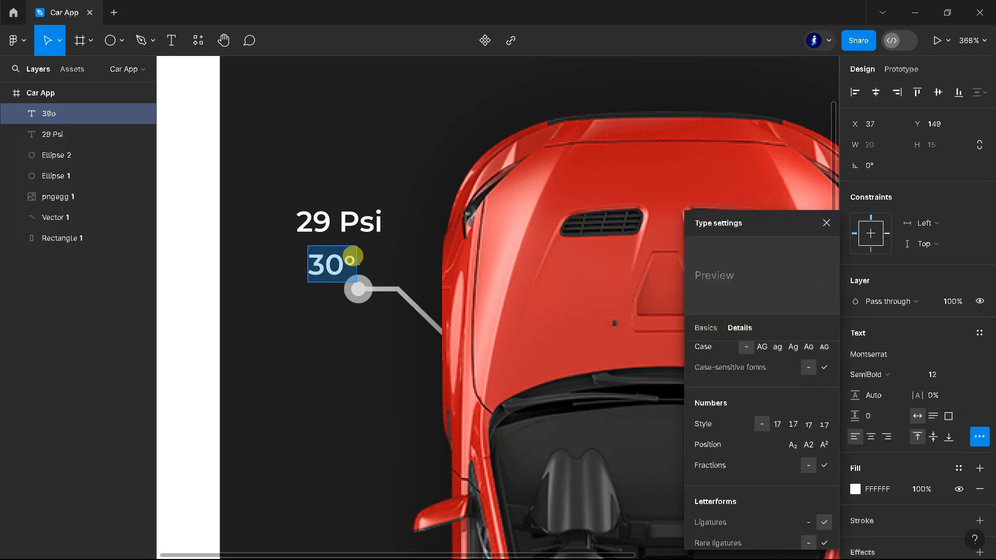
click(854, 490)
drag(684, 226, 676, 294)
click(826, 185)
click(204, 241)
click(336, 269)
drag(335, 266, 334, 258)
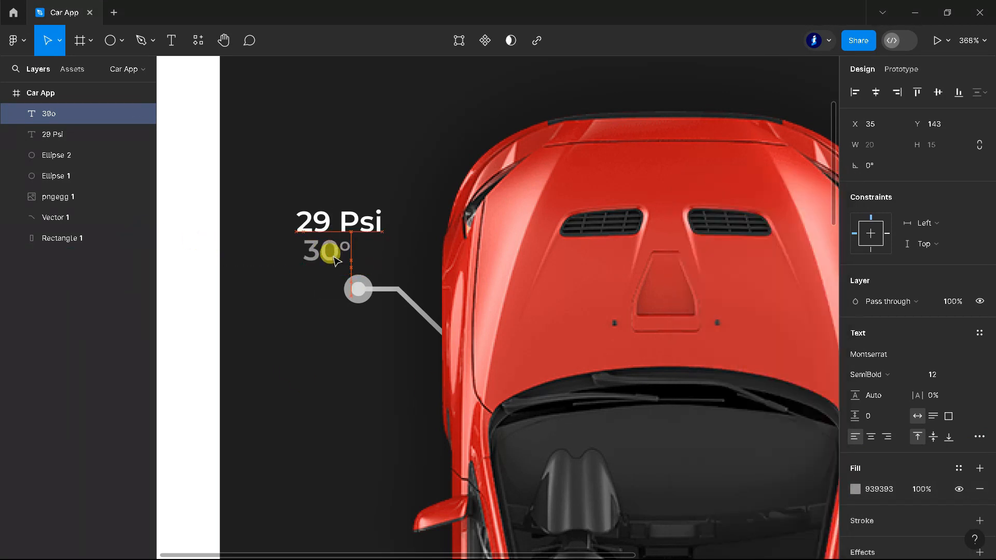
Step: Add a separate lowercase c text and move it up beside the 30° label
click(171, 40)
scroll(333, 251, up, 1)
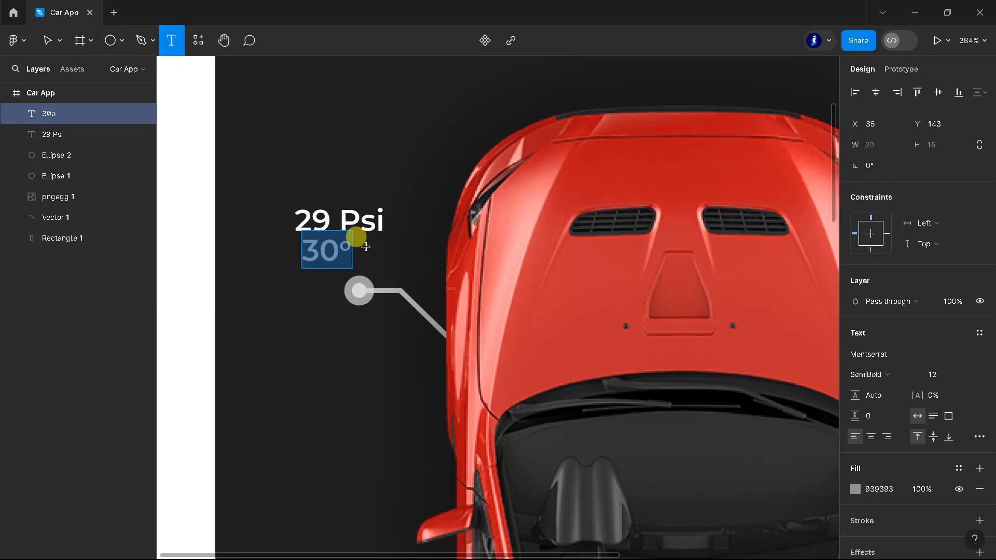
click(360, 243)
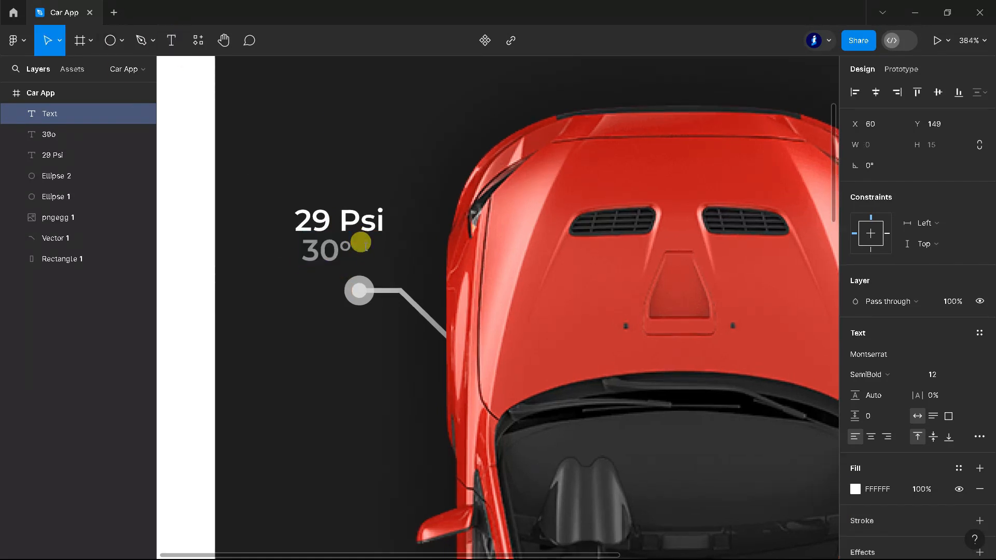
click(979, 437)
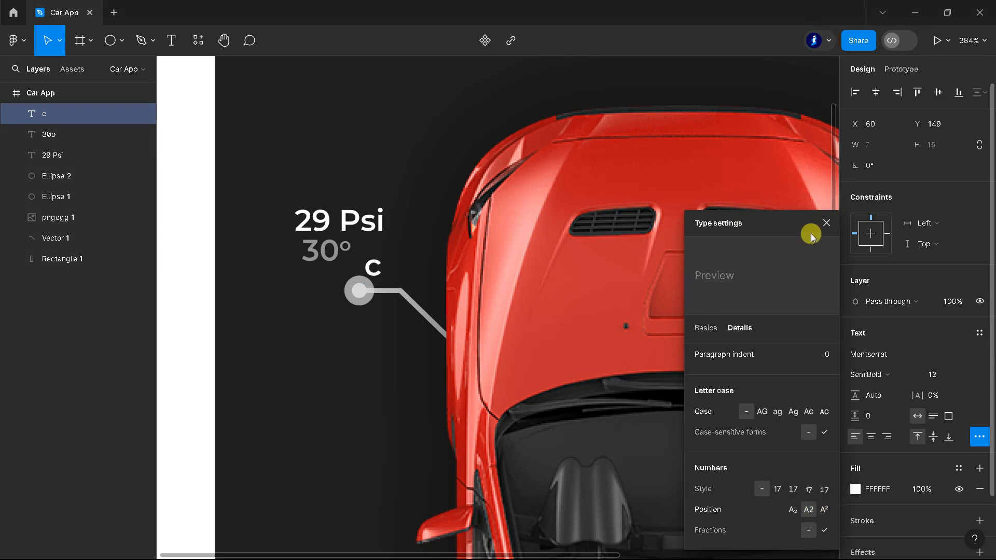
click(826, 222)
click(177, 271)
scroll(343, 247, up, 3)
drag(380, 269, 365, 247)
click(322, 254)
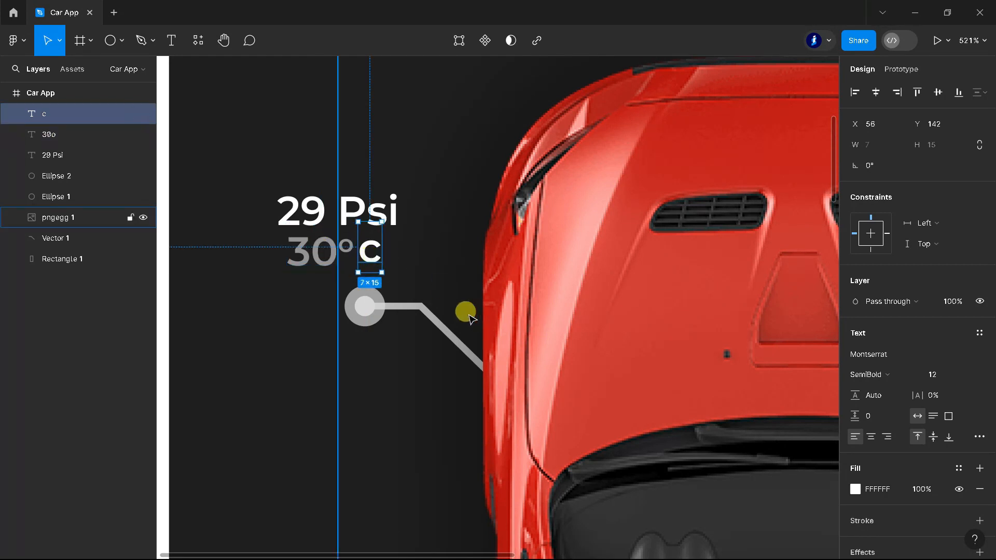
Step: Delete the lowercase c text beside the 30° label
click(373, 266)
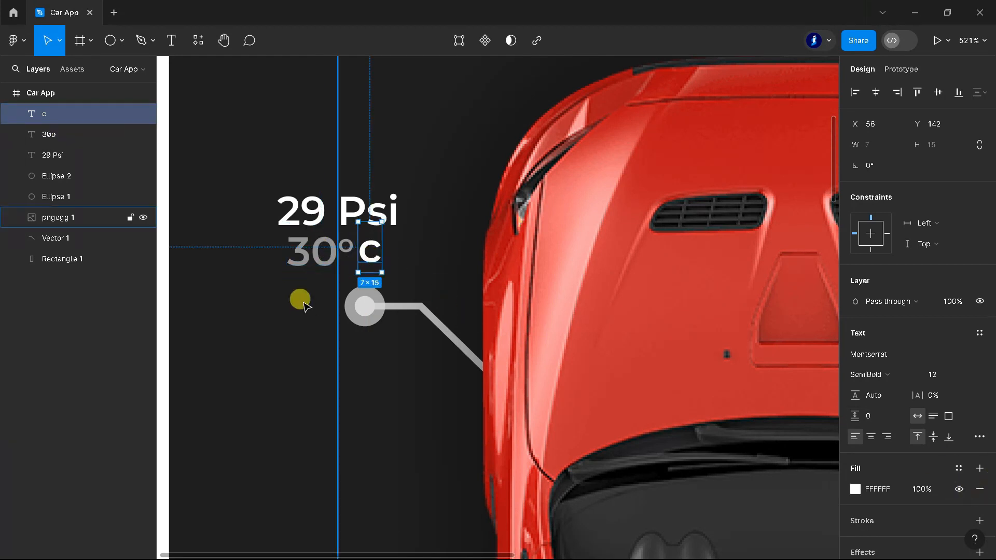
key(Return)
key(Escape)
key(Escape)
click(371, 252)
key(Delete)
Step: Add a capital C as separate text and move it up beside the 30° label
click(173, 41)
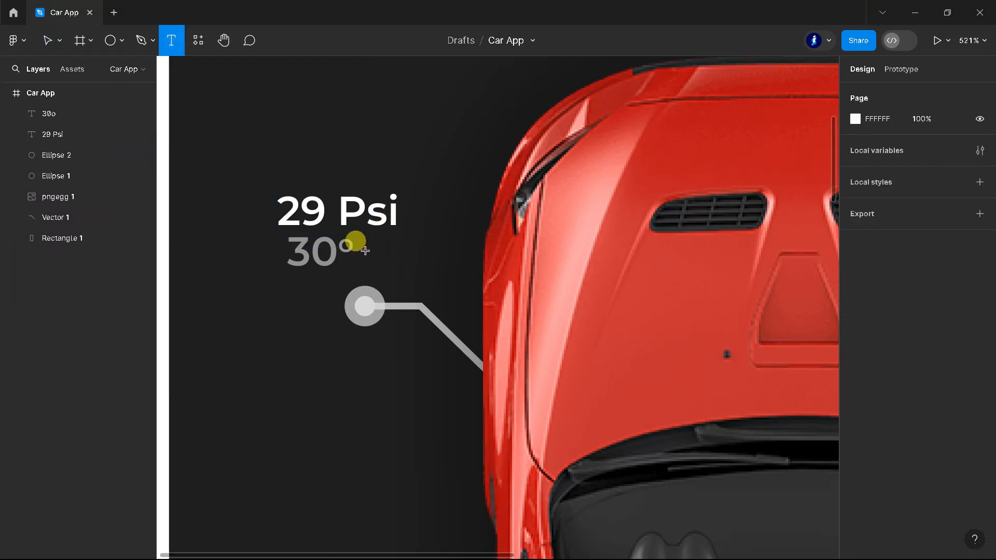
click(361, 247)
text(C)
key(Escape)
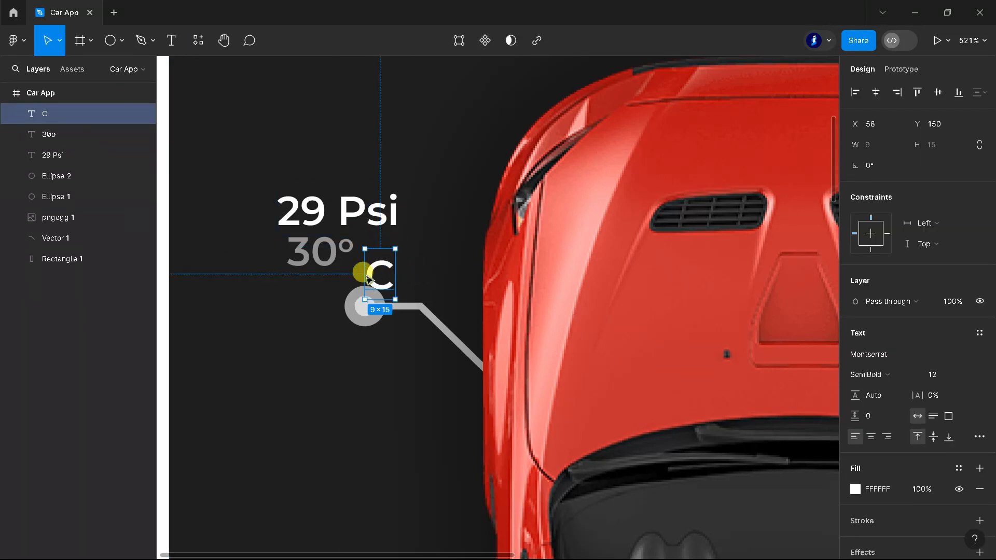
drag(368, 276, 361, 263)
Step: Colour the C text grey by sampling the colour of the 30° label
click(855, 489)
click(702, 405)
click(334, 258)
scroll(337, 262, down, 4)
click(212, 315)
scroll(225, 332, down, 3)
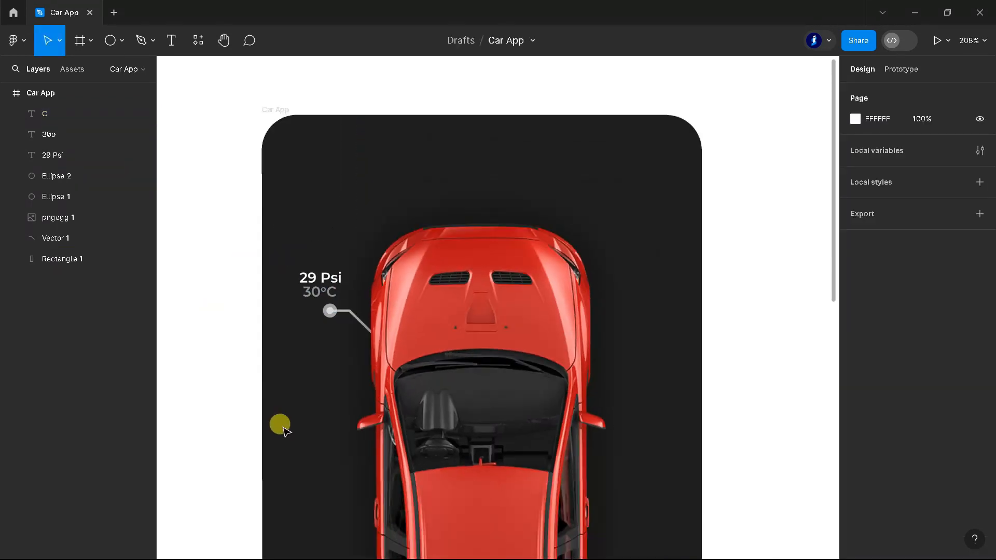
Step: Group the callout's connector line, both circles and the C, 30° and 29 Psi texts
click(45, 238)
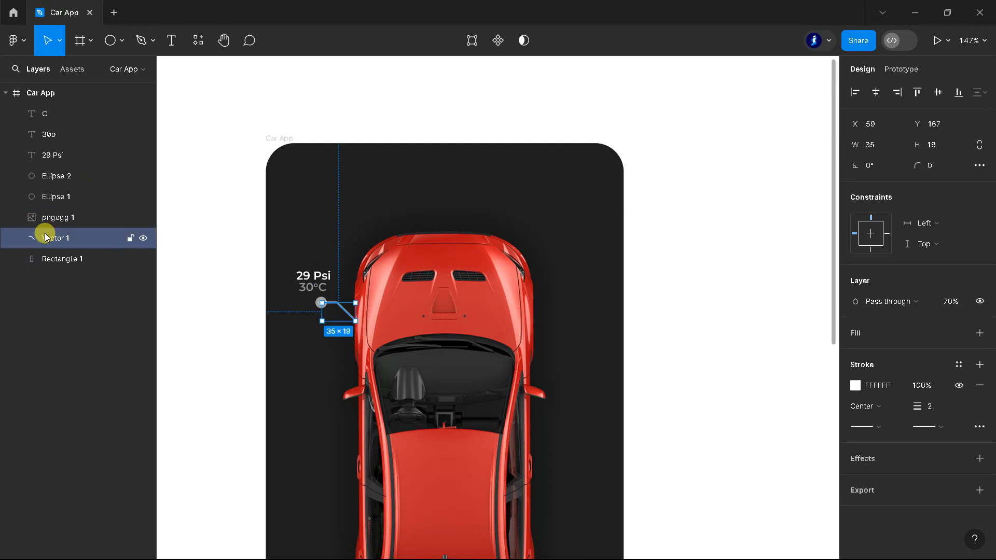
shift+click(45, 197)
shift+click(45, 176)
shift+click(44, 155)
shift+click(45, 135)
shift+click(45, 114)
key(ctrl+g)
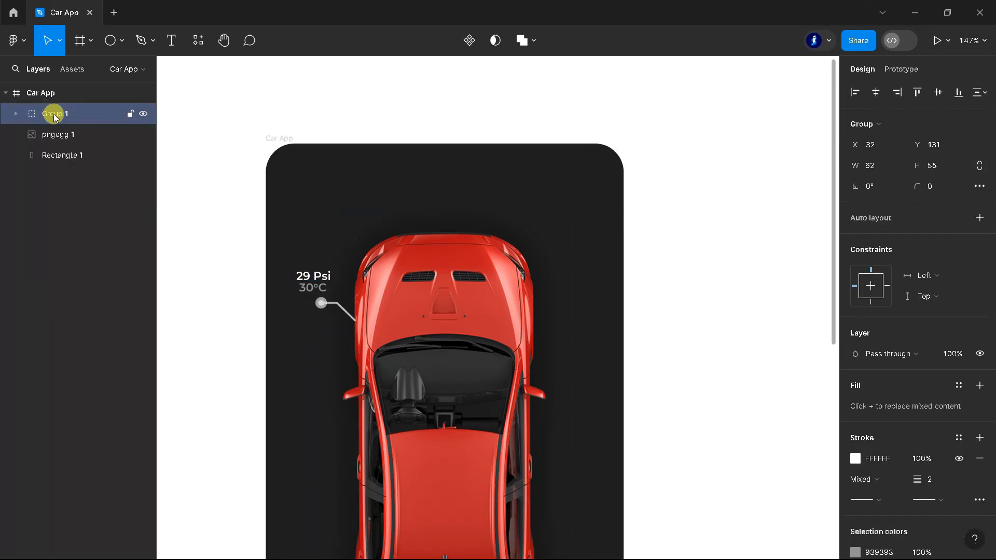
Step: Rename the callout group as 29 Psi and collapse it in the layer list
click(16, 113)
double_click(67, 176)
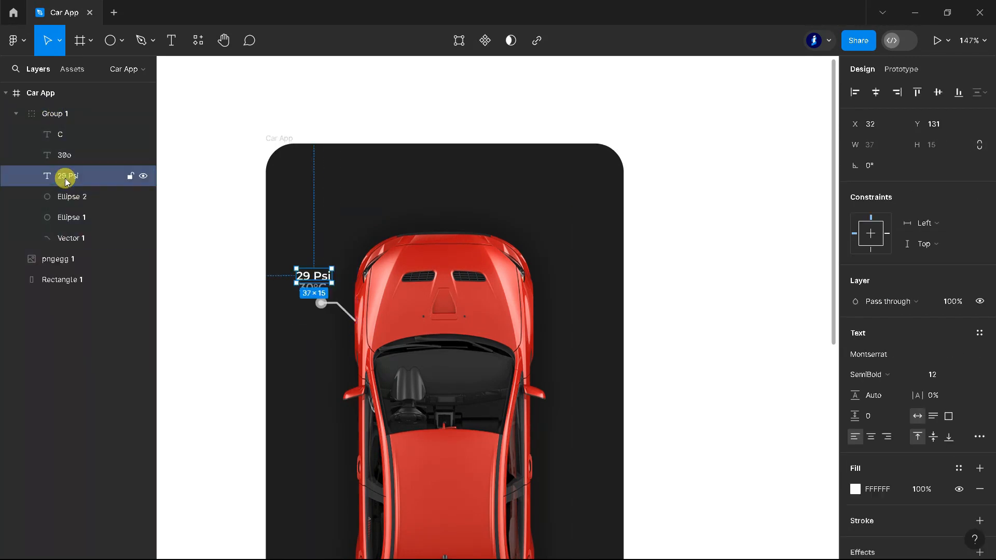
click(58, 118)
click(13, 115)
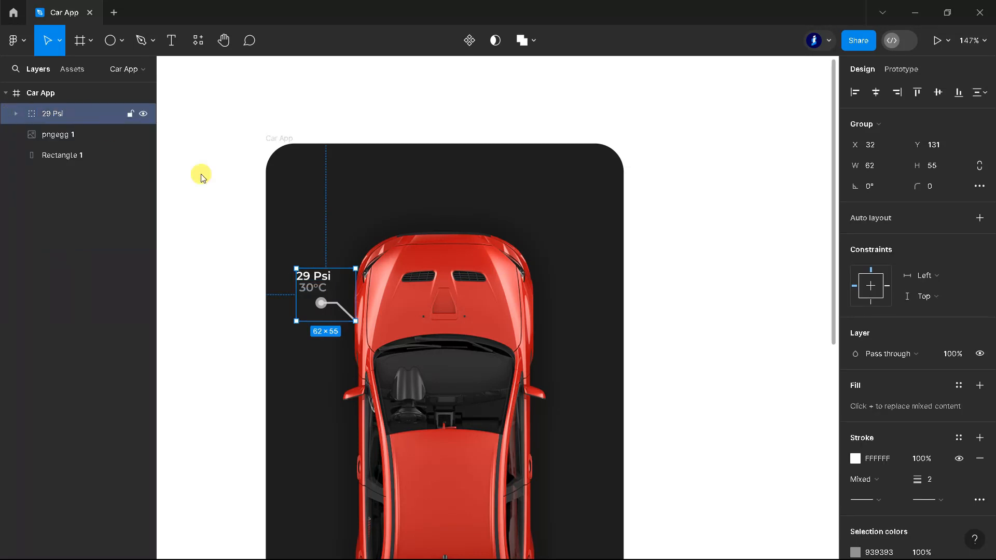
Step: Duplicate the callout to the right of the car, flip its line and circles horizontally and move them against the car's side
drag(313, 276, 578, 267)
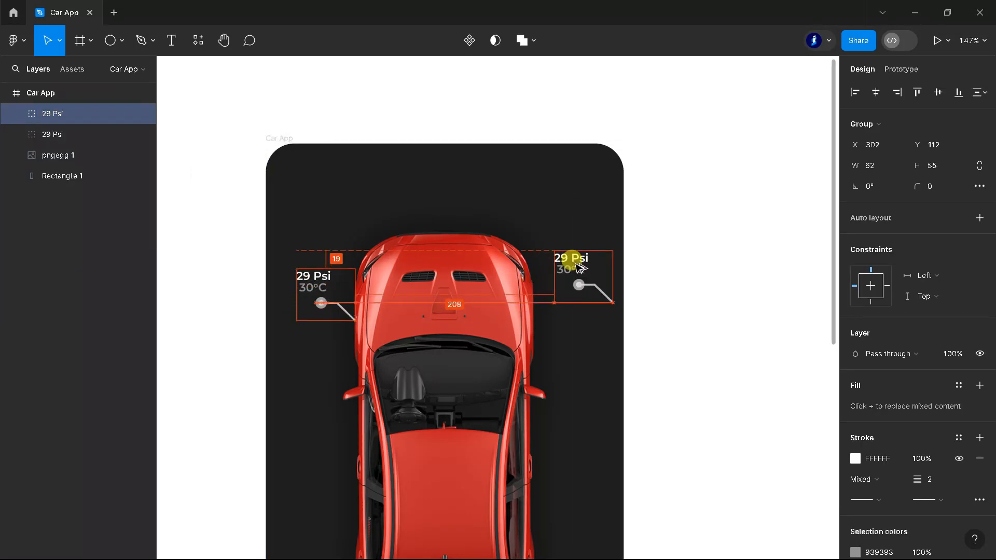
click(13, 114)
click(65, 237)
scroll(597, 288, up, 5)
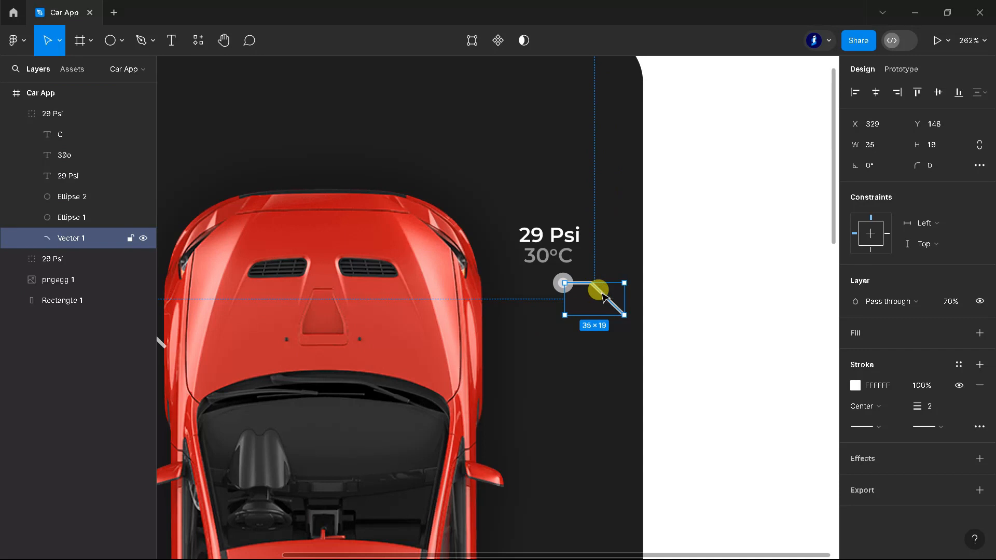
shift+click(72, 202)
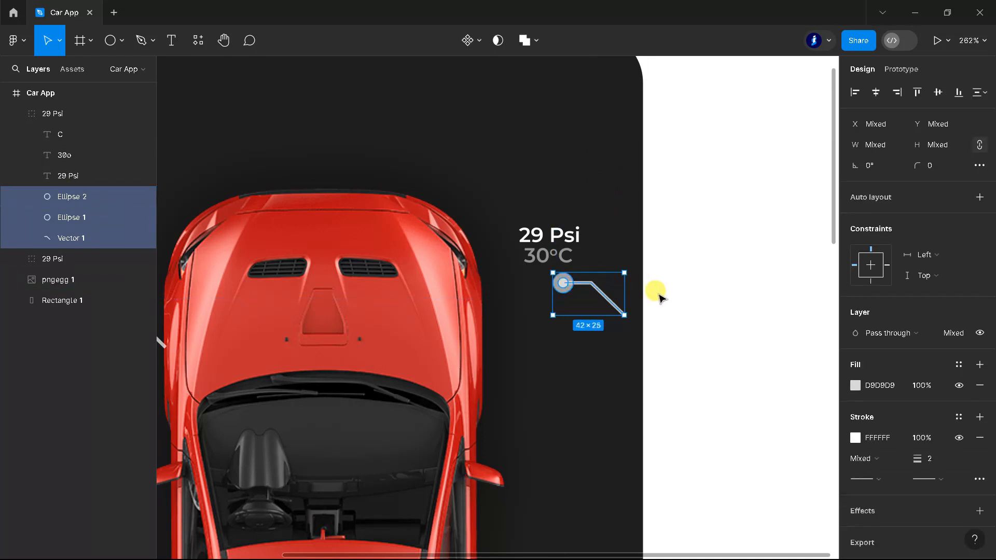
right_click(563, 285)
click(582, 538)
drag(614, 282, 541, 315)
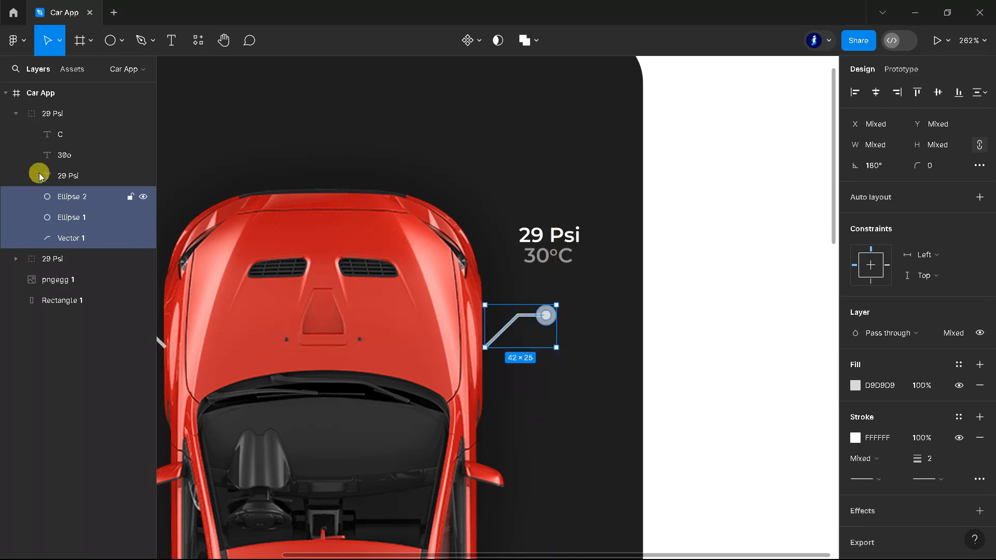
Step: Move the right callout's 29 Psi, 30° and C texts down above its flipped circle
click(44, 176)
shift+click(57, 155)
shift+click(64, 134)
drag(556, 229, 563, 257)
scroll(563, 256, down, 3)
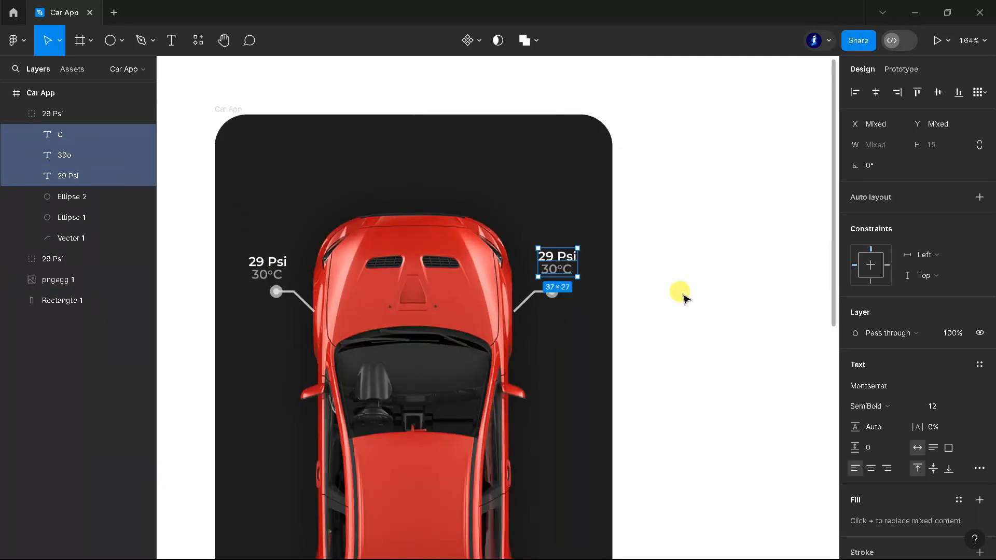
click(675, 296)
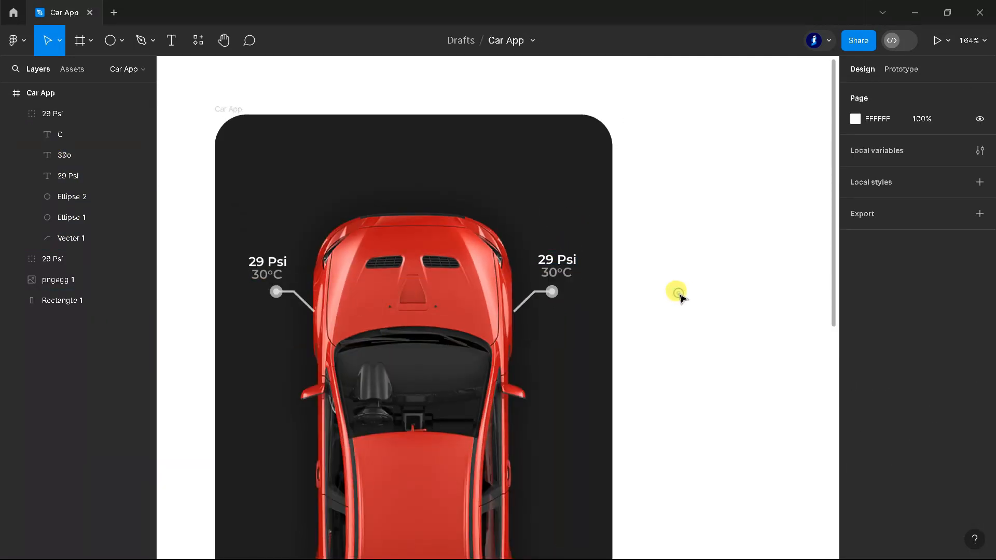
Step: Duplicate both front callout groups together down beside the car's rear wheels
scroll(675, 293, down, 4)
scroll(675, 293, up, 1)
click(14, 114)
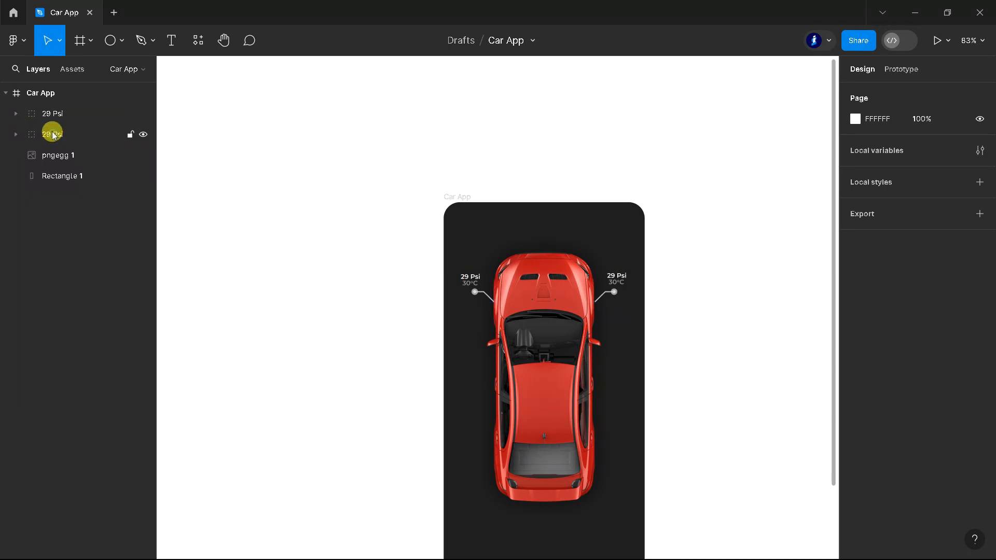
click(52, 134)
shift+click(51, 113)
scroll(570, 254, down, 1)
drag(601, 426, 605, 415)
scroll(527, 427, up, 5)
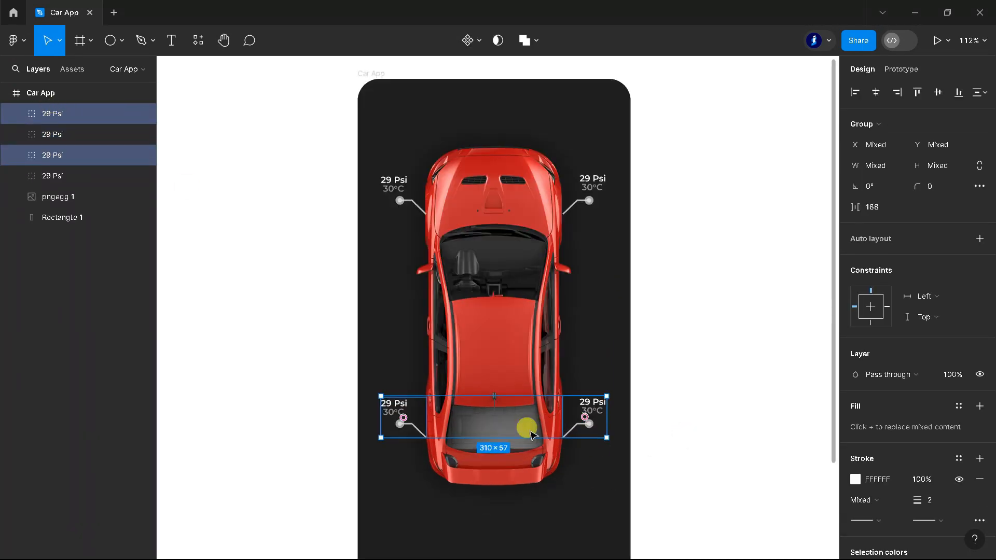
click(285, 343)
Step: Recolour the connector line of the rear-left callout red B94241
scroll(384, 463, up, 5)
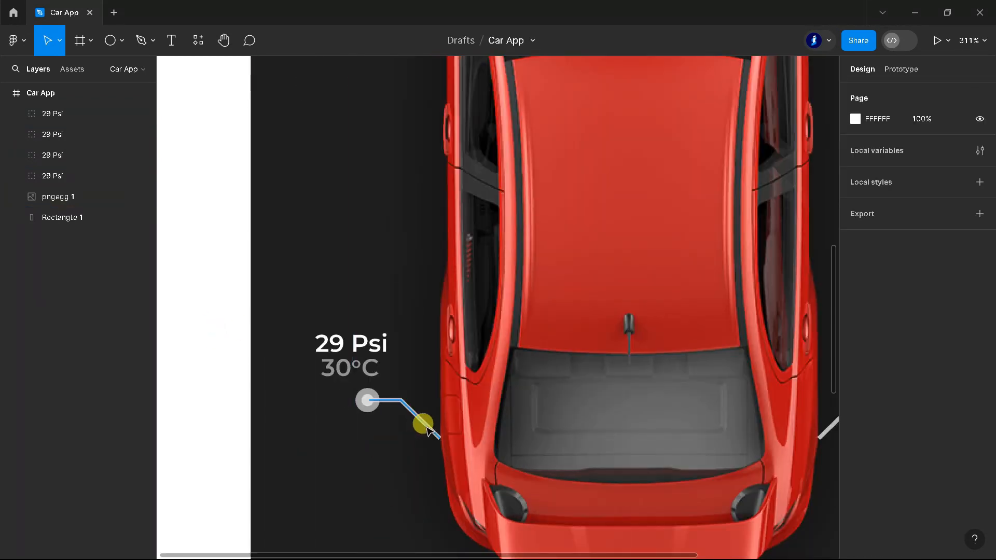
double_click(423, 422)
click(855, 386)
click(762, 489)
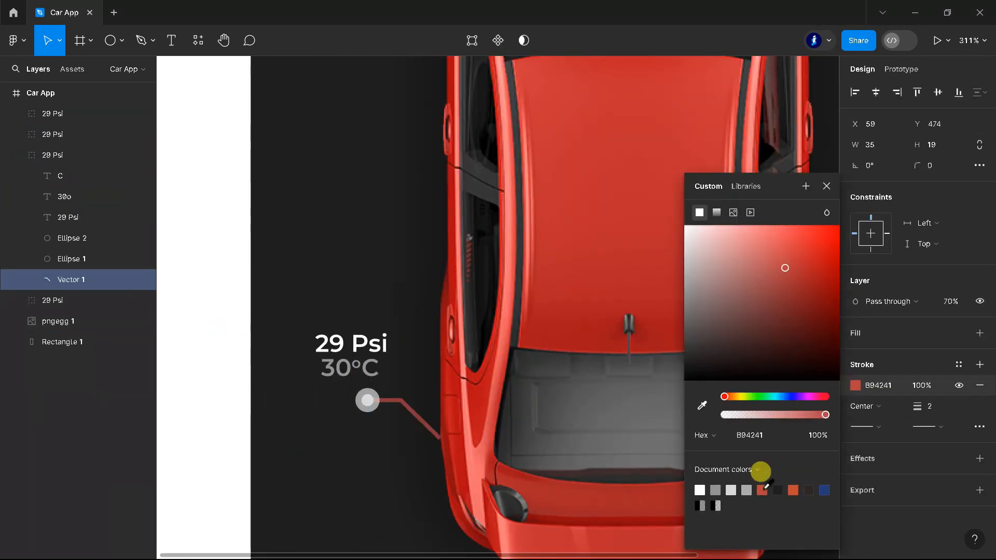
Step: Fill both circles of the rear-left callout with red B94241
click(67, 258)
click(855, 353)
click(762, 489)
click(49, 240)
click(855, 353)
click(748, 489)
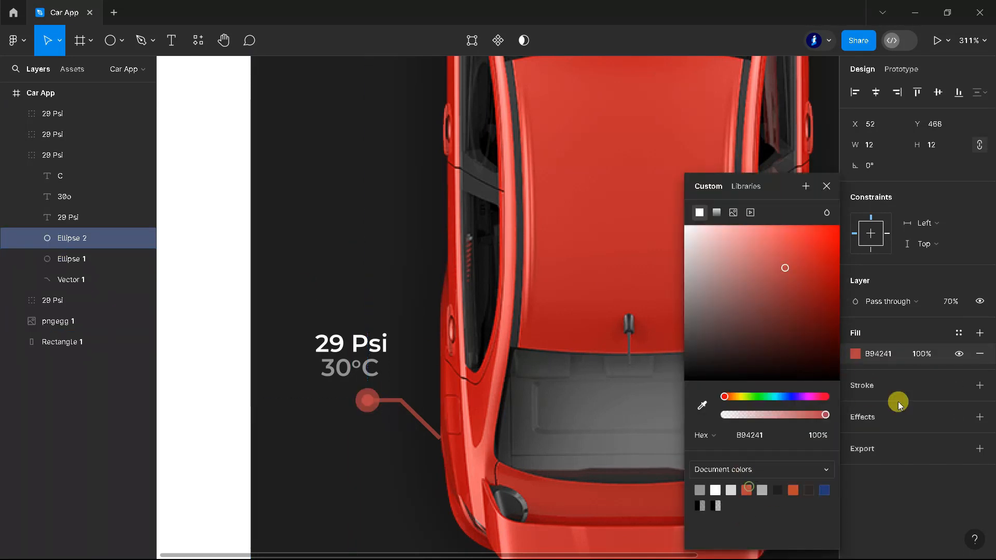
click(200, 375)
scroll(200, 378, down, 5)
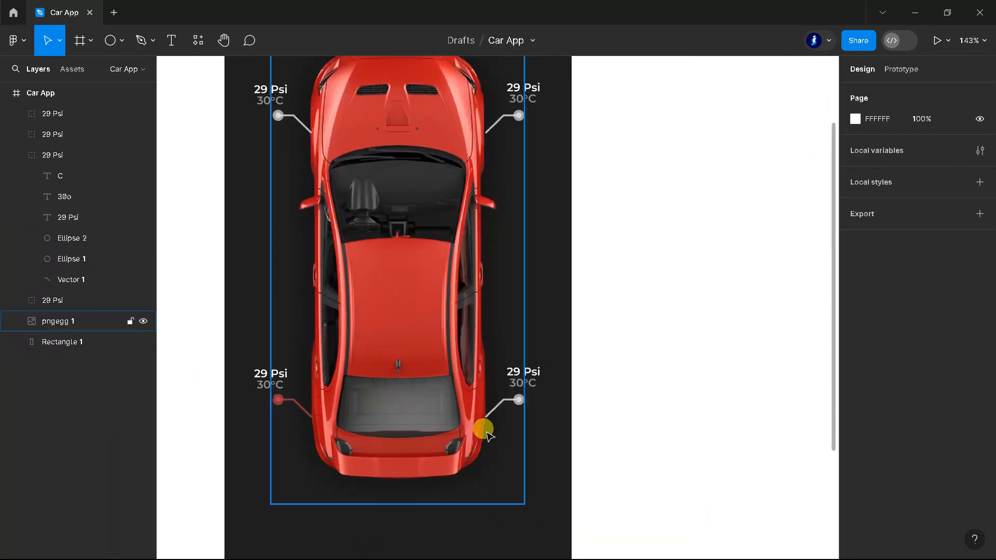
Step: Change the rear-left callout's temperature text to 56°
key(t)
scroll(238, 368, up, 3)
double_click(261, 376)
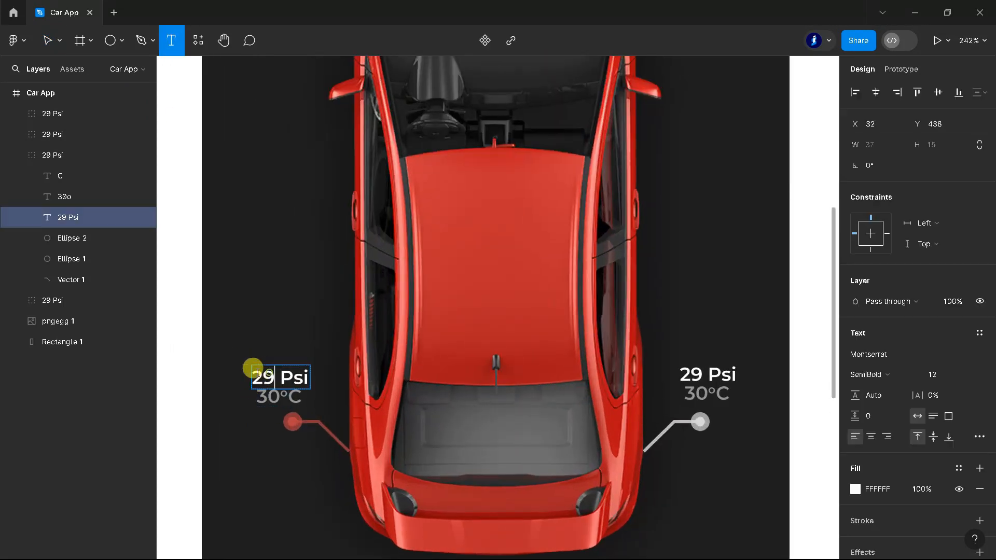
double_click(254, 390)
text(5)
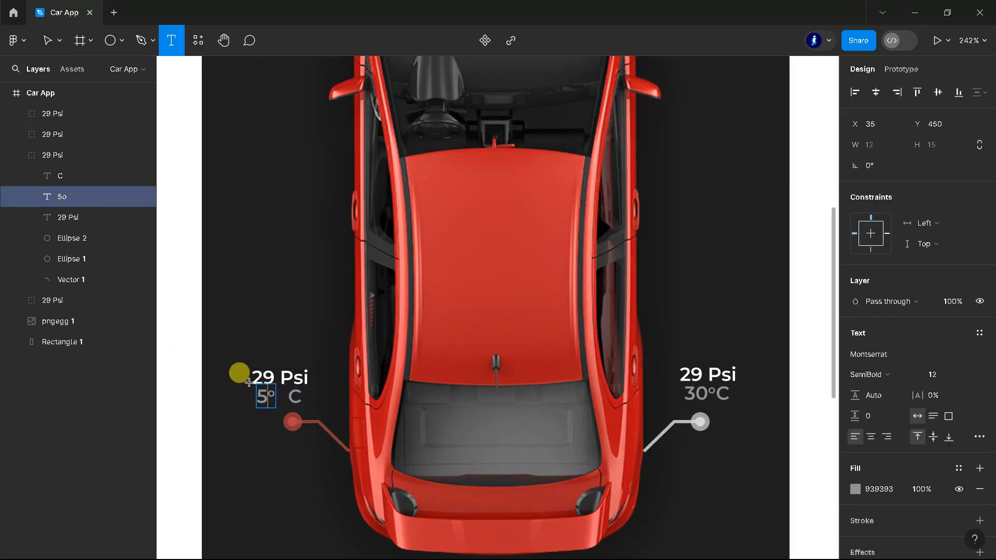
text(6)
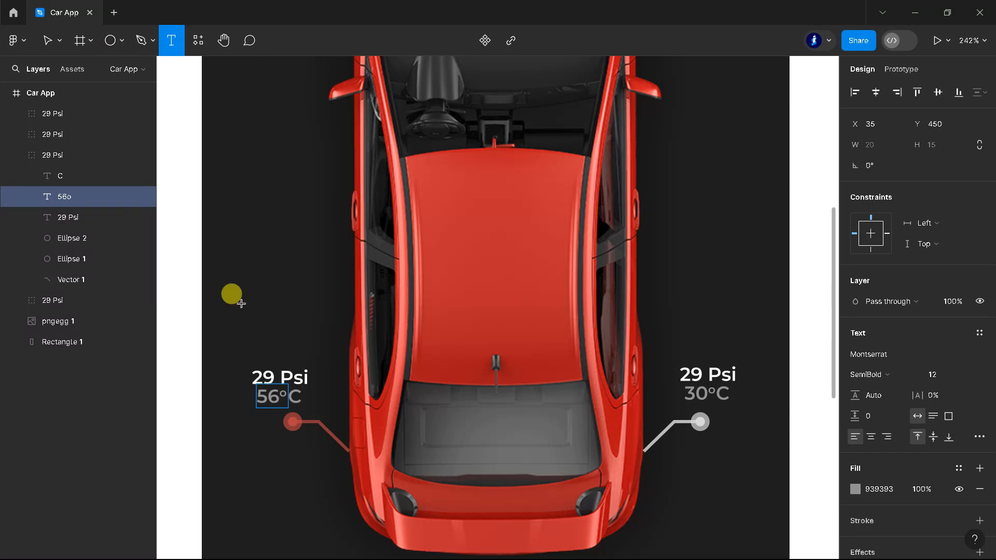
Step: Recolour the 56° and C texts of the rear-left callout dark red 9A3534
shift+click(61, 176)
scroll(876, 446, down, 2)
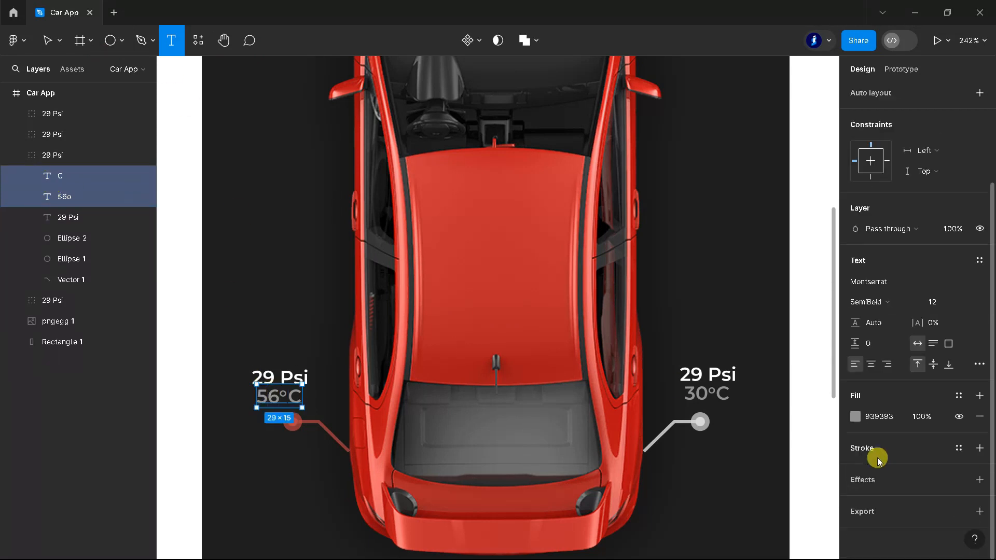
click(855, 417)
click(746, 490)
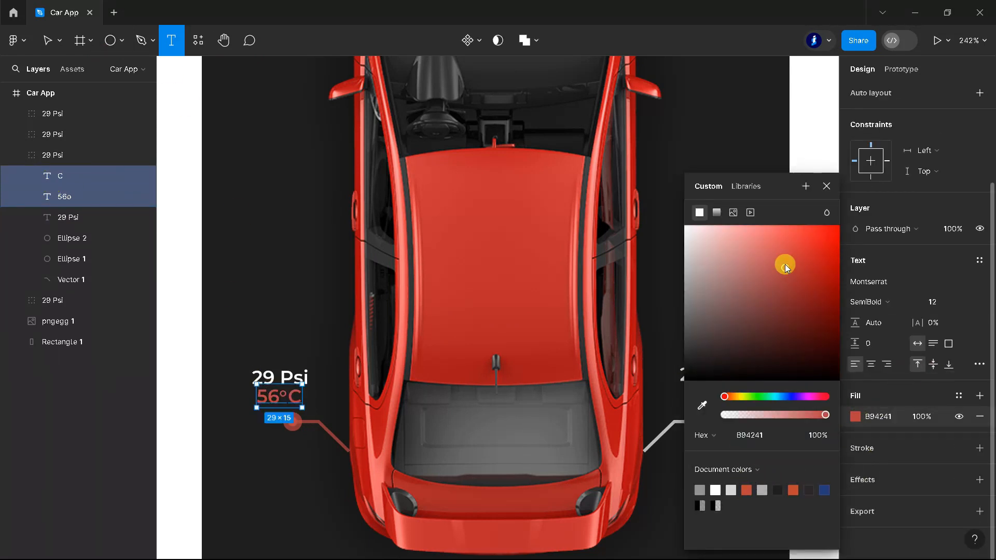
key(Escape)
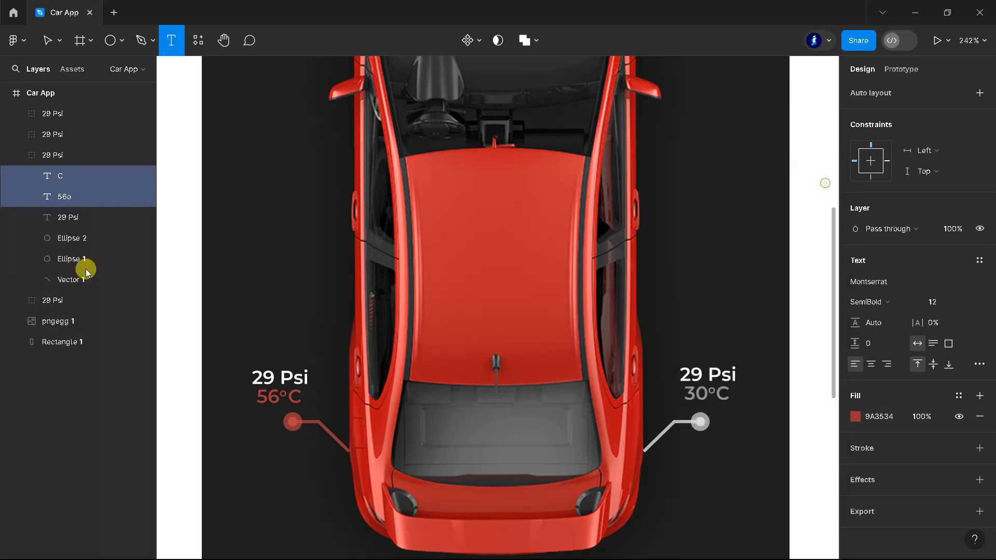
Step: Recolour the rear-left callout's 29 Psi label red C94E4D
click(89, 217)
click(855, 416)
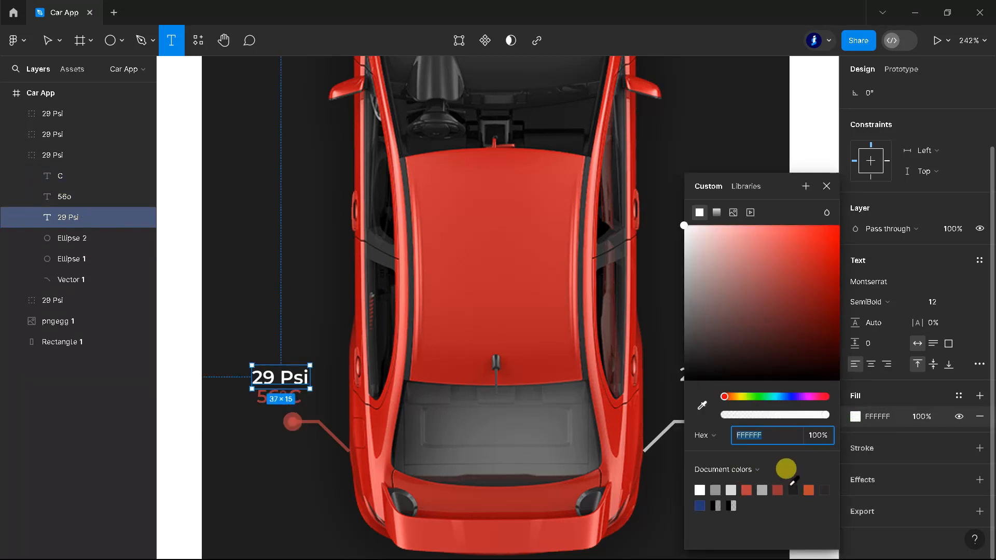
click(777, 491)
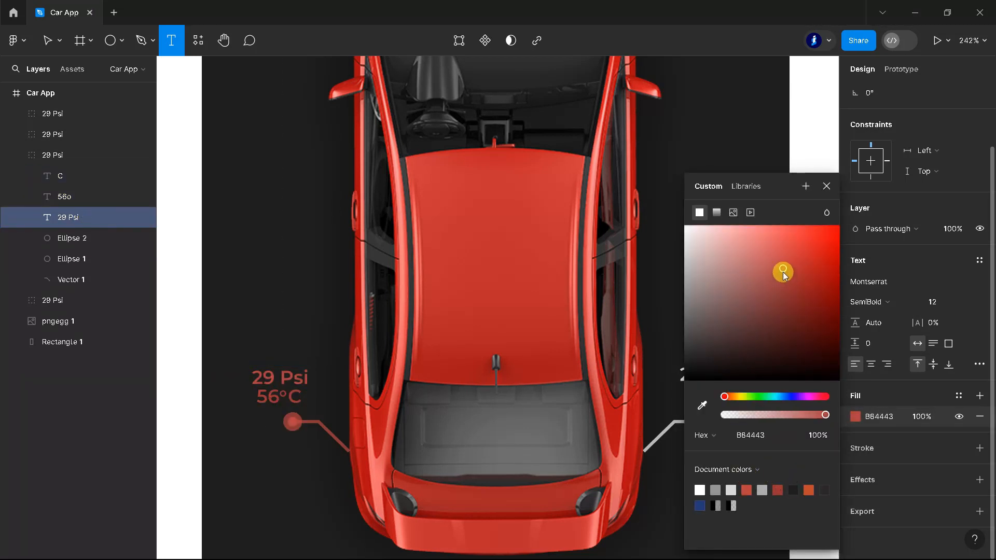
drag(782, 270, 780, 262)
click(828, 188)
scroll(493, 313, down, 3)
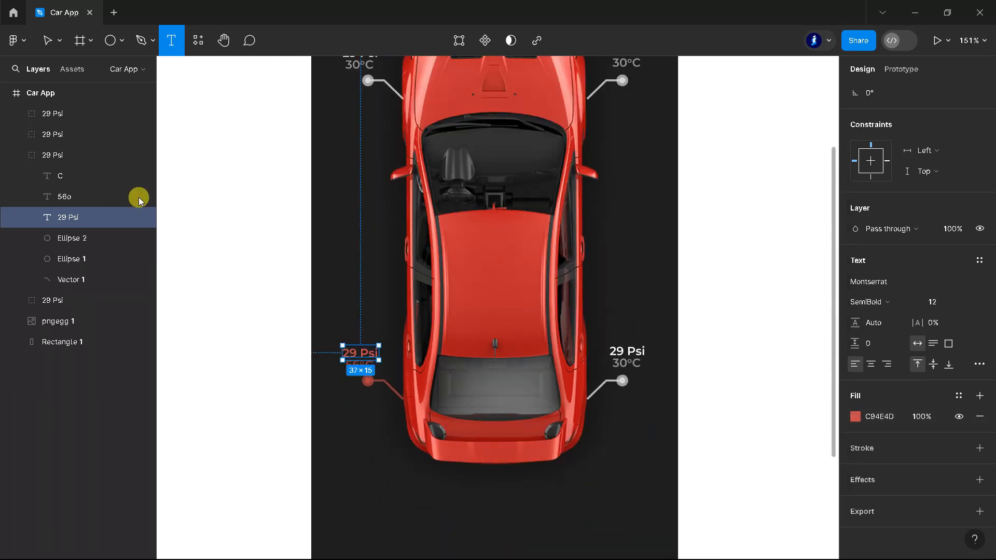
Step: Change the rear-left callout's pressure label to 45 Psi
click(43, 41)
click(209, 215)
click(171, 40)
scroll(360, 353, up, 2)
double_click(350, 360)
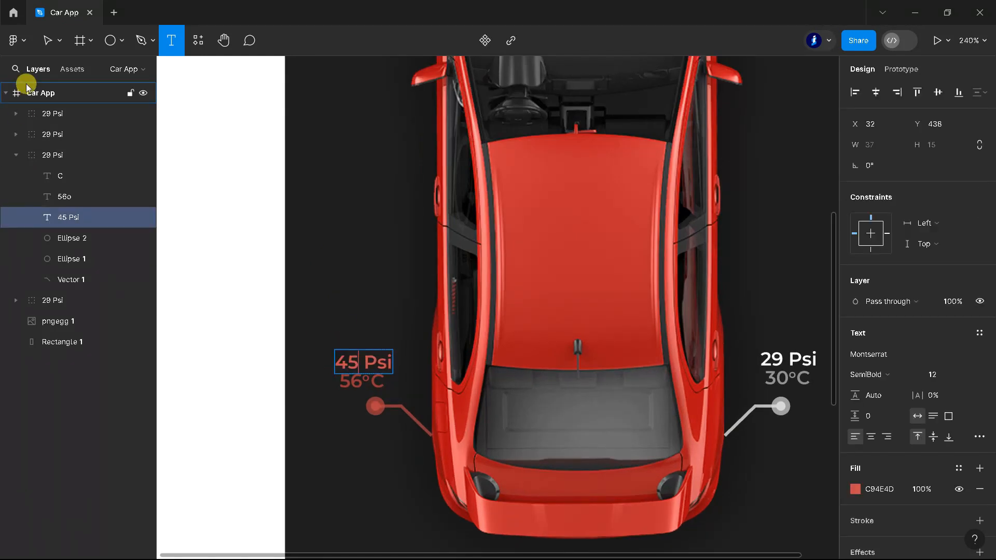
Step: Nudge the 45 Psi label slightly left above the 56°C text
key(Escape)
key(Left)
key(Left)
key(Left)
key(Right)
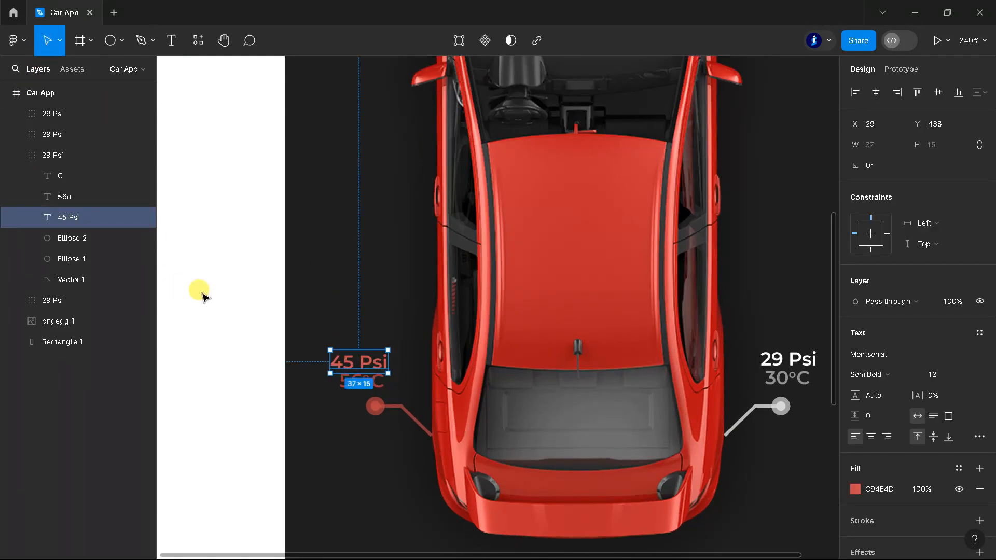
Step: Rename the rear-left callout's group as 45 Psi, reusing the name of its pressure text
double_click(69, 218)
key(ctrl+c)
double_click(51, 155)
key(ctrl+v)
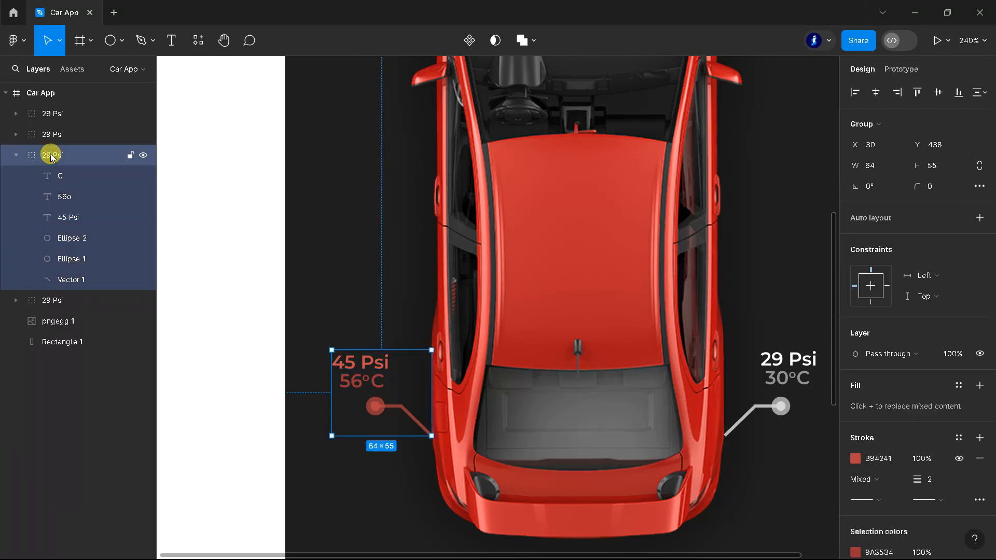
click(16, 155)
Step: Move the 45 Psi group above the front-right callout's group in the layer order
click(48, 136)
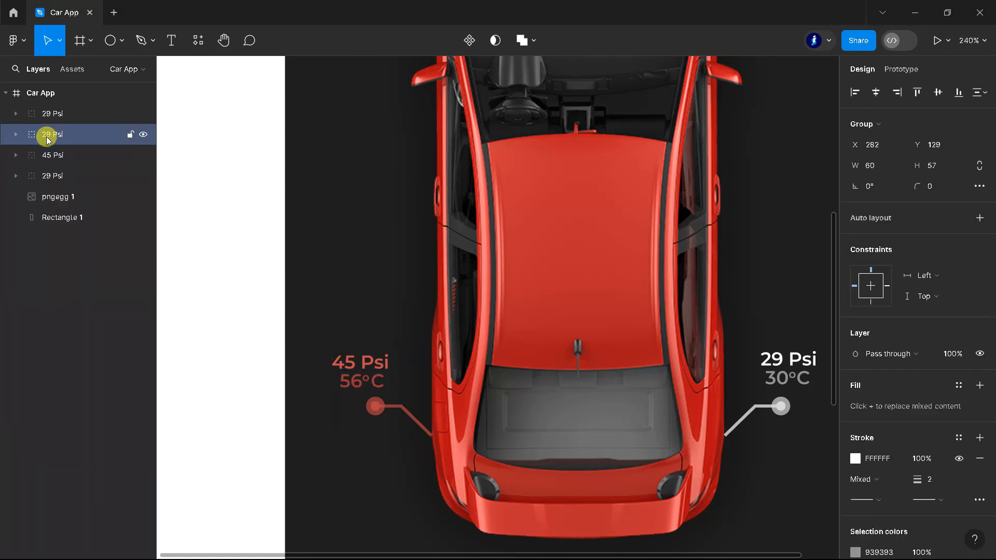
click(54, 113)
click(58, 153)
drag(92, 156, 46, 139)
click(15, 153)
click(198, 209)
Step: Change the rear-right callout's pressure text to 31 Psi and its temperature text to 35°
scroll(199, 209, down, 3)
scroll(577, 368, down, 3)
scroll(533, 322, up, 1)
click(172, 40)
scroll(533, 291, up, 5)
click(517, 327)
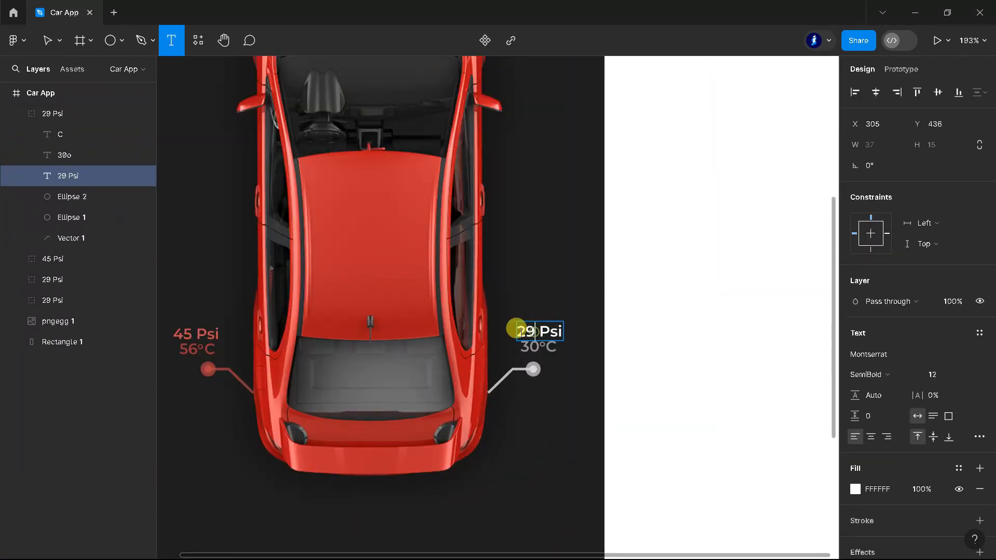
text(31)
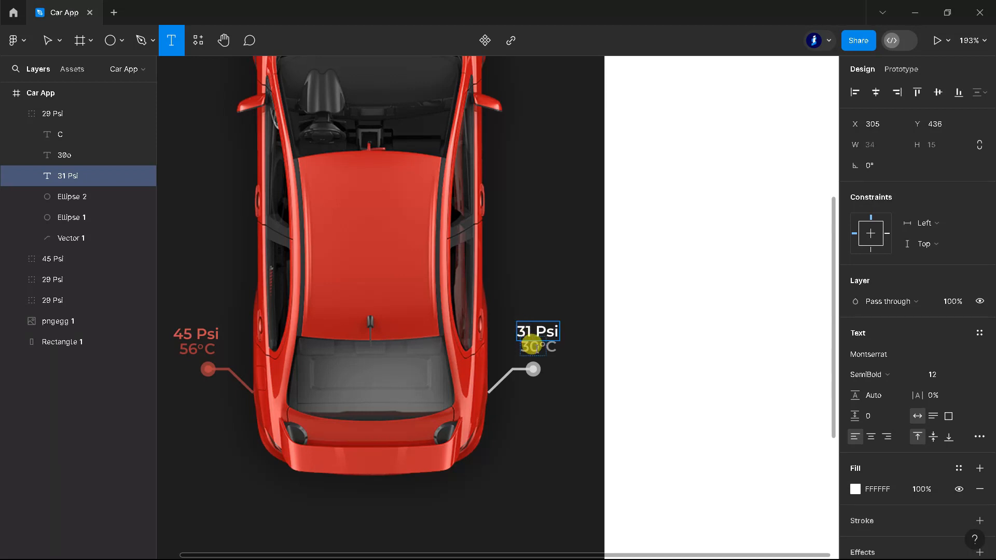
double_click(530, 343)
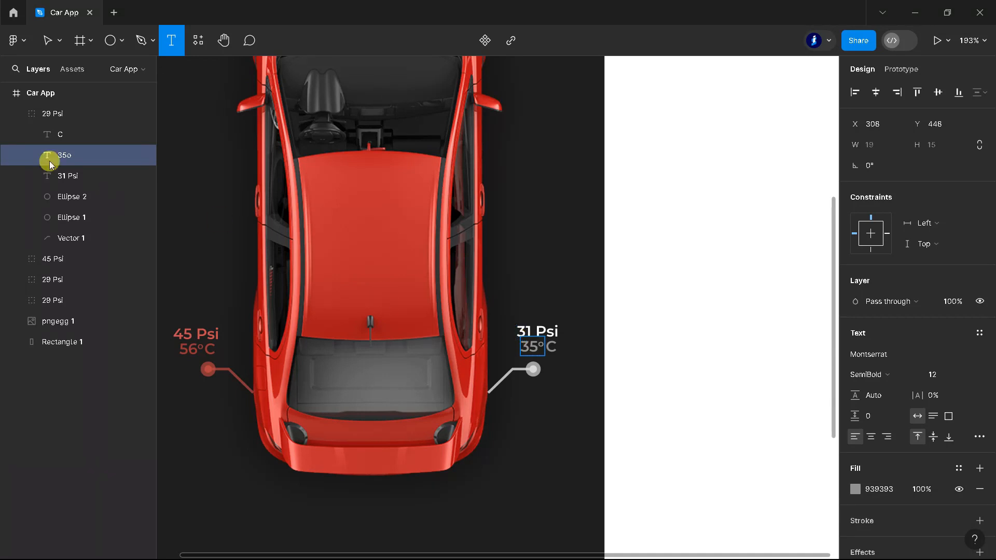
key(Escape)
click(701, 322)
scroll(689, 329, down, 3)
scroll(673, 377, down, 2)
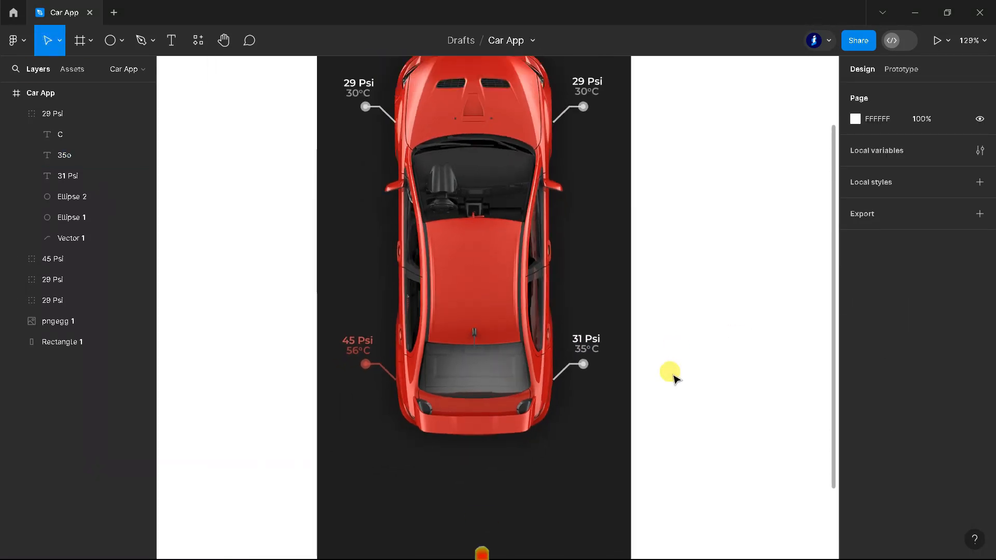
Step: Rename the rear-right callout's group as 31 Psi
click(16, 114)
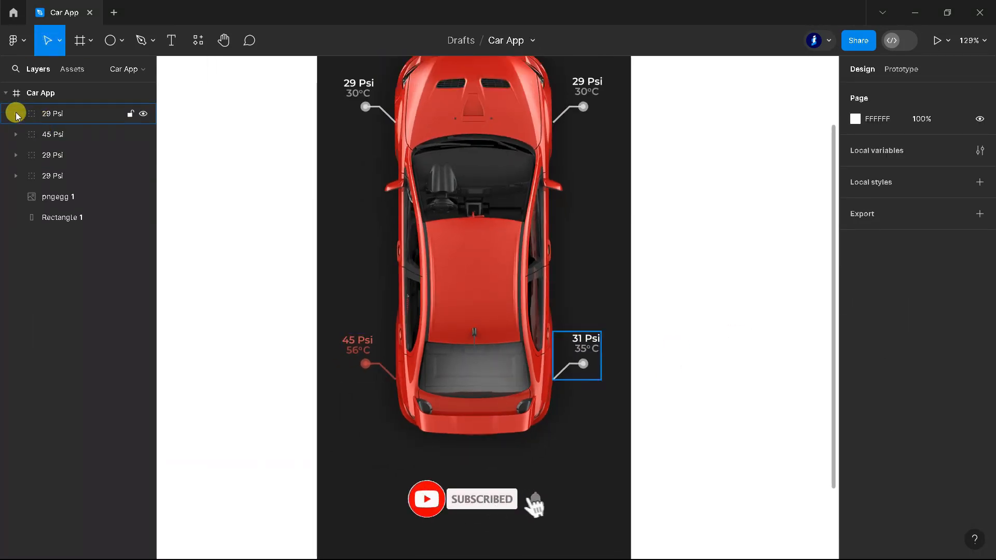
click(16, 114)
click(67, 175)
double_click(54, 113)
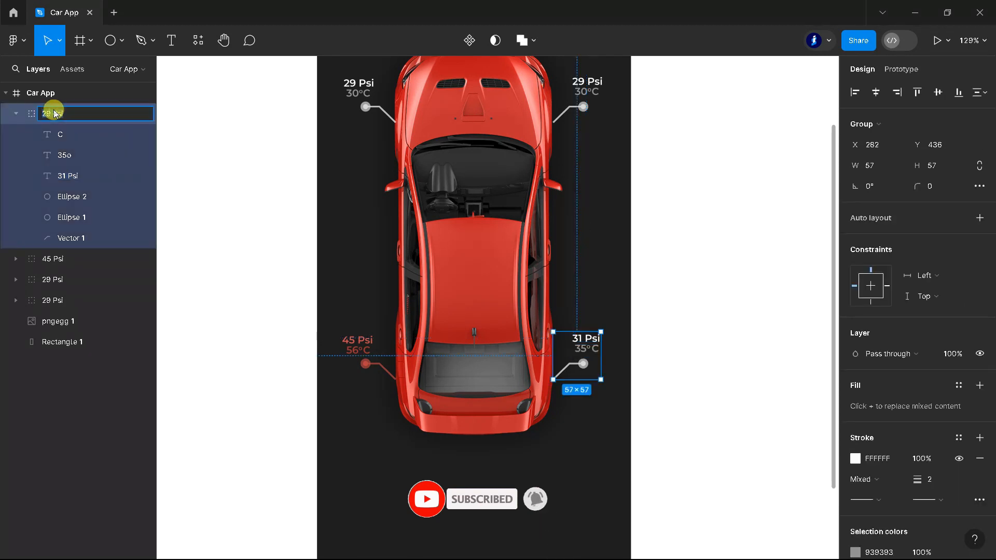
click(19, 115)
Step: Shift the front-right and rear-right callout groups slightly left to X 260
shift+click(63, 154)
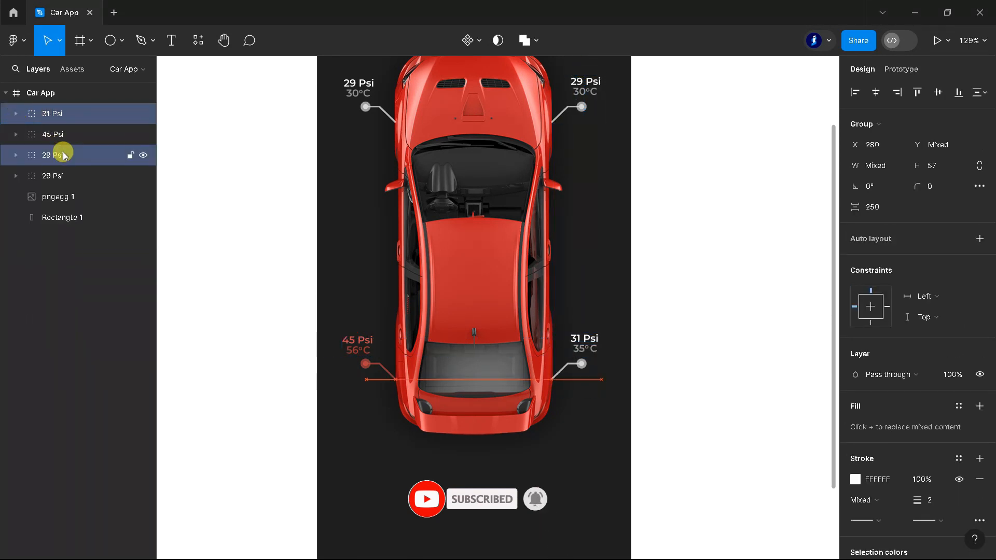
click(696, 216)
ctrl+scroll(696, 218, down, 5)
scroll(700, 259, up, 1)
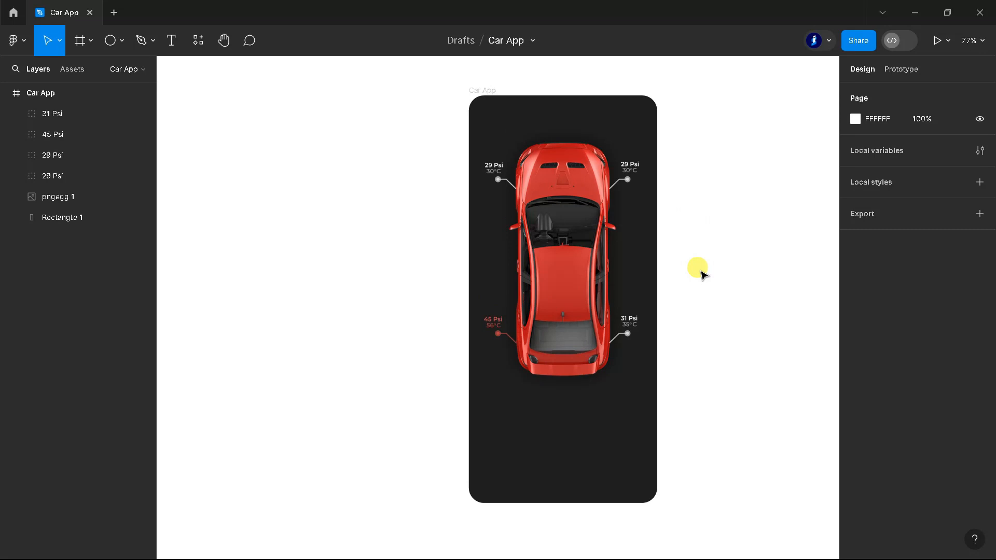
Step: Draw a 50 × 50 circle horizontally centred in front of the car's bonnet and fill it with dark red 9A3534
click(110, 40)
ctrl+scroll(547, 105, up, 5)
drag(527, 113, 583, 177)
click(933, 146)
key(Up)
click(876, 91)
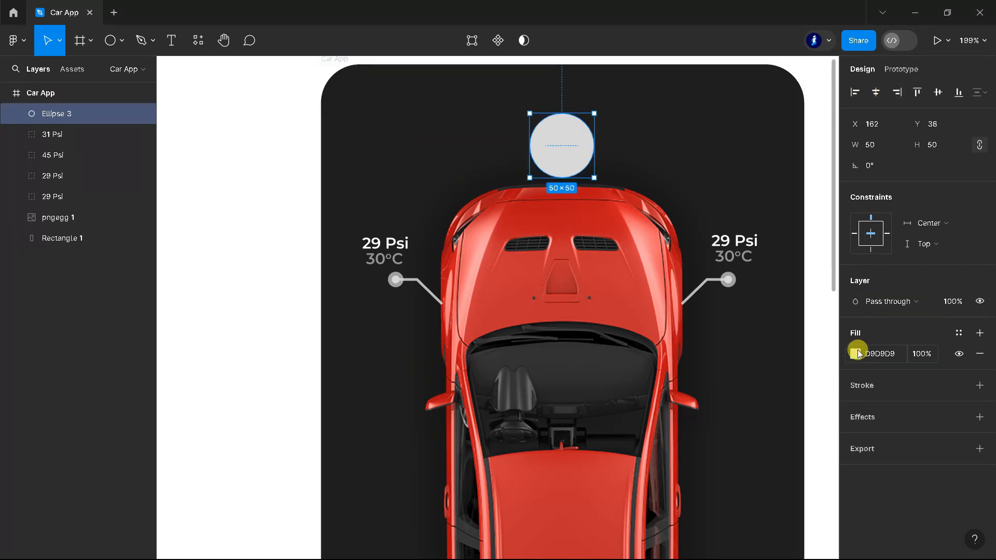
click(855, 353)
click(762, 473)
Step: Paste the white lock icon, scale it to 20 × 20 and centre it on the dark red circle
click(265, 190)
key(ctrl+v)
drag(530, 282, 568, 150)
text(20)
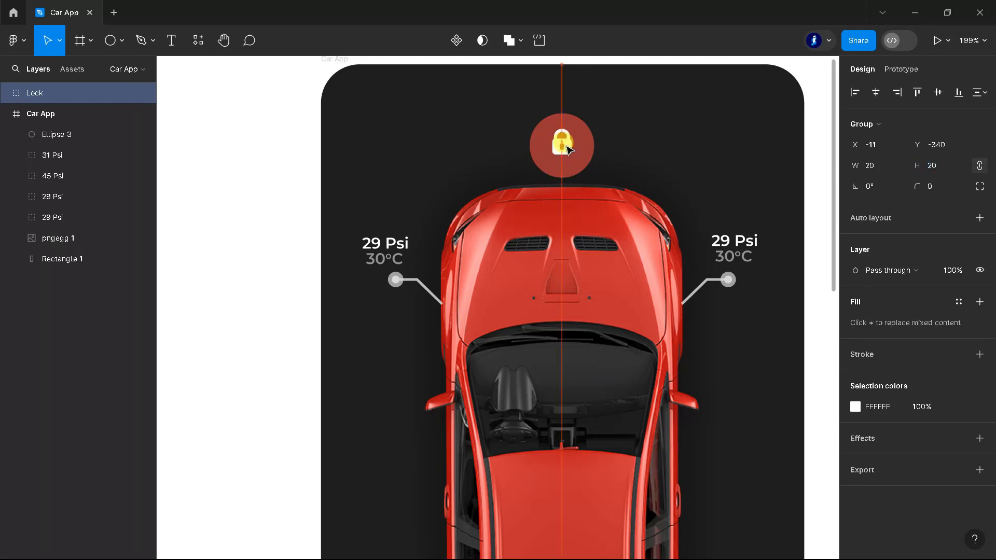
Step: Bring the lock icon into the Car App frame, group it with the circle and name the group Lock
drag(52, 93, 50, 125)
shift+click(49, 135)
key(ctrl+g)
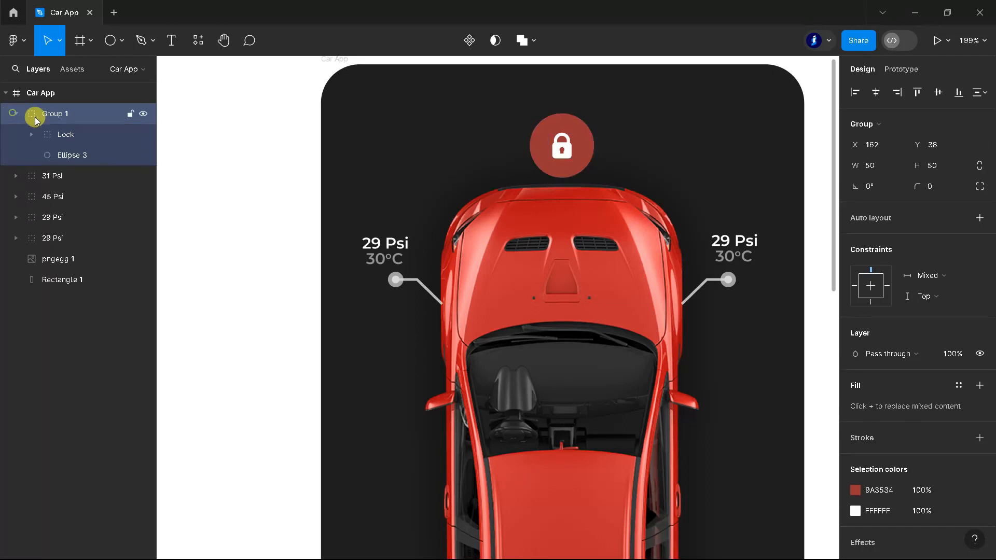
double_click(58, 134)
double_click(51, 113)
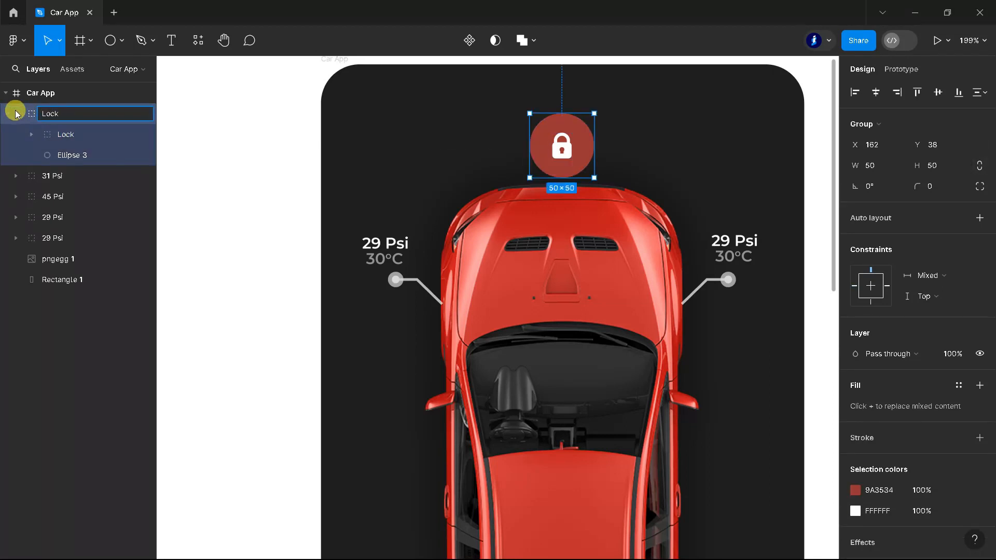
click(16, 113)
Step: Group the four tyre callouts and name the group Psi
click(51, 197)
shift+click(51, 176)
shift+click(52, 155)
shift+click(55, 134)
key(ctrl+g)
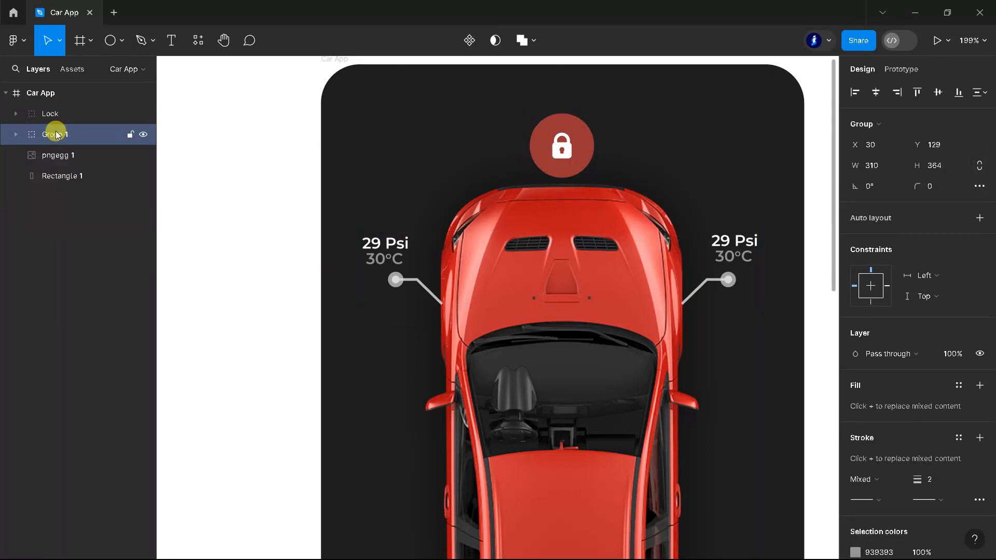
double_click(56, 135)
Step: Scale the Lock badge down to 36 × 36 and keep it centred in front of the car
click(47, 114)
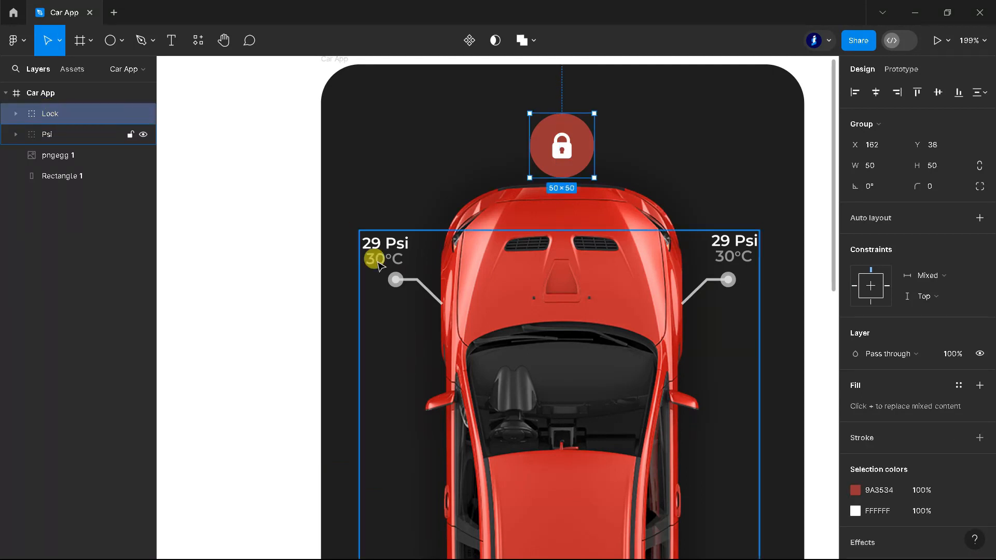
click(295, 226)
scroll(295, 226, down, 2)
click(46, 114)
drag(444, 196, 462, 187)
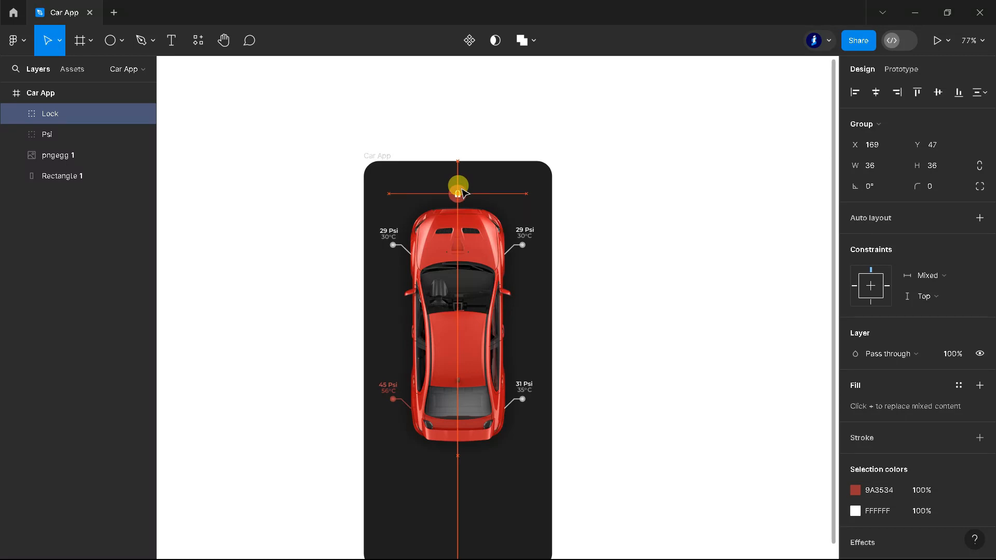
Step: Recolour the Lock badge's circle to the lighter red B94241
click(855, 490)
click(746, 490)
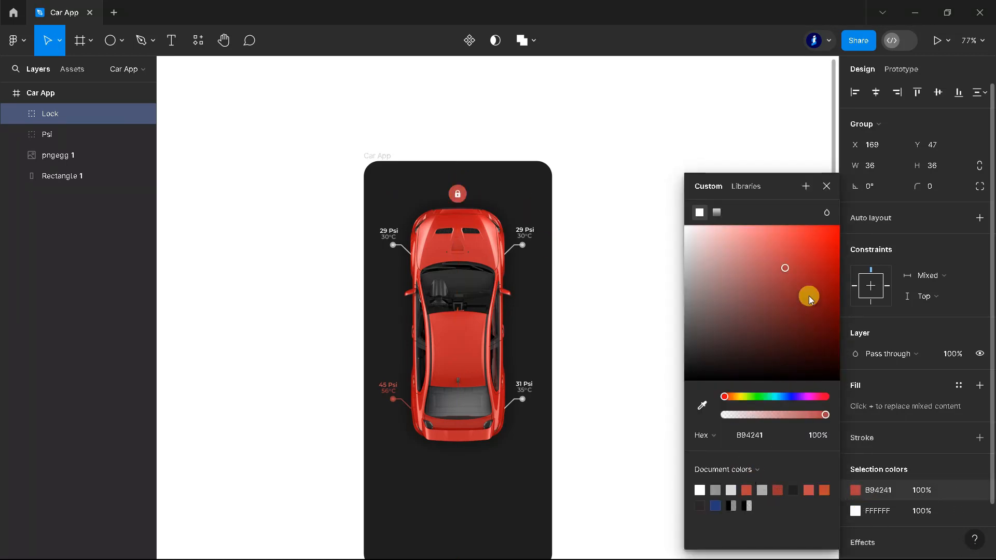
click(826, 186)
click(659, 291)
Step: Duplicate the Lock badge twice, placing one copy beside the car's left doors and one beside its right doors
click(46, 111)
alt+drag(454, 192, 389, 330)
click(631, 332)
scroll(632, 329, down, 3)
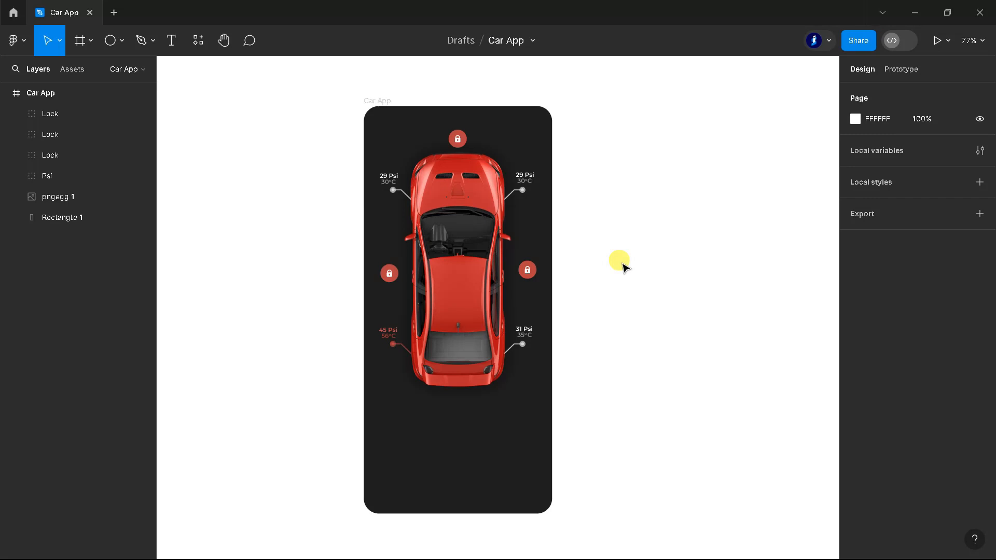
scroll(667, 284, down, 1)
scroll(678, 363, up, 2)
Step: Group the three lock badges and name the group Lock
double_click(48, 155)
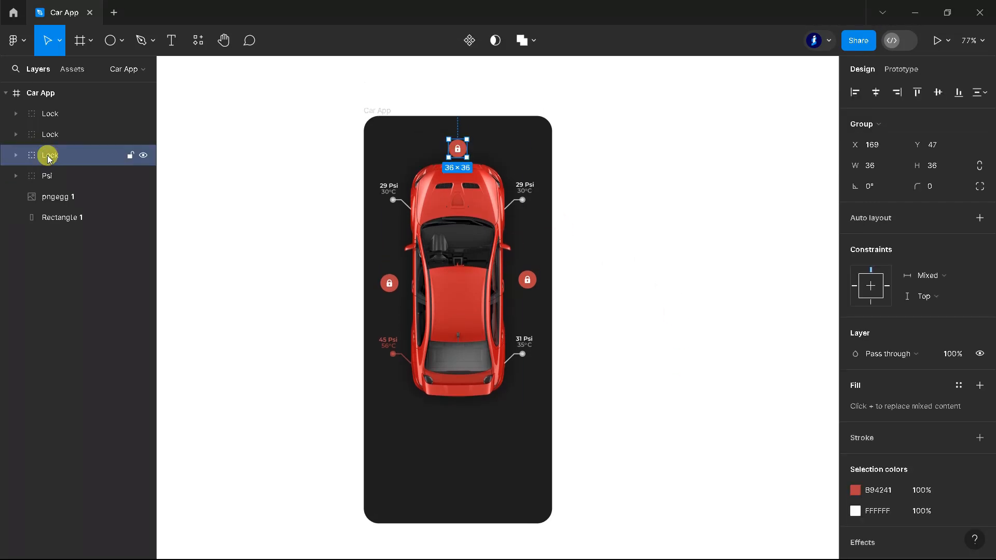
shift+click(52, 134)
shift+click(54, 112)
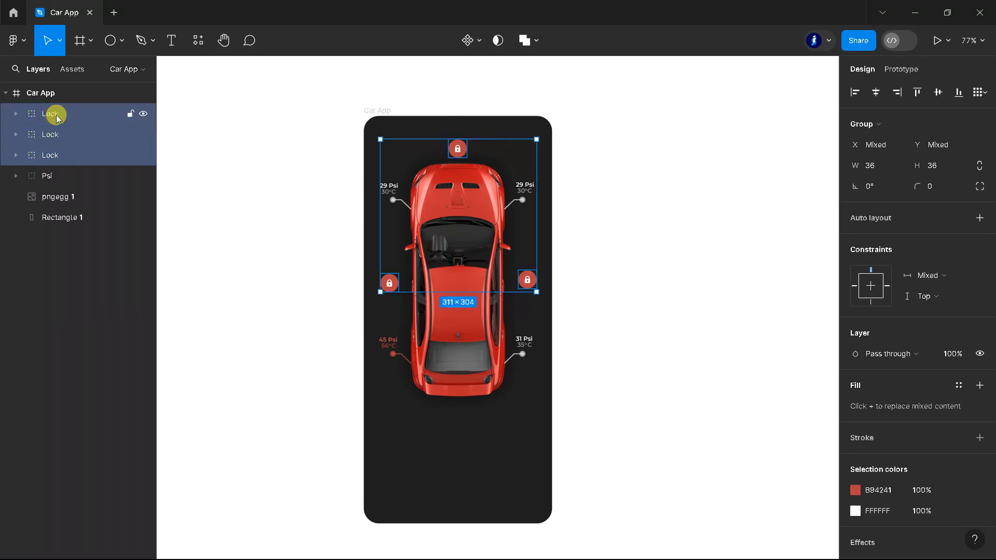
key(ctrl+g)
double_click(49, 114)
text(Lock)
click(224, 168)
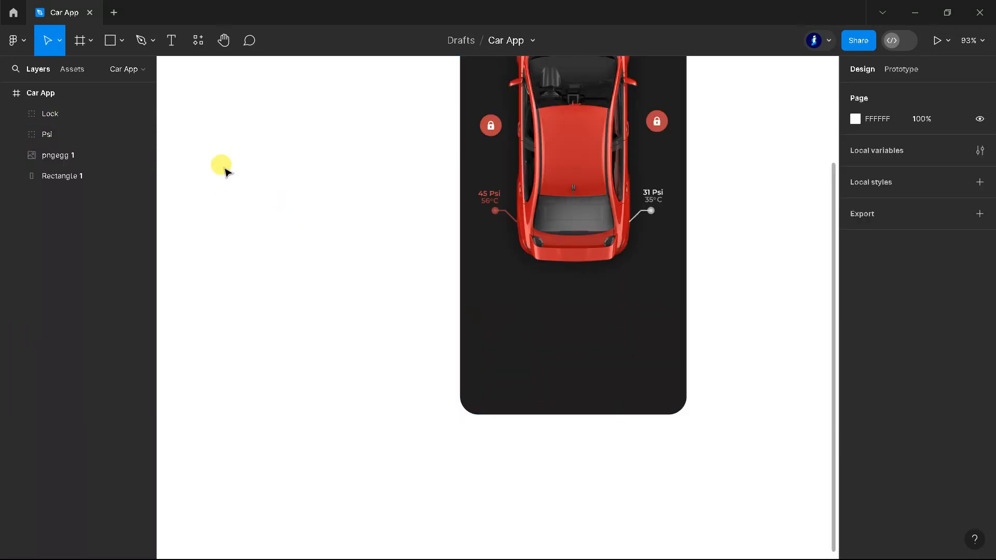
Step: Draw a full-width rectangle of about 375 × 215 at the bottom of the phone screen and set its corner radius to 30
click(116, 44)
mouse_move(460, 293)
mouse_down()
mouse_move(516, 409)
mouse_move(688, 415)
mouse_up()
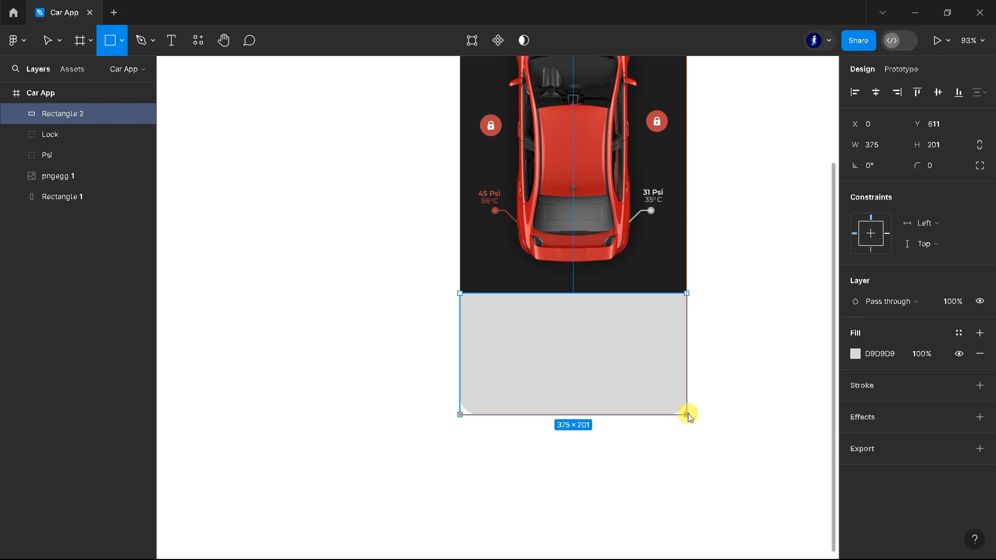
scroll(550, 303, up, 2)
drag(619, 291, 621, 282)
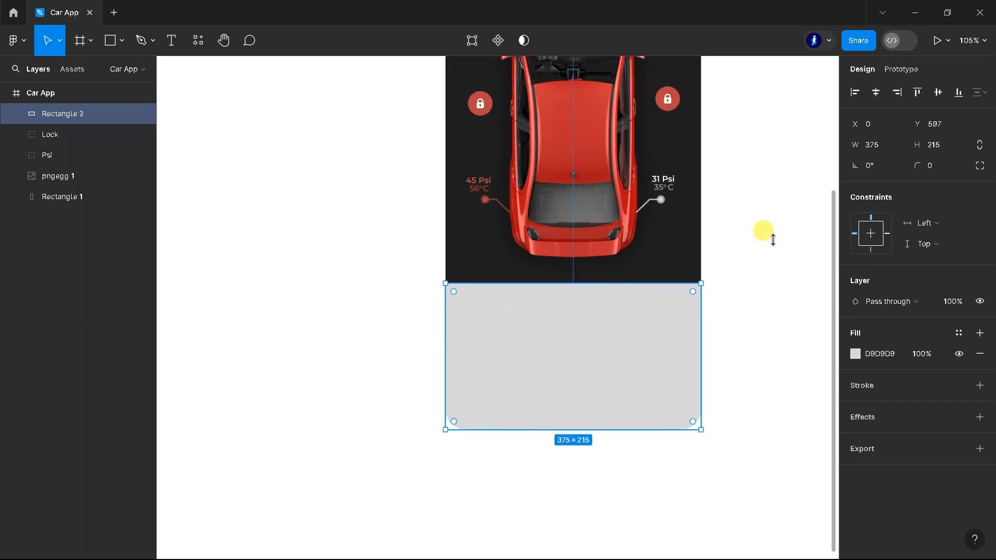
click(939, 165)
text(30)
key(Return)
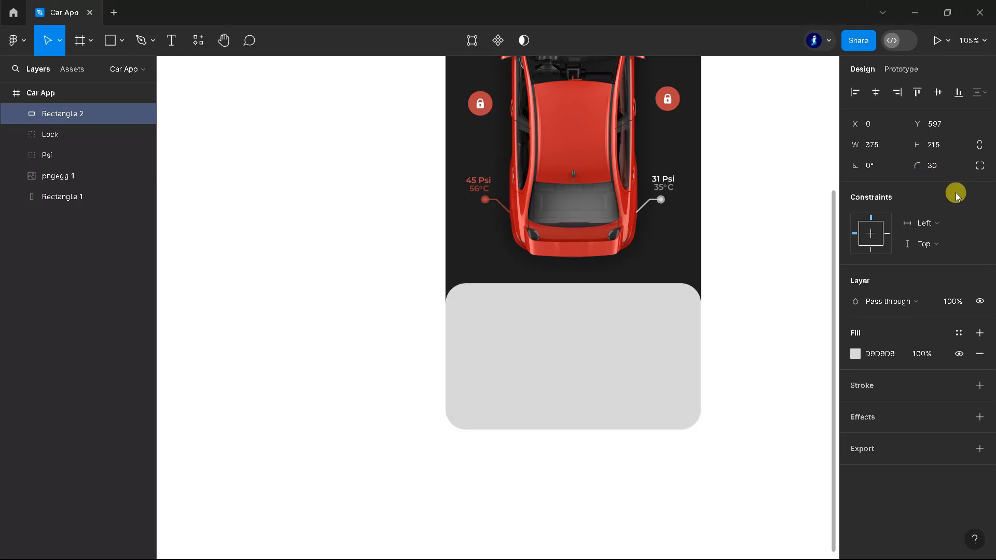
Step: Give the bottom panel a linear dark grey gradient fill running diagonally from upper left to lower right, ending in 333333 at 0% opacity
click(856, 357)
click(718, 210)
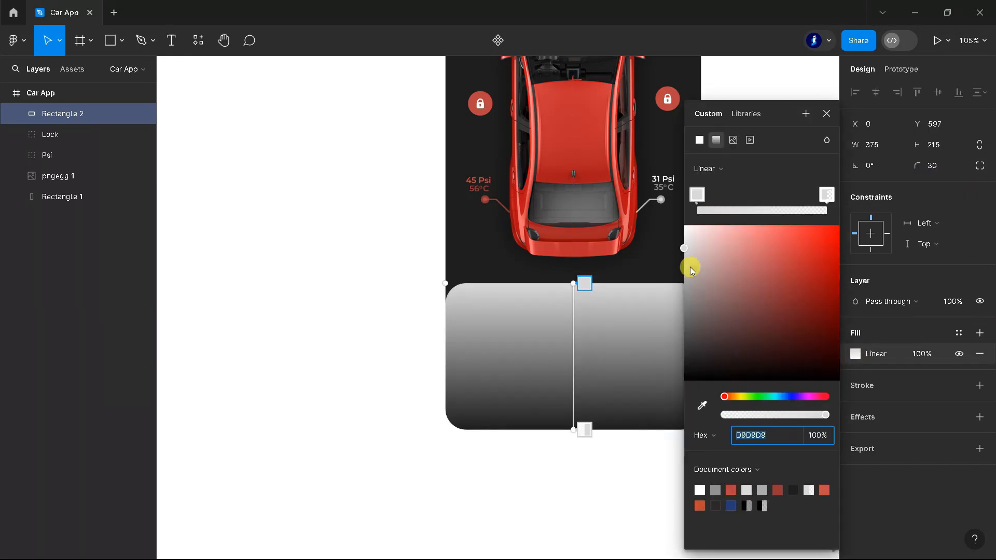
mouse_move(684, 248)
mouse_down()
mouse_move(683, 364)
mouse_move(681, 347)
mouse_up()
drag(571, 285, 455, 291)
click(827, 195)
click(683, 355)
drag(684, 357, 683, 348)
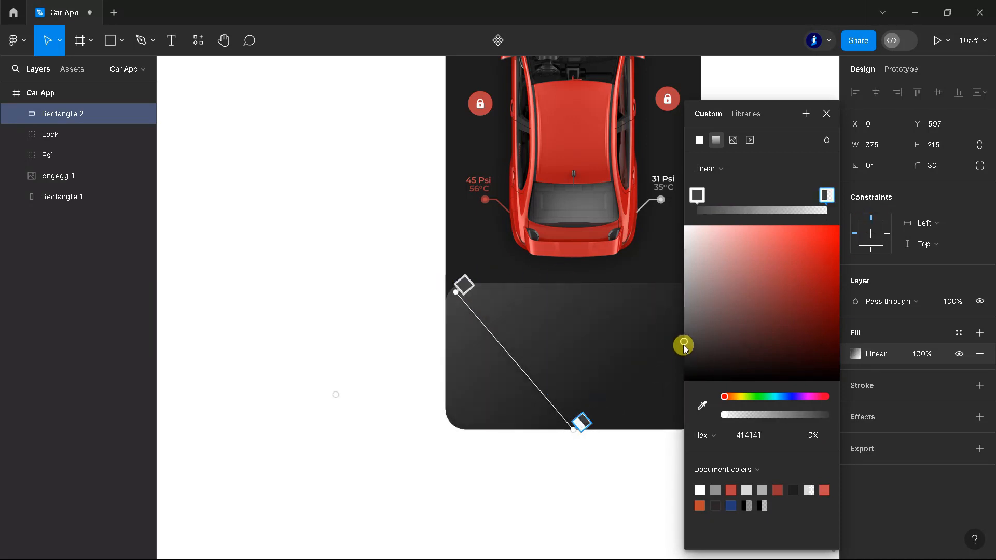
drag(580, 422, 698, 430)
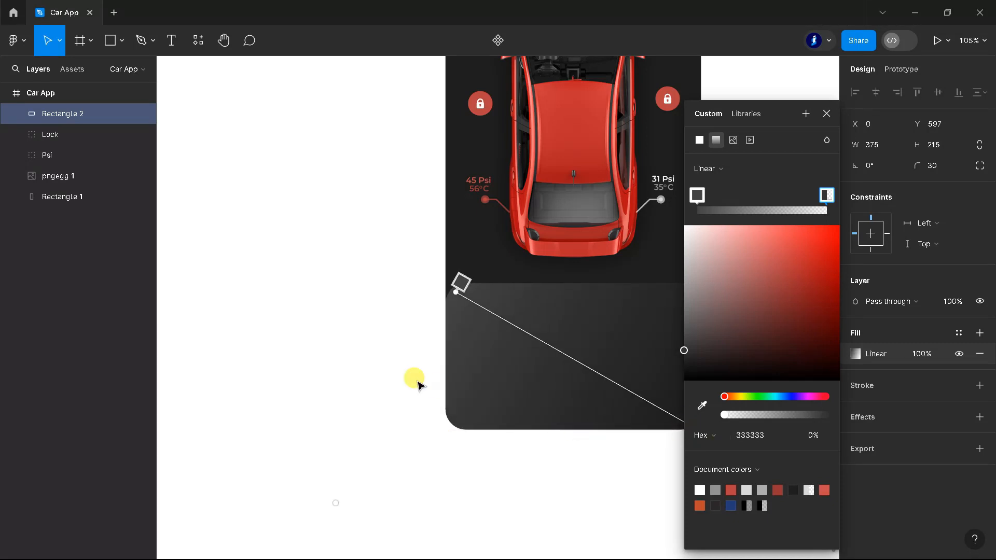
scroll(414, 380, down, 3)
click(827, 113)
Step: Add a 1 px inside stroke to the bottom panel with a diagonal linear gradient from grey to 3D3D3D at 0% opacity
click(979, 386)
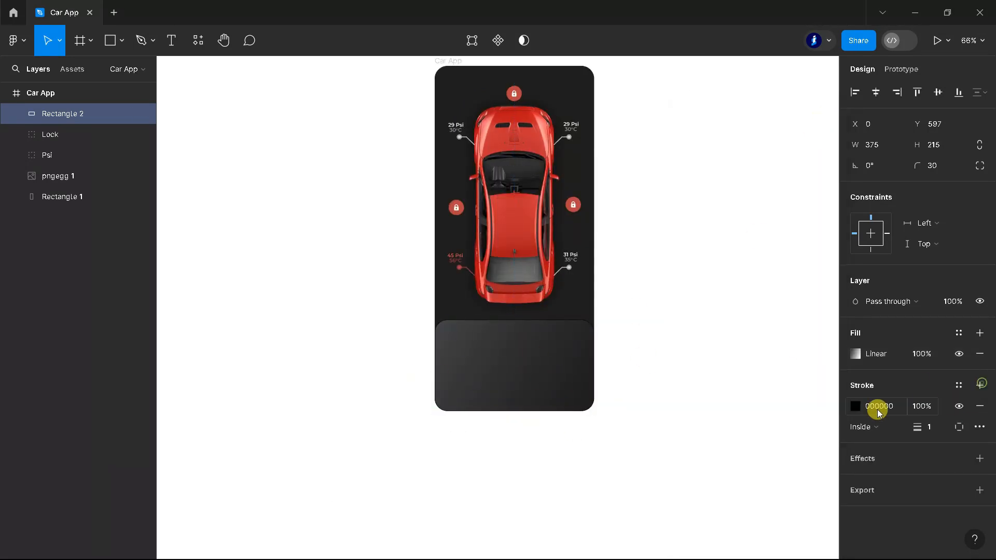
click(855, 406)
click(717, 212)
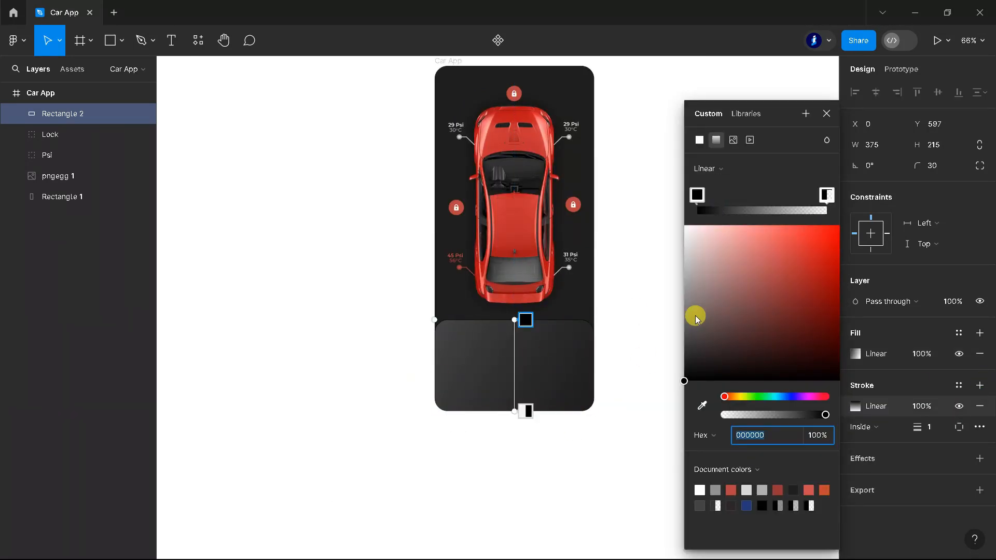
drag(696, 318, 688, 302)
click(827, 195)
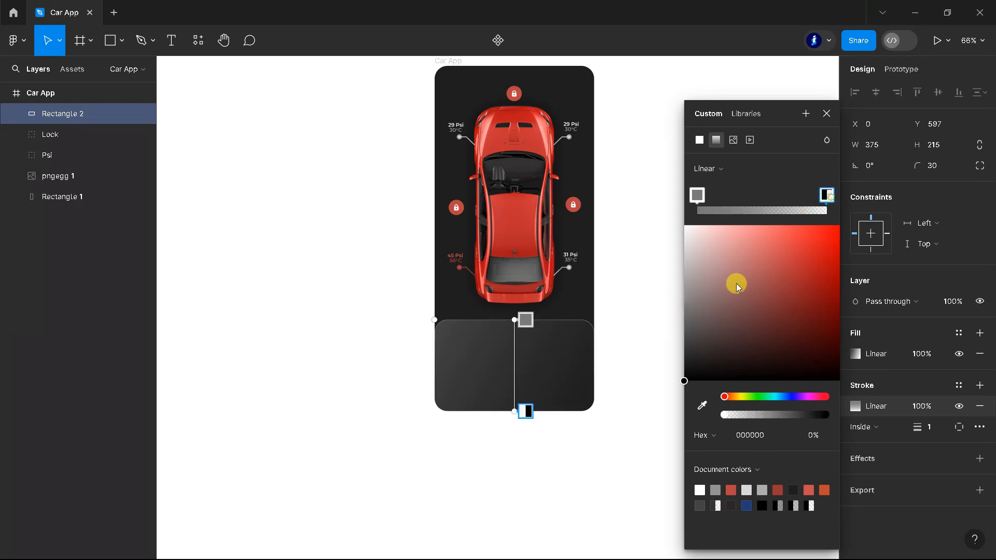
click(684, 344)
drag(517, 320, 446, 327)
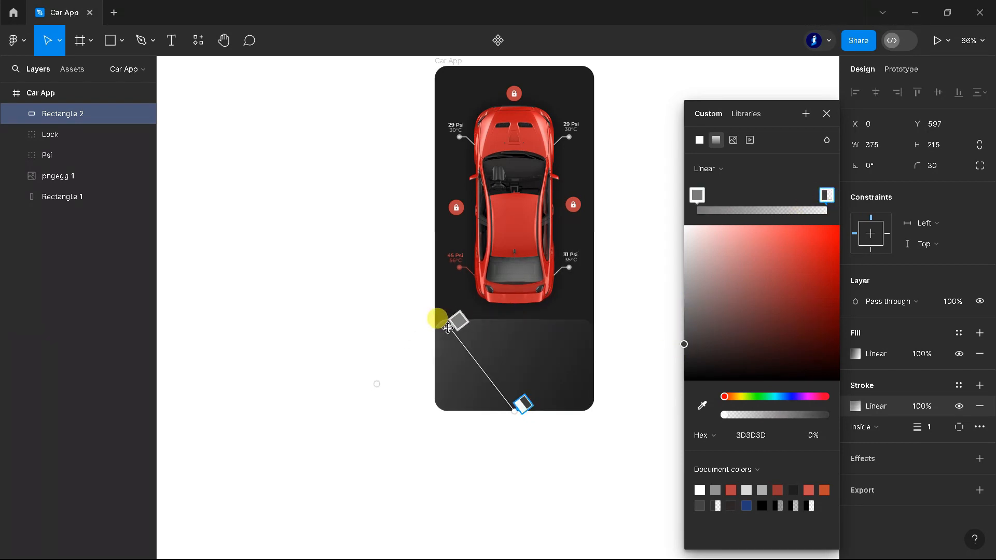
drag(519, 410, 588, 411)
drag(449, 317, 494, 342)
click(826, 113)
click(780, 199)
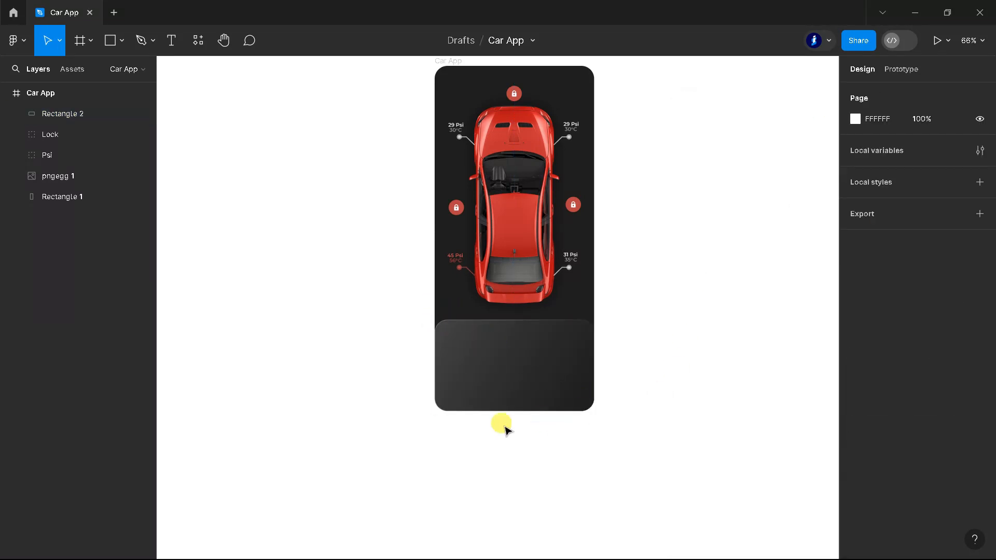
Step: Draw a small rectangle near the bottom panel's upper edge and set it to 27 wide and 6 high
scroll(504, 427, up, 5)
scroll(391, 343, up, 1)
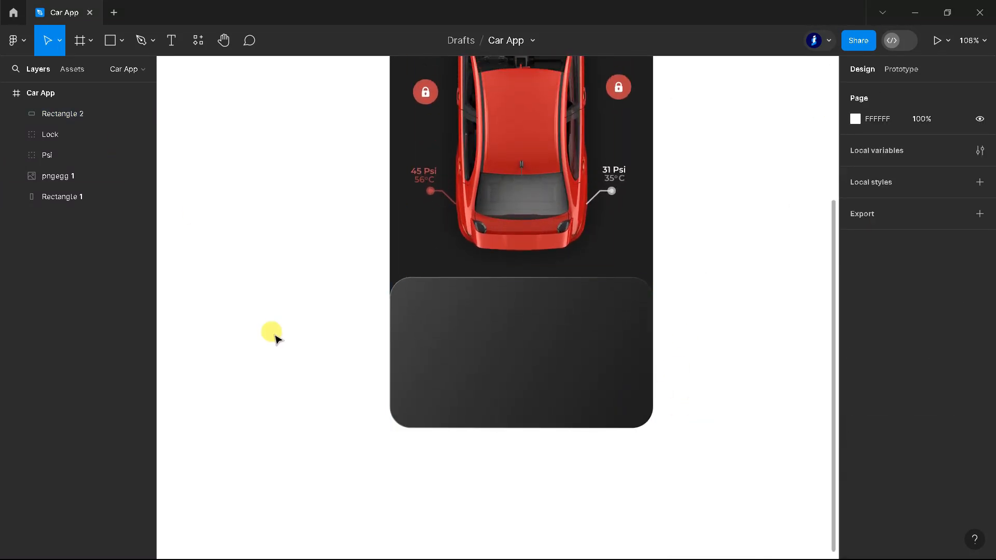
click(111, 40)
scroll(513, 309, up, 5)
drag(481, 256, 547, 279)
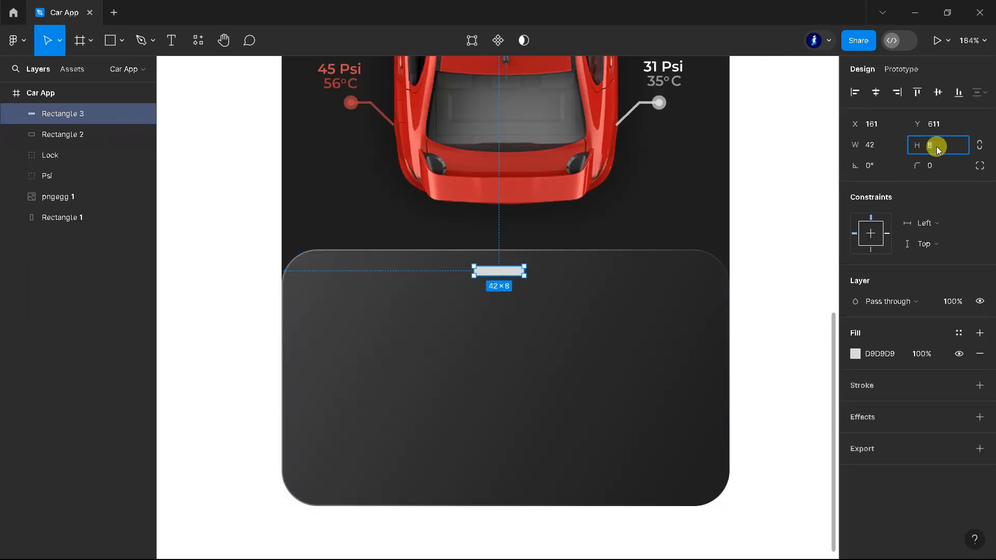
text(6)
key(Return)
click(883, 145)
text(27)
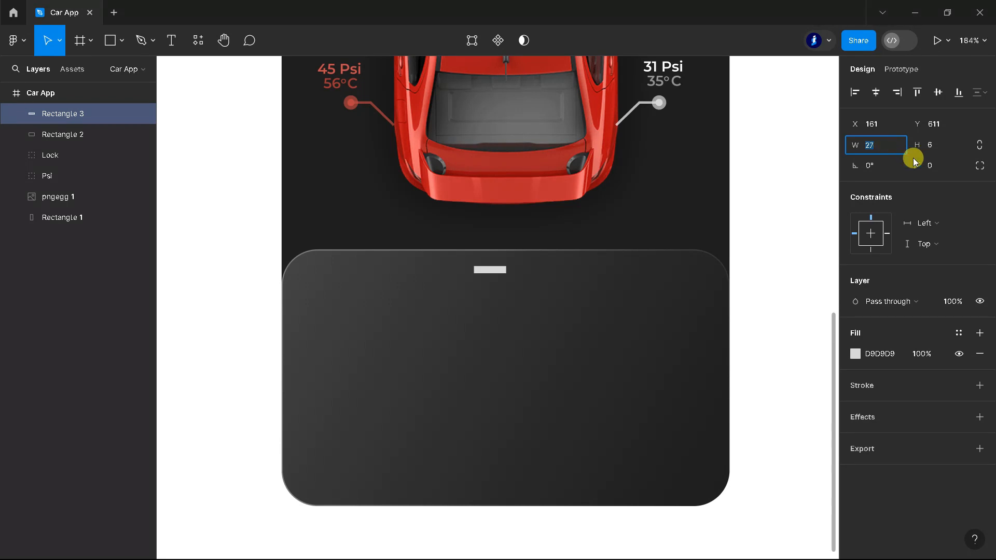
Step: Round the small handle bar's corners to 2, centre it horizontally and change its fill to near-black
click(941, 169)
text(2)
key(Return)
click(875, 91)
click(855, 353)
mouse_move(695, 363)
mouse_down()
mouse_move(680, 387)
mouse_move(684, 358)
mouse_move(683, 367)
mouse_up()
scroll(723, 400, down, 1)
click(827, 186)
click(772, 244)
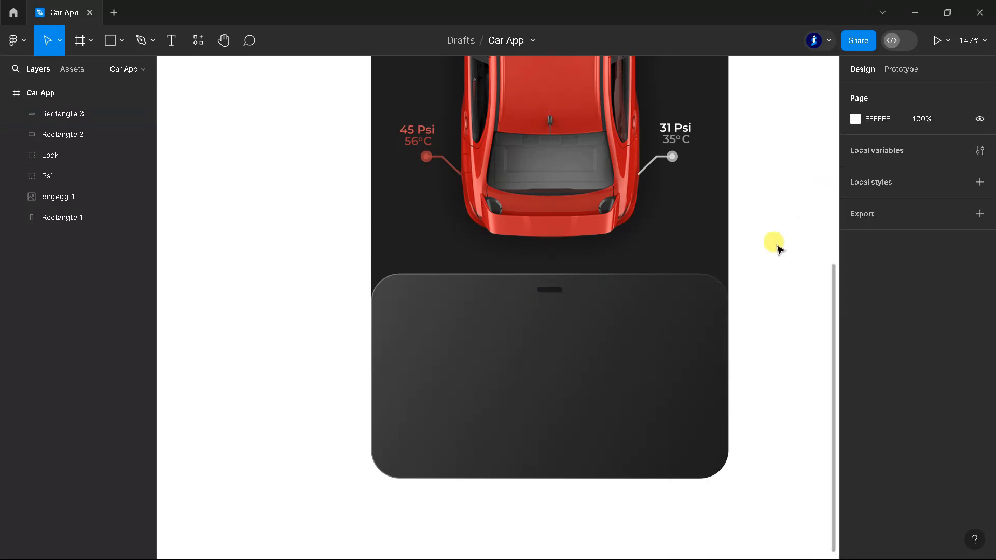
Step: Draw a 65 × 65 square with corner radius 10 in the bottom panel's upper left area, at X 32, Y 640
scroll(772, 244, down, 1)
click(110, 41)
scroll(471, 336, up, 1)
drag(403, 280, 478, 354)
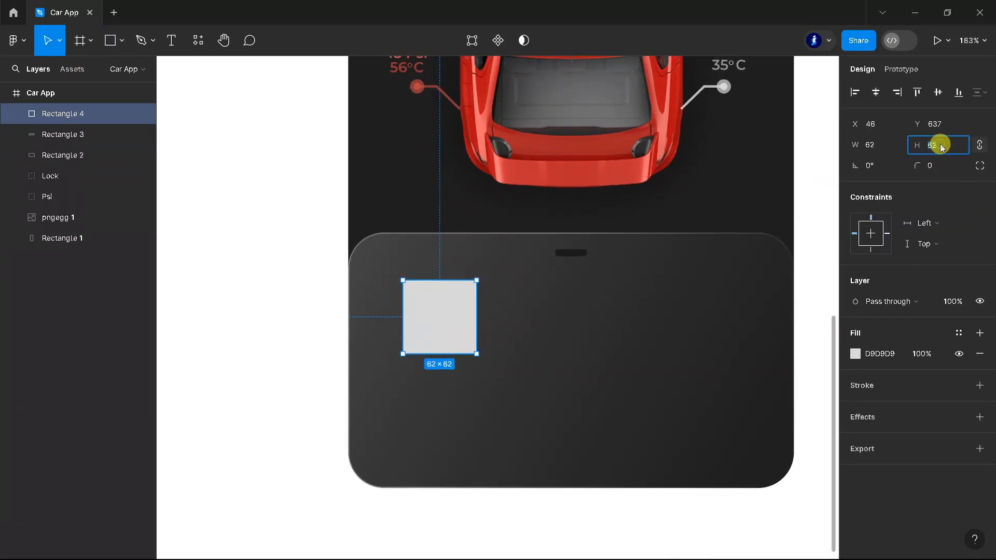
text(65)
key(Return)
click(945, 169)
text(10)
key(Return)
drag(434, 318, 418, 325)
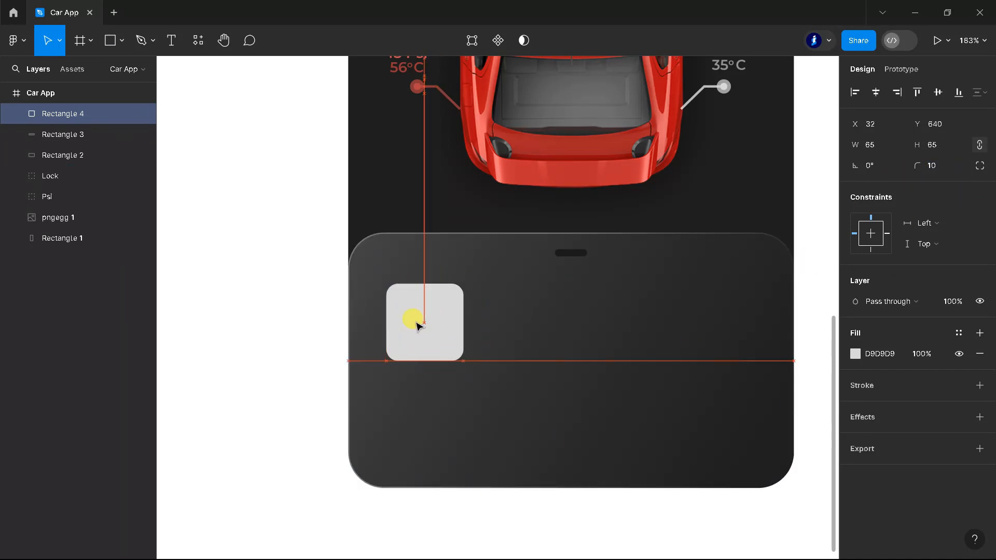
click(285, 325)
Step: Fill the rounded square with a linear gradient running diagonally from 262626 at the upper left to dark red at the lower right
scroll(422, 345, up, 3)
click(429, 346)
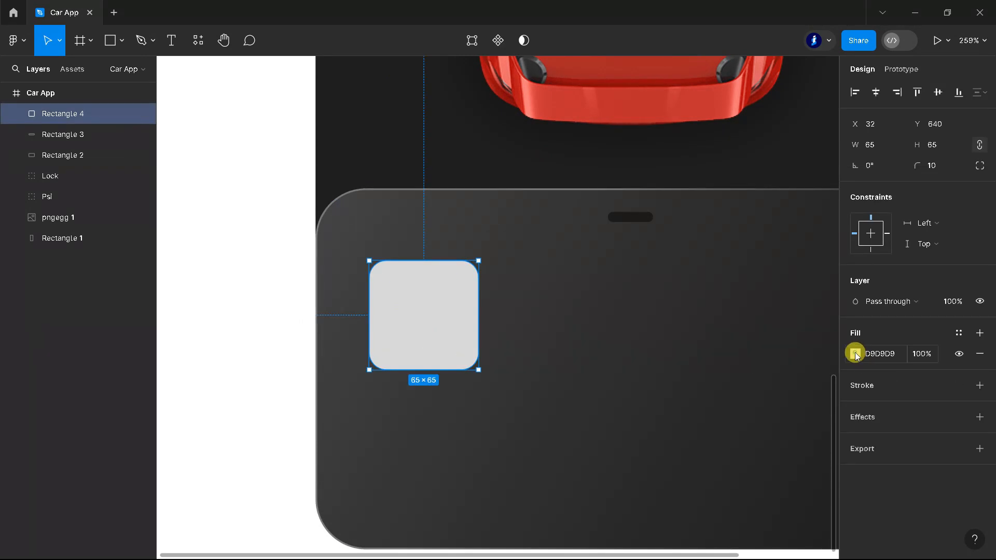
click(855, 354)
drag(687, 344, 686, 356)
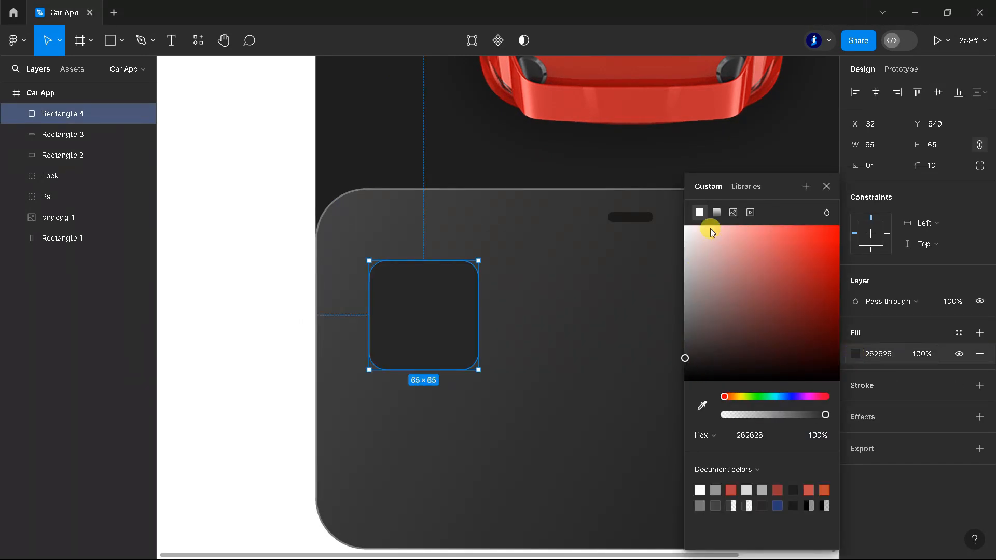
click(717, 213)
click(827, 195)
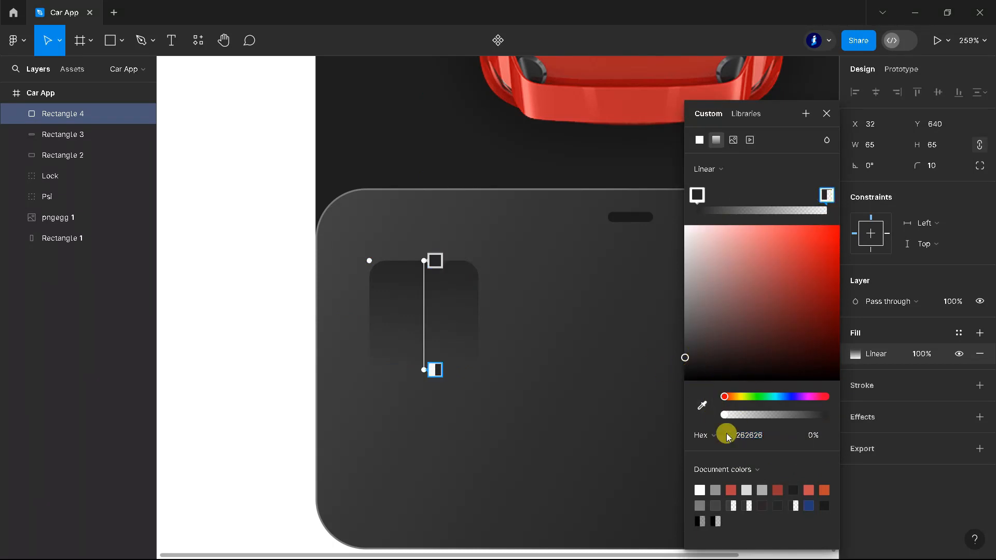
drag(685, 356, 744, 348)
drag(424, 261, 377, 267)
drag(739, 415, 829, 415)
drag(424, 370, 471, 369)
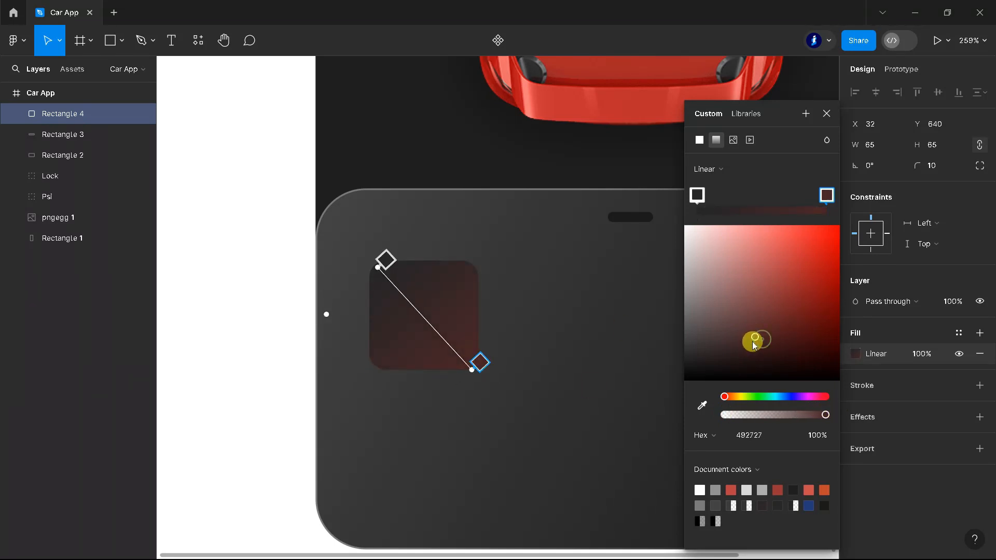
click(828, 113)
click(288, 371)
Step: Duplicate the rounded square, resize the copy to 67 × 67 and centre it around the original at X 31, Y 639
scroll(539, 447, down, 2)
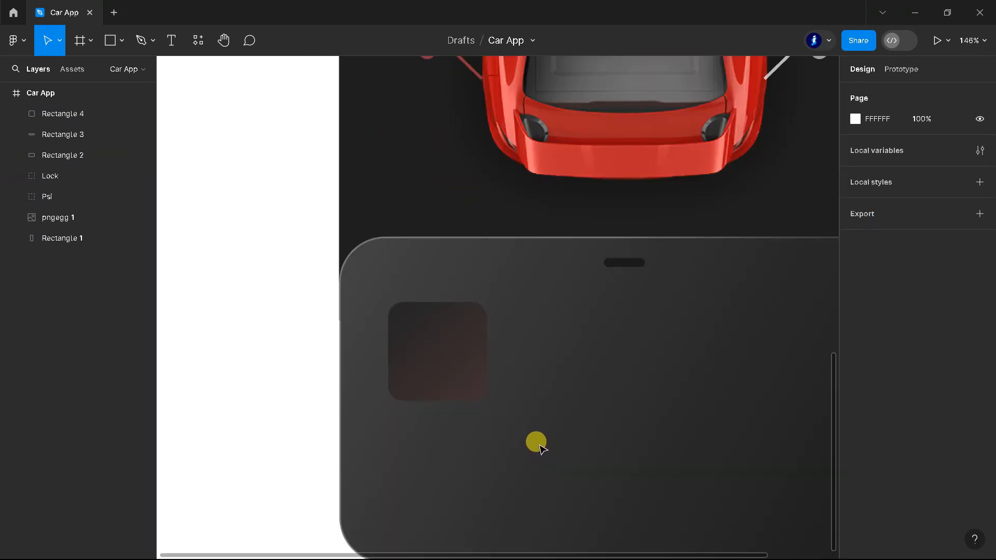
click(467, 382)
key(ctrl+d)
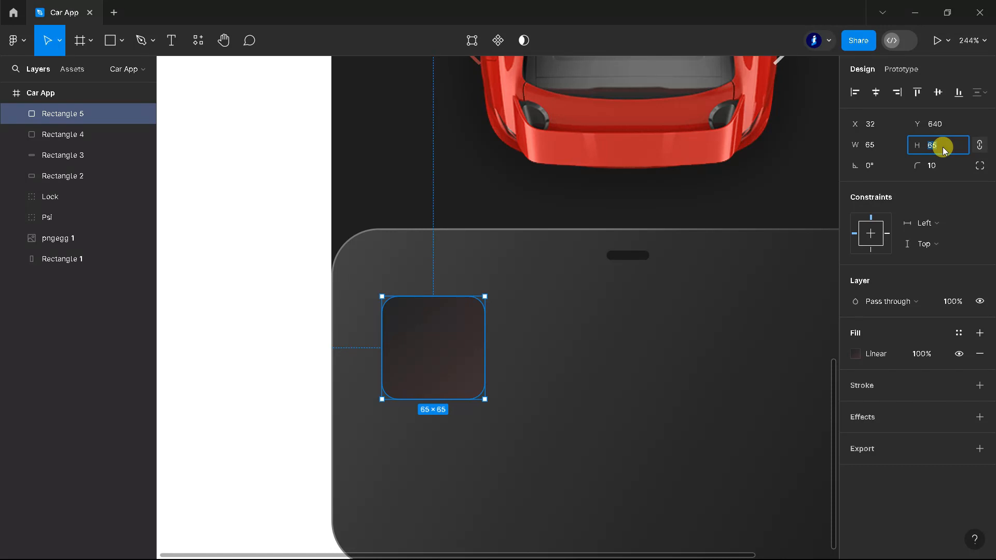
text(67)
key(Return)
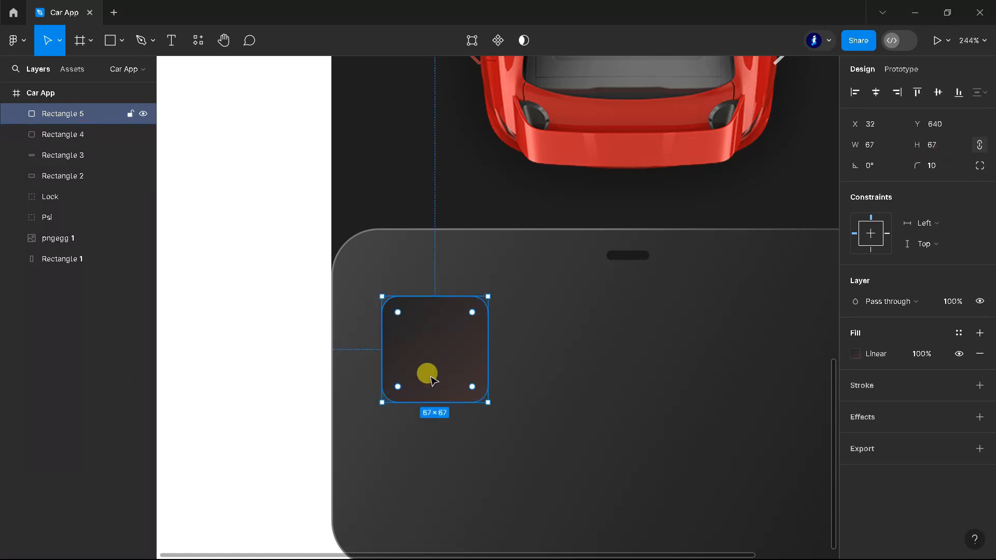
click(59, 135)
click(54, 116)
drag(454, 377, 453, 375)
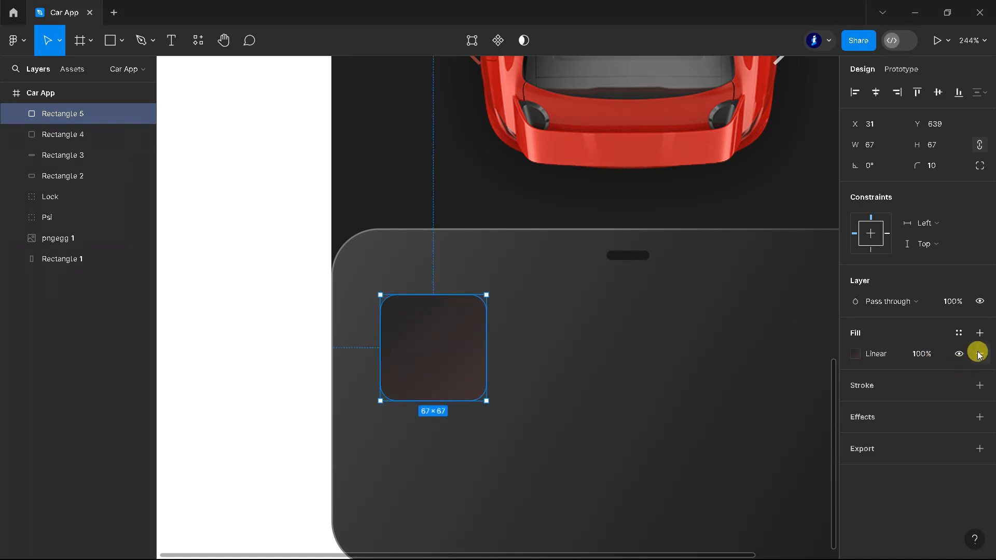
Step: Replace the larger square's fill with a 1 px stroke positioned outside
click(979, 386)
click(979, 355)
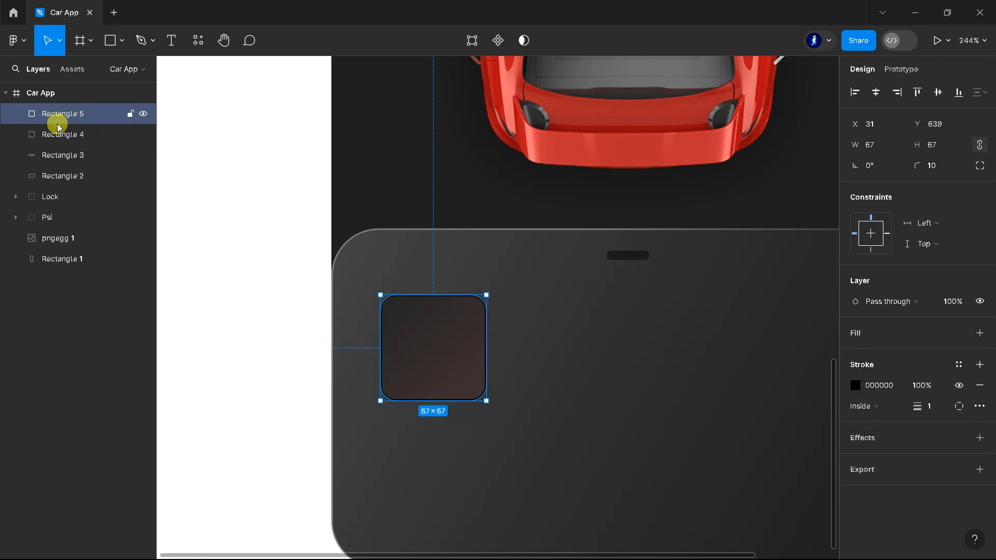
click(222, 349)
scroll(469, 303, up, 5)
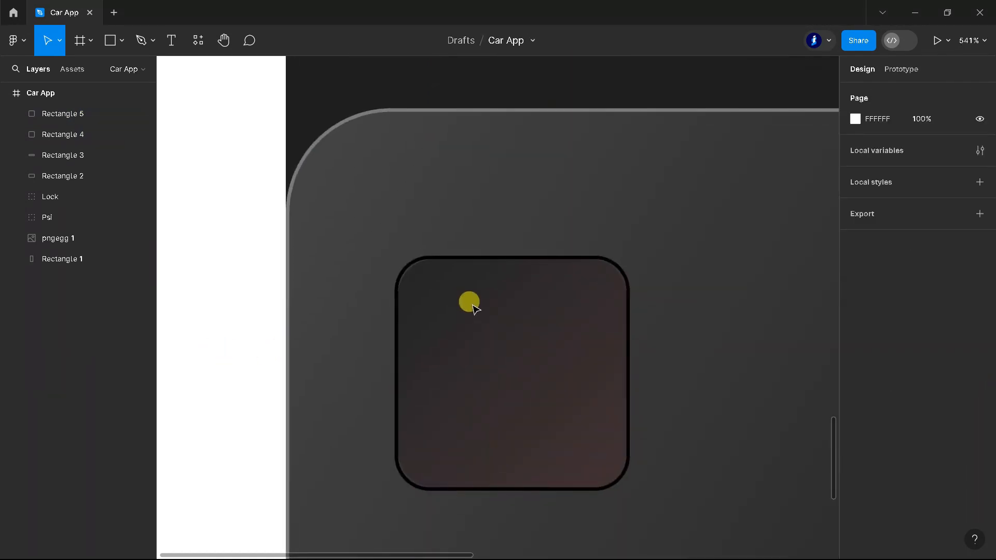
click(472, 307)
click(895, 406)
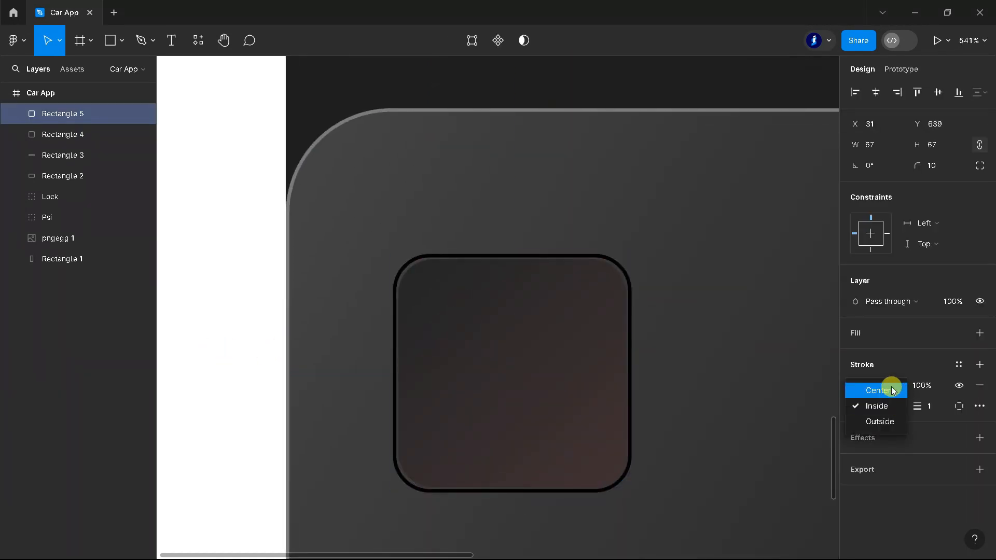
click(884, 423)
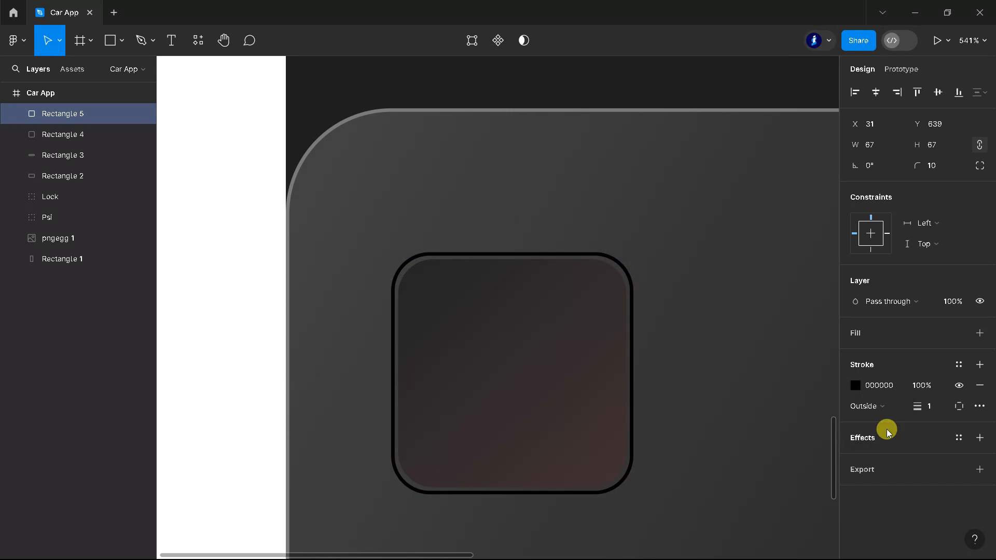
click(232, 346)
Step: Change the outer square's stroke to a linear gradient starting in grey 6C6C6C, running diagonally from upper left to lower right
scroll(324, 356, down, 3)
click(514, 355)
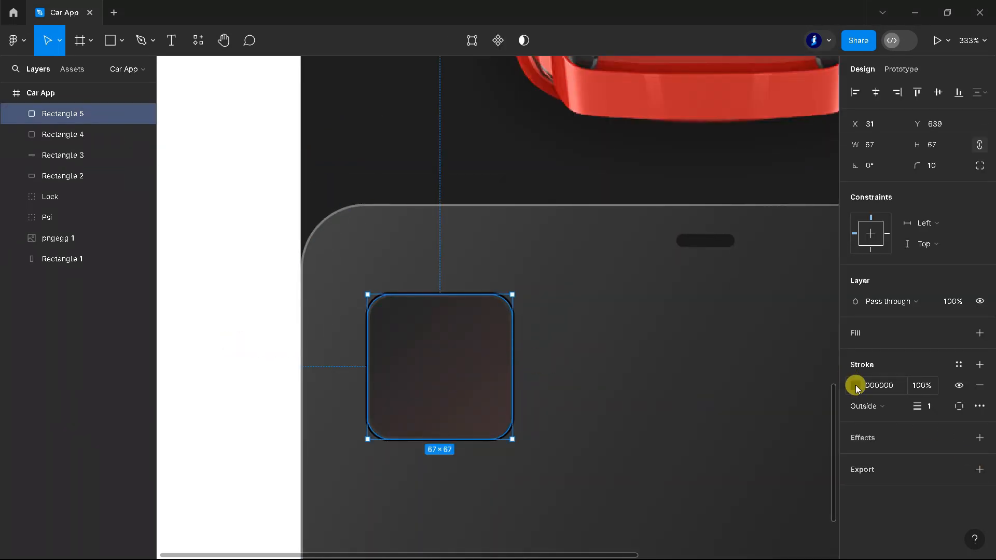
click(854, 385)
mouse_move(688, 228)
mouse_down()
mouse_move(683, 341)
mouse_move(678, 315)
mouse_up()
click(716, 212)
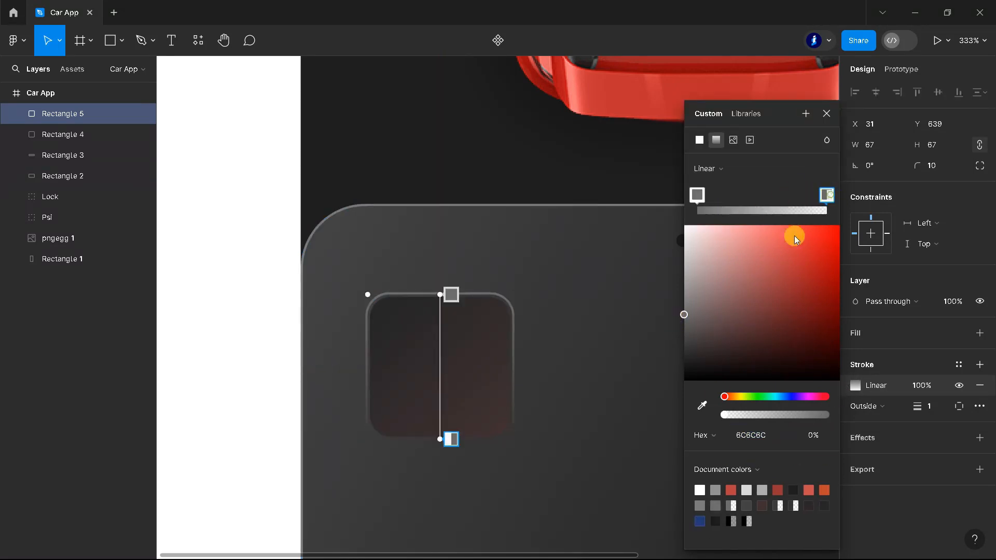
drag(688, 344, 683, 366)
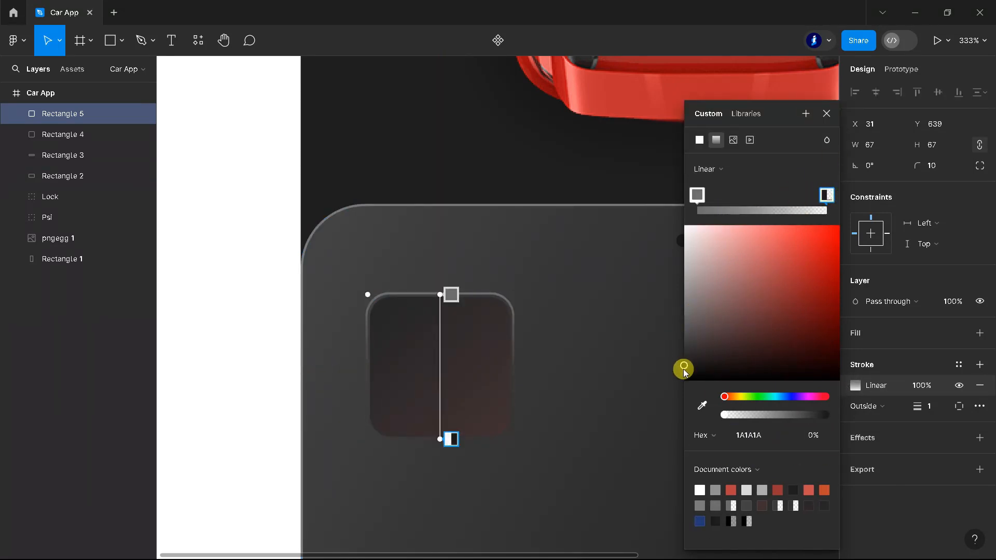
drag(440, 294, 375, 290)
drag(440, 439, 510, 441)
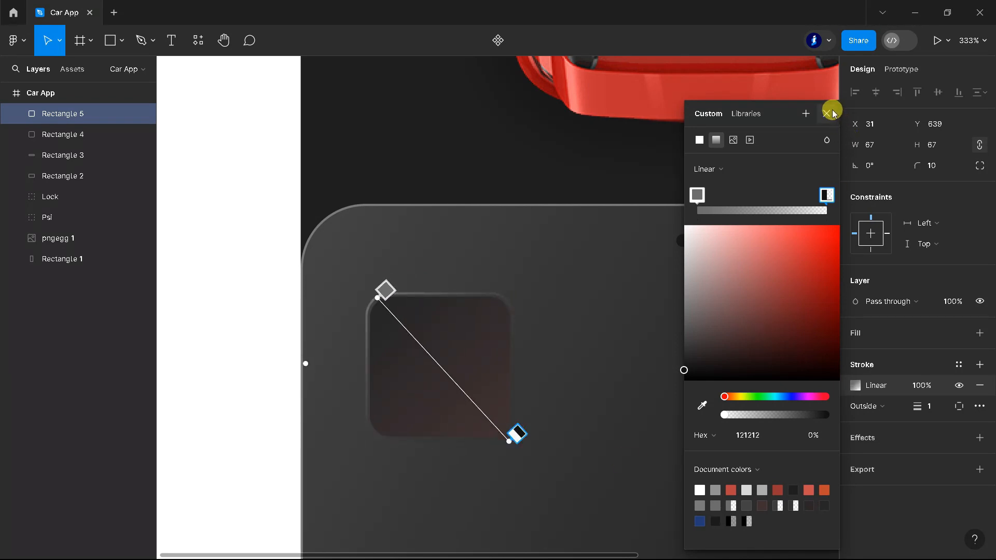
Step: Set the stroke gradient's end stop to 313131 at 100% opacity, shift it slightly inward and darken the start stop to dark grey
drag(725, 416, 836, 418)
mouse_move(696, 344)
mouse_down()
mouse_move(682, 359)
mouse_move(682, 350)
mouse_up()
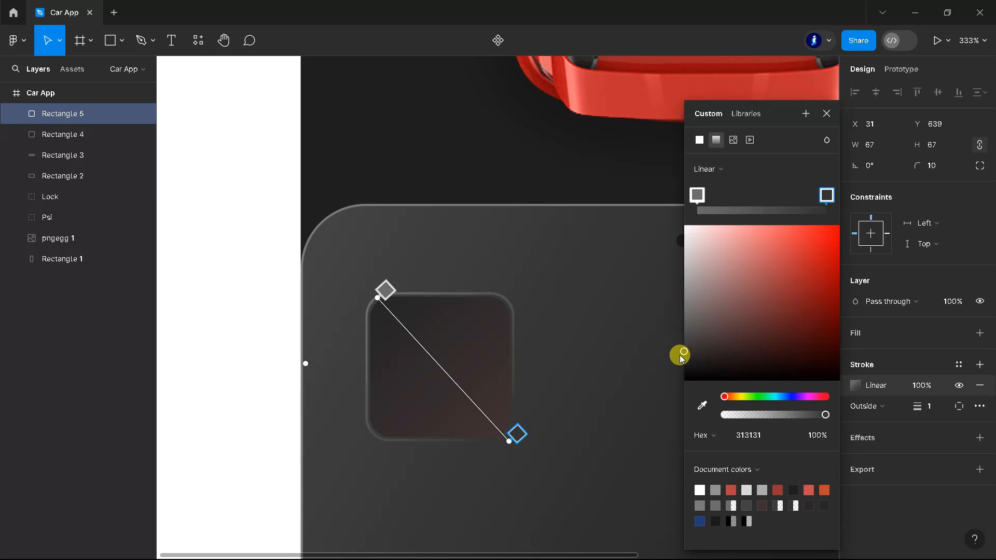
drag(513, 432, 490, 413)
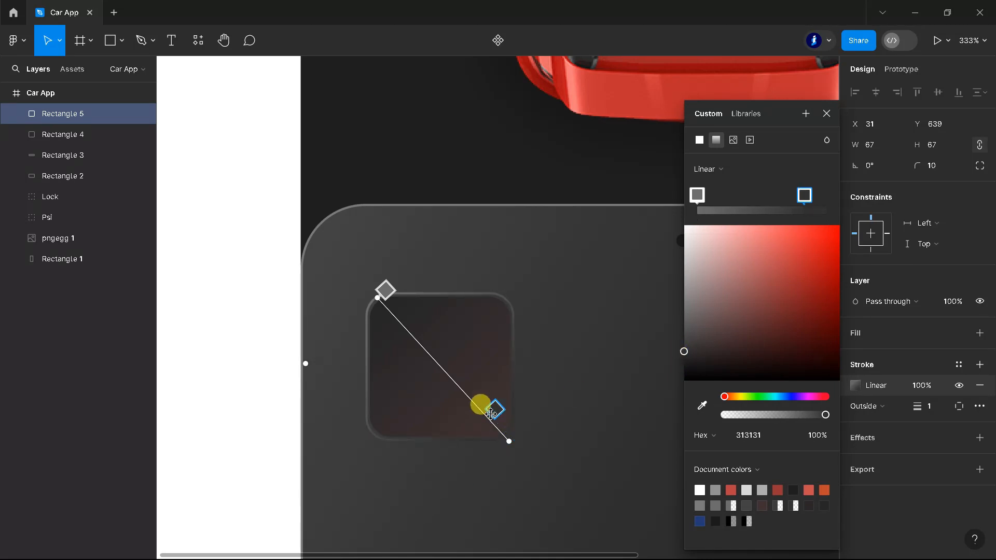
click(697, 196)
drag(684, 317, 686, 341)
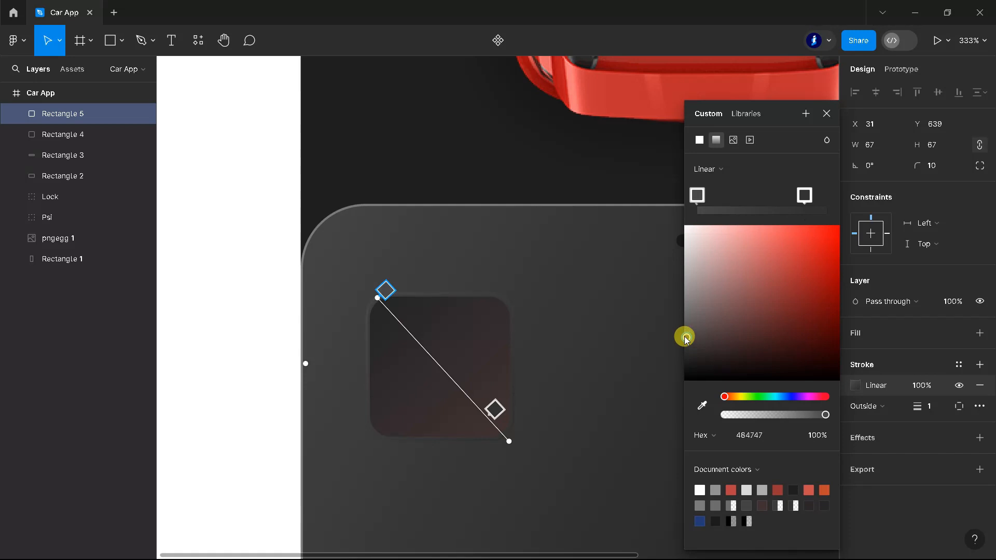
click(827, 113)
key(Up)
click(257, 397)
scroll(406, 436, down, 3)
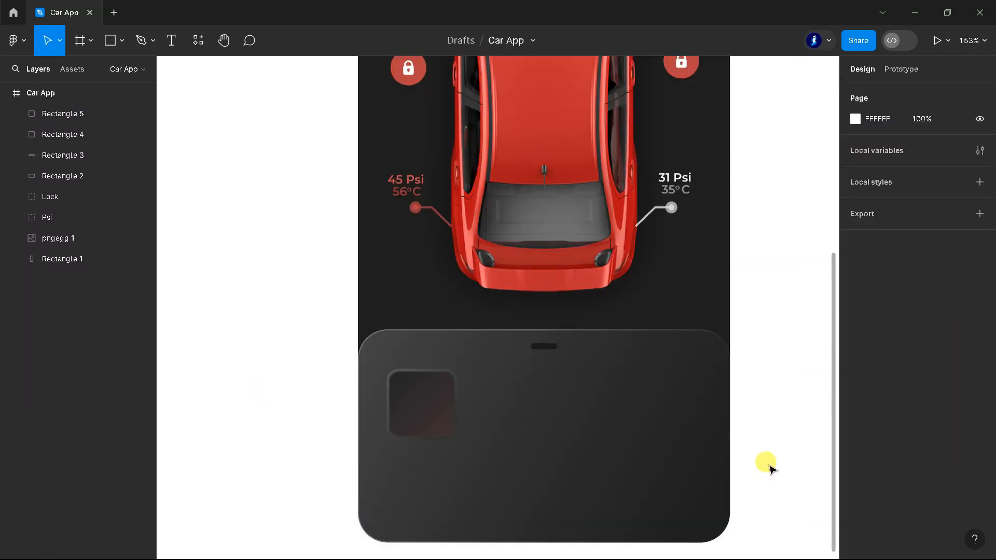
Step: Add the text A/C on the rounded square in Montserrat SemiBold at size 20 and move it toward the square's middle
scroll(770, 468, down, 1)
scroll(624, 422, up, 1)
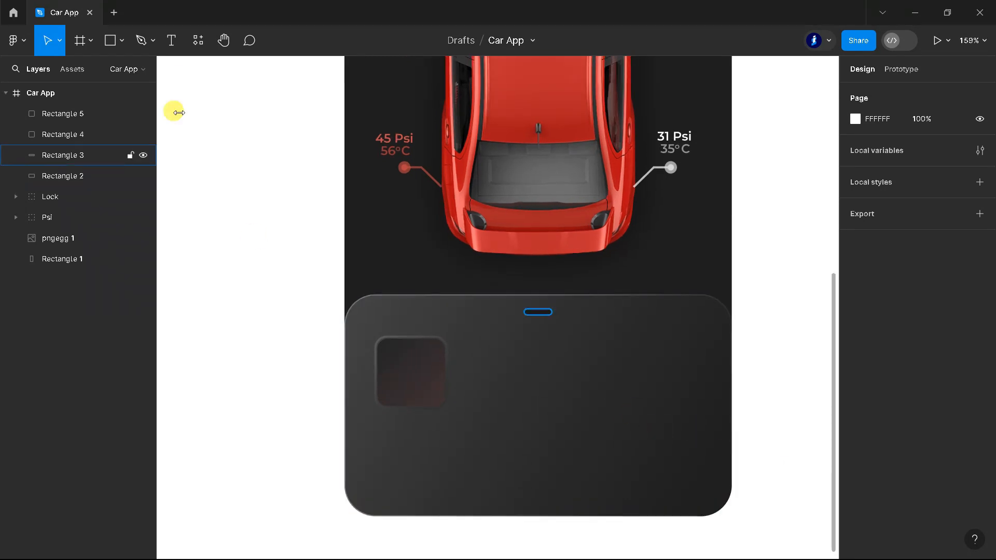
click(171, 40)
scroll(387, 372, up, 2)
click(388, 371)
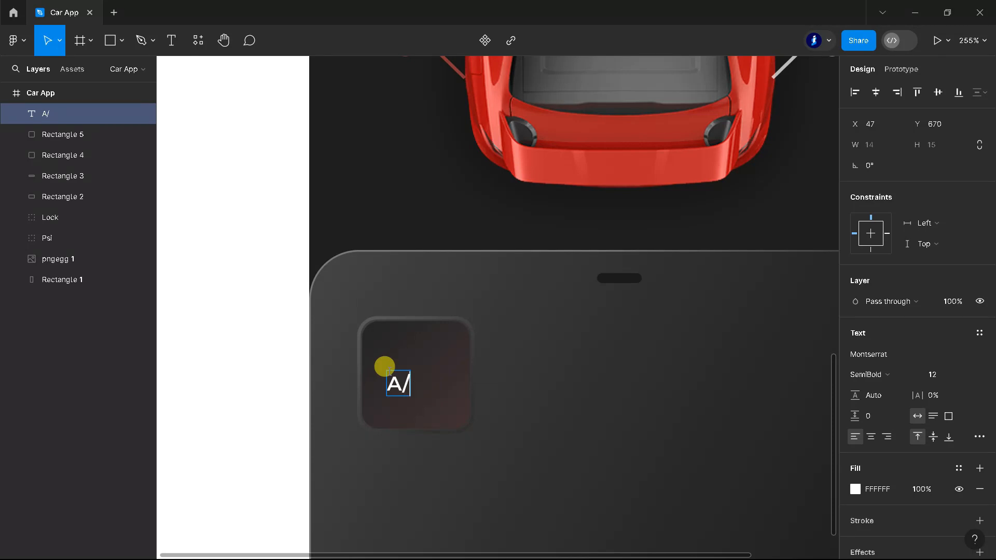
key(ctrl+a)
click(966, 373)
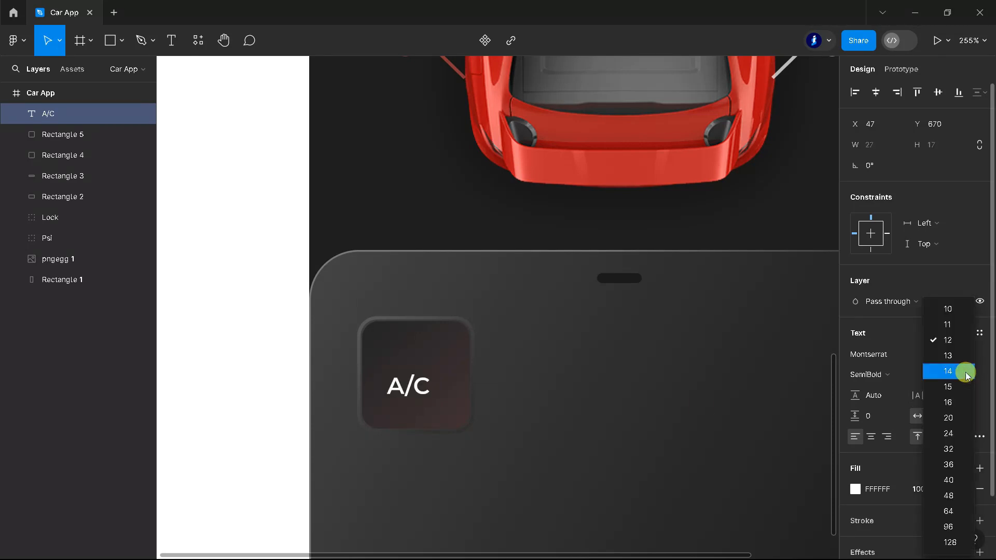
click(952, 419)
drag(416, 378, 415, 366)
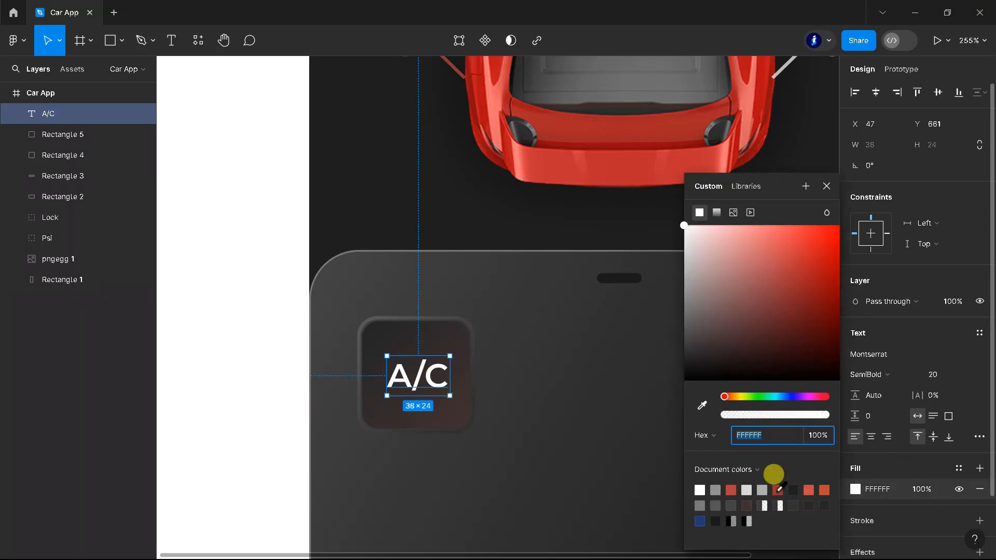
Step: Colour the A/C text red, give it a heavier font weight and nudge it to the centre of the square
click(777, 489)
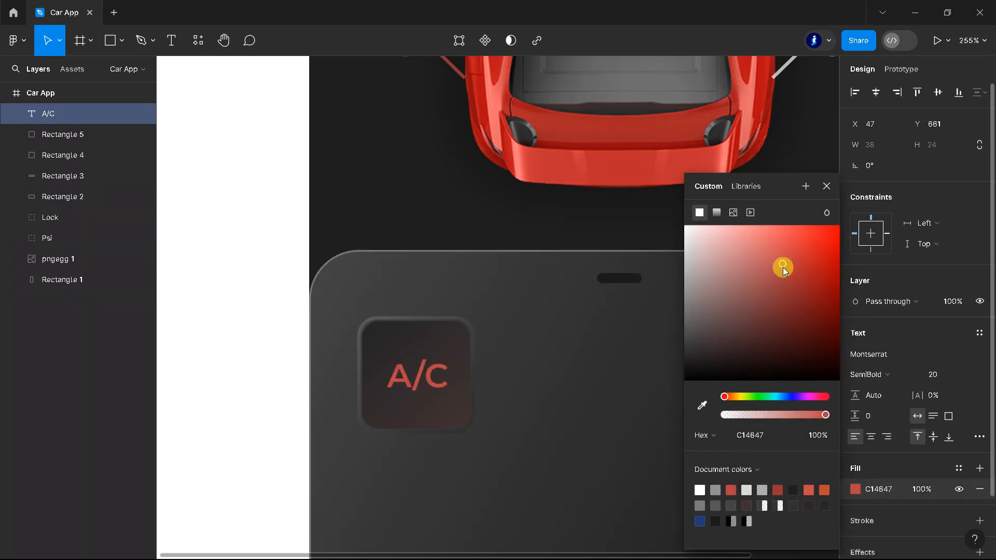
click(871, 372)
click(887, 373)
click(892, 359)
click(215, 352)
drag(400, 373, 397, 373)
click(272, 350)
scroll(332, 430, down, 6)
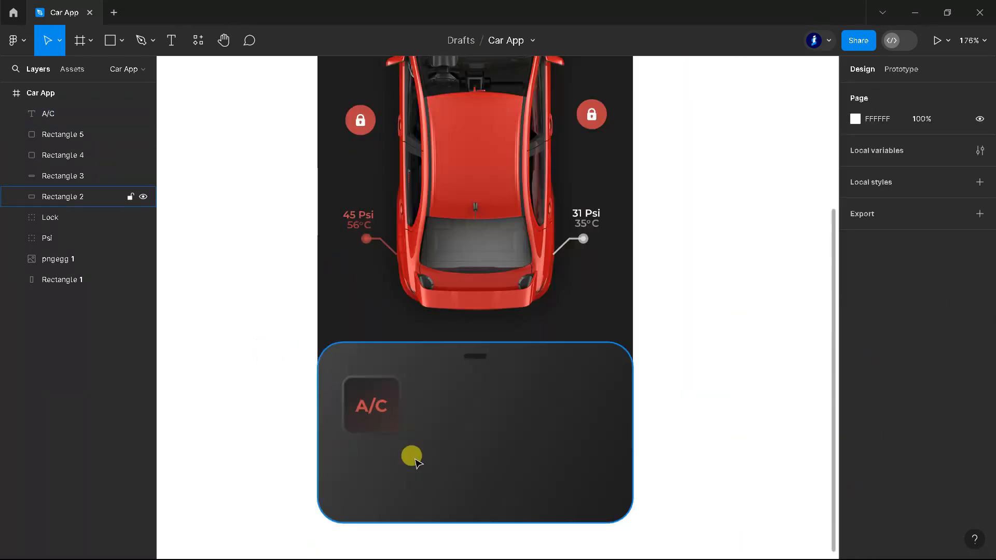
Step: Add an inner shadow effect to the gradient-filled square behind the A/C text
scroll(581, 218, up, 4)
click(399, 325)
click(980, 417)
click(923, 437)
click(915, 418)
click(856, 438)
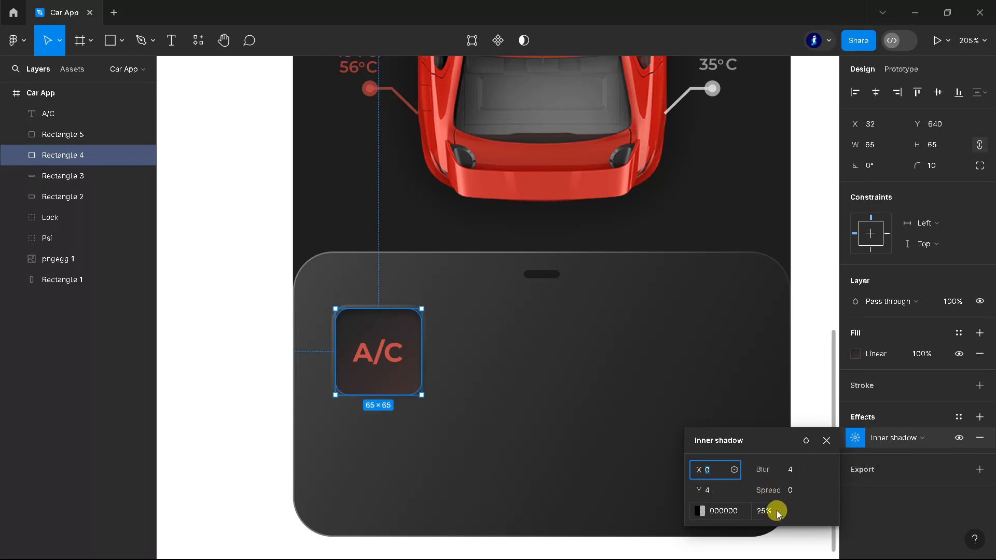
click(812, 446)
click(811, 452)
scroll(811, 454, down, 2)
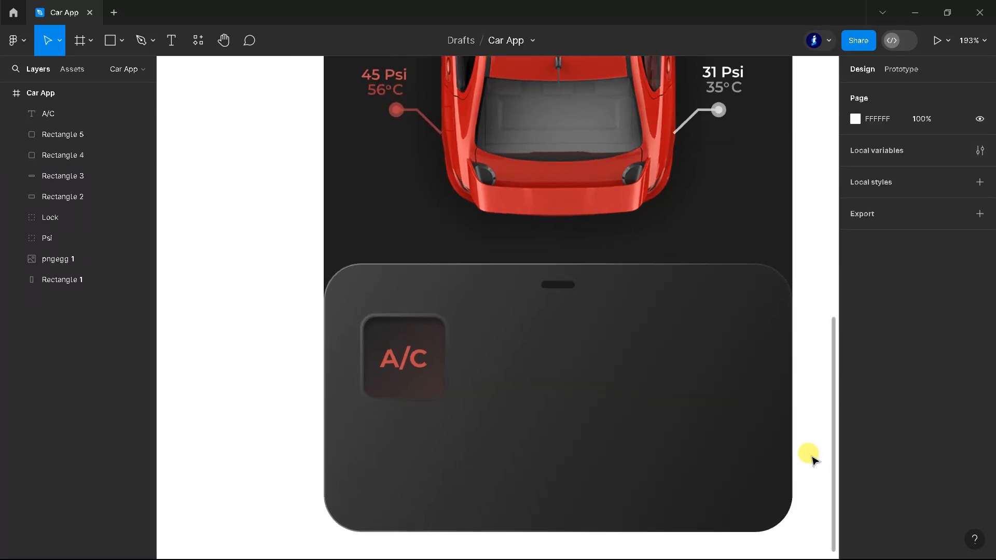
Step: Draw a thin horizontal bar beside the A/C square and set its size to 220 by 10
click(172, 41)
click(110, 40)
mouse_move(465, 342)
mouse_down()
mouse_move(673, 364)
mouse_move(737, 356)
mouse_up()
click(939, 148)
text(10)
key(Return)
click(885, 144)
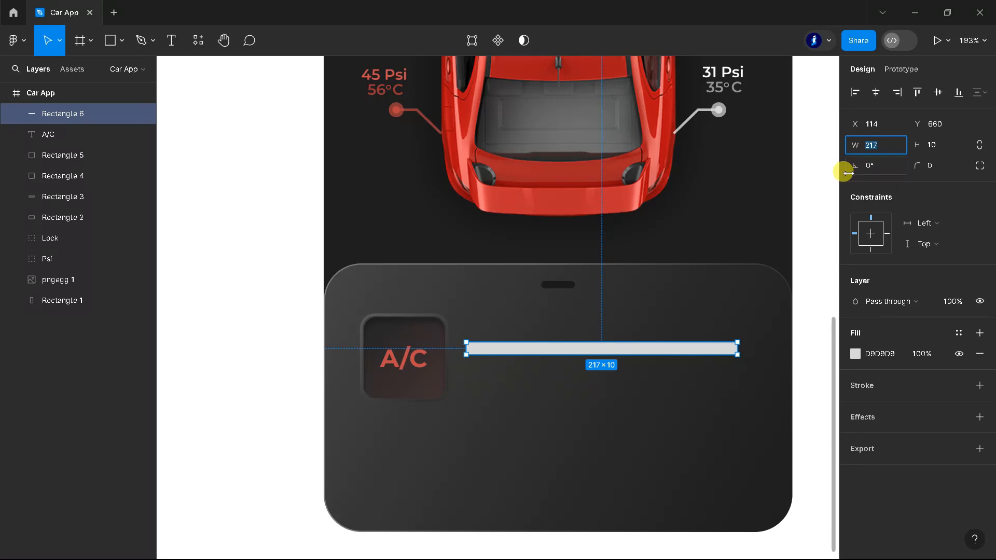
text(220)
key(Return)
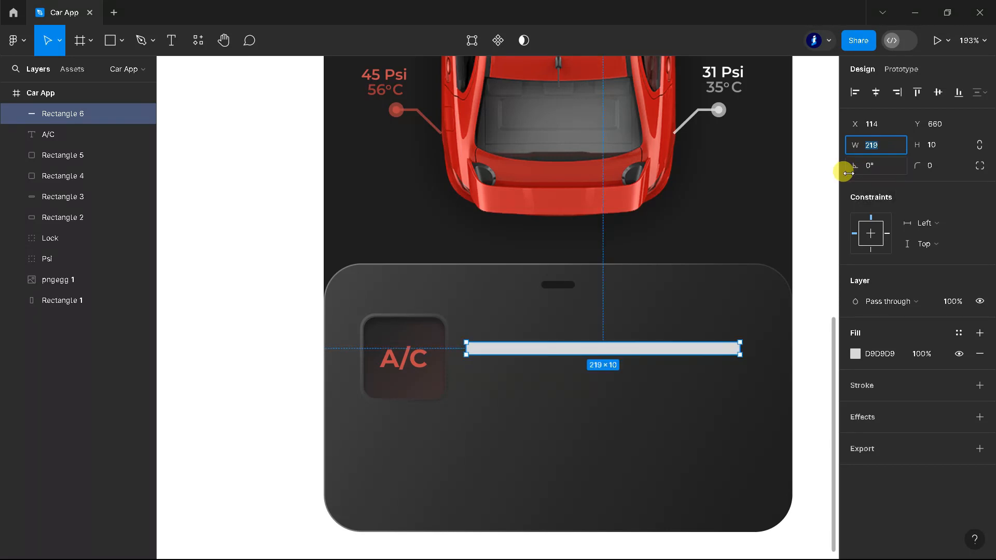
Step: Move the bar slightly away from the A/C square and give it a corner radius of 7
drag(603, 350, 615, 345)
click(935, 165)
text(4)
text(7)
key(Return)
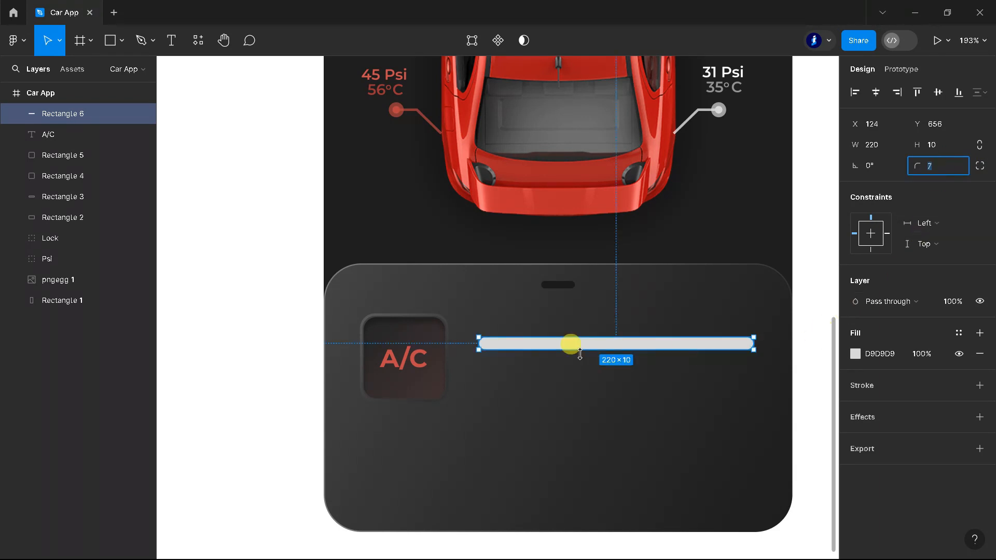
drag(585, 342, 585, 343)
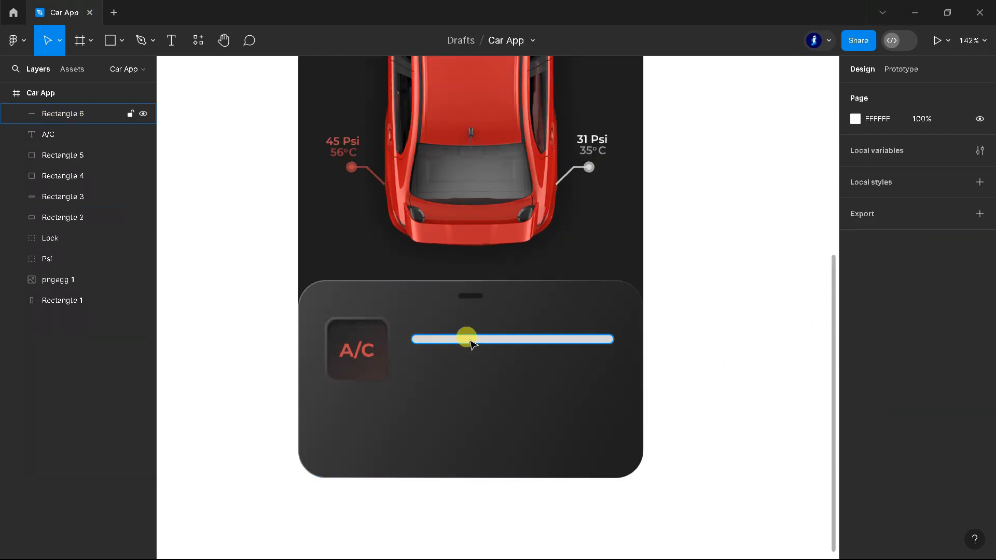
Step: Nudge the bar down to Y 666 so it lines up with the middle of the A/C square
drag(469, 338, 469, 340)
key(Down)
key(Down)
key(Down)
key(Down)
key(Down)
key(Down)
key(Down)
key(Down)
key(Down)
key(Down)
key(Down)
key(Down)
key(Down)
key(Down)
key(Down)
key(Up)
key(Up)
key(Up)
key(Up)
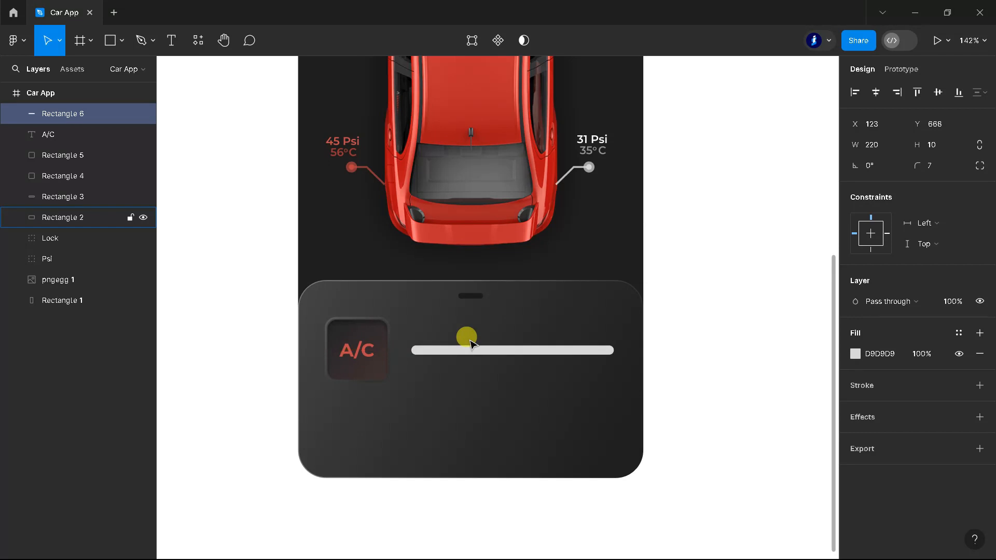
Step: Fill the bar with a linear gradient spanning its full length, from dark blue at the start to red at the end
click(855, 354)
click(717, 211)
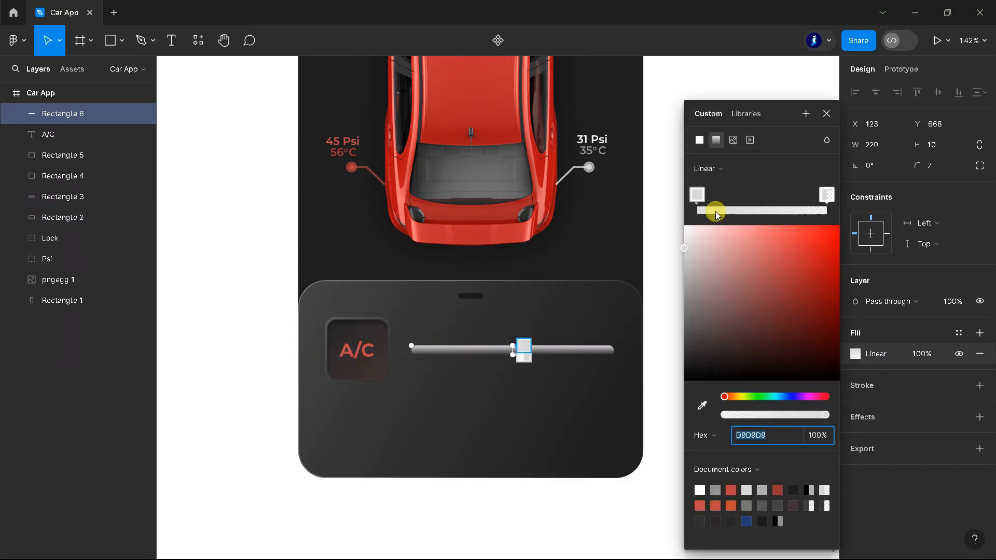
drag(514, 343, 403, 339)
drag(498, 356, 613, 351)
click(827, 195)
click(731, 491)
click(697, 194)
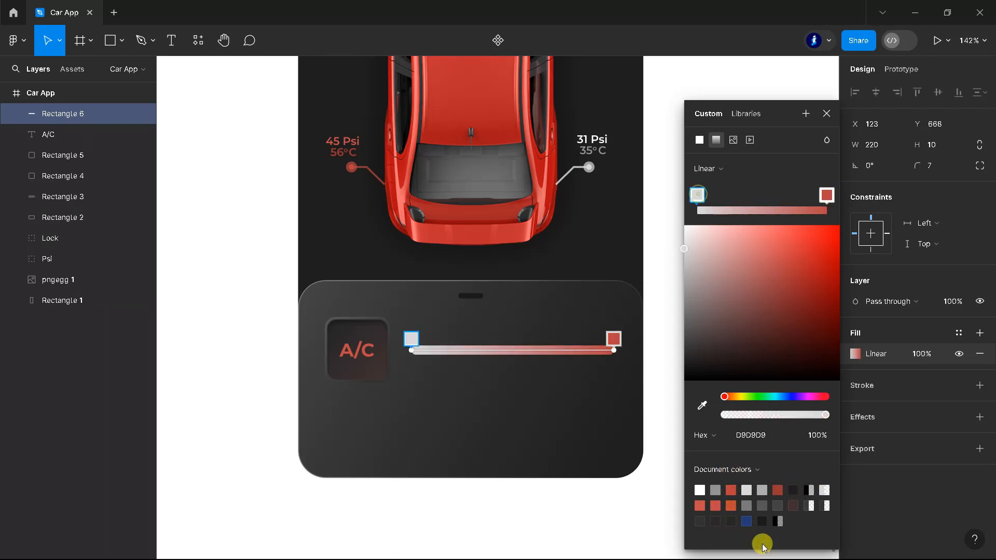
click(746, 521)
Step: Add a white FFFFFF stop in the middle of the bar's gradient and deepen the red end stop to 9D2E2D
click(762, 193)
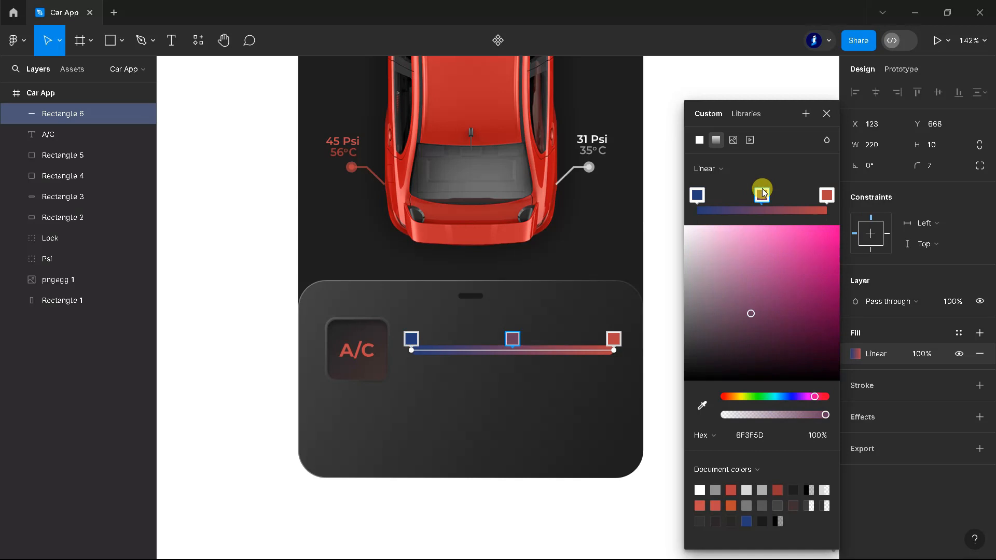
drag(689, 234, 675, 219)
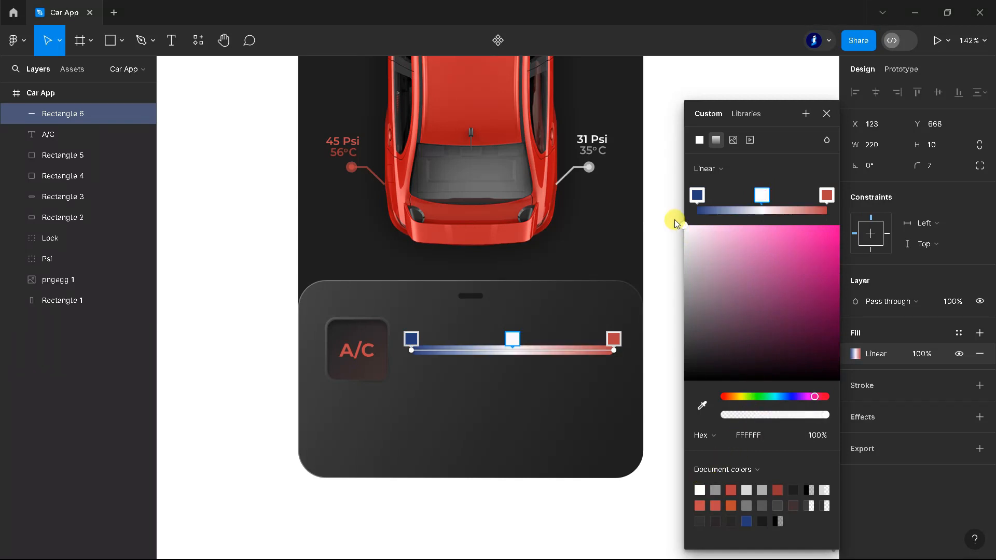
click(826, 196)
drag(794, 286, 794, 286)
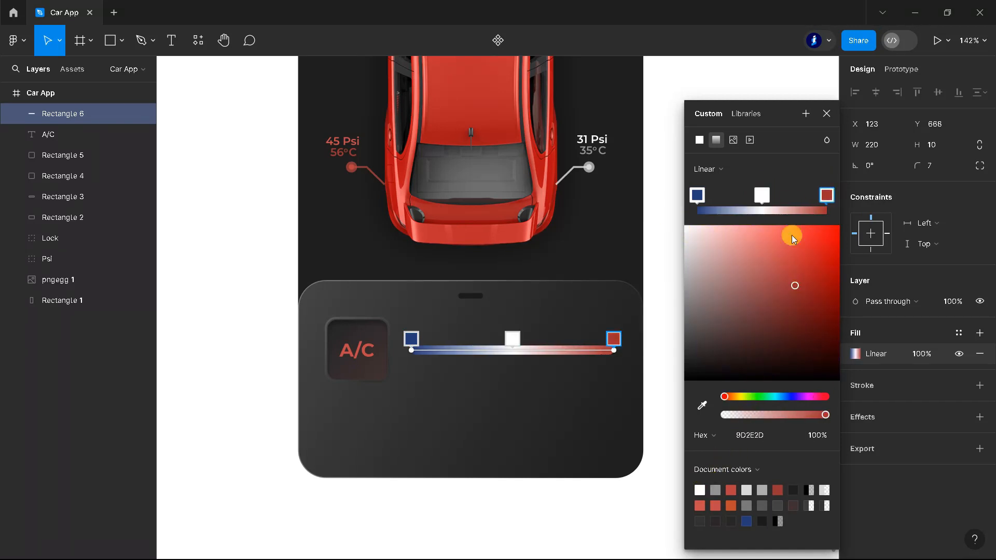
click(826, 113)
click(763, 246)
scroll(743, 239, down, 3)
scroll(742, 315, up, 1)
scroll(591, 342, up, 5)
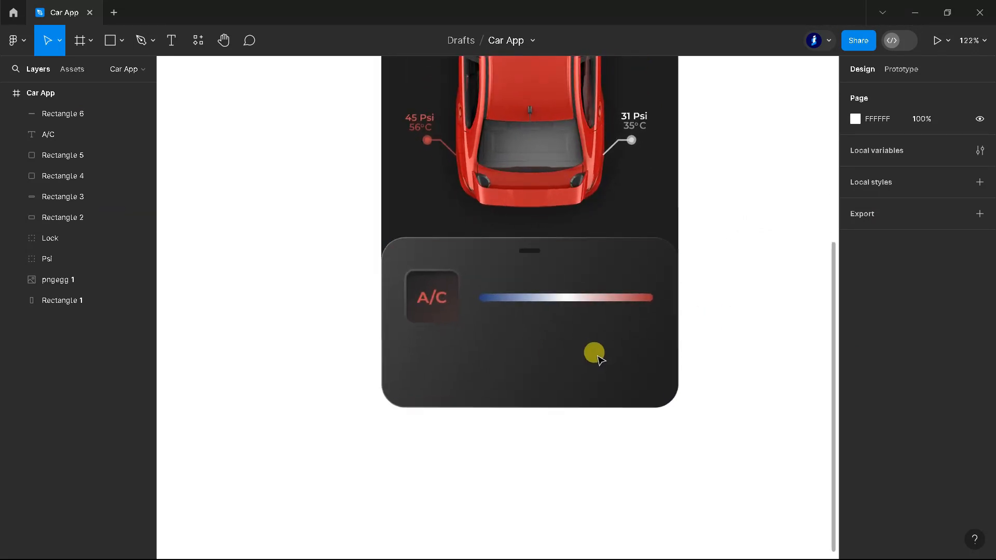
Step: Add a black inner shadow at 41% opacity to the gradient bar
click(593, 283)
click(980, 417)
click(905, 437)
click(921, 437)
click(855, 437)
drag(771, 511, 776, 514)
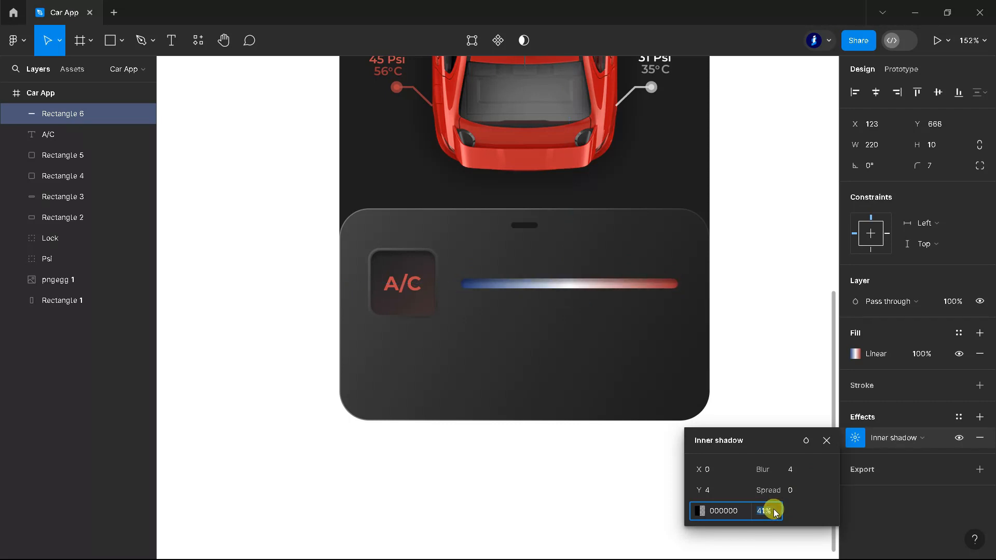
click(825, 441)
click(783, 426)
scroll(538, 362, up, 2)
scroll(696, 382, up, 3)
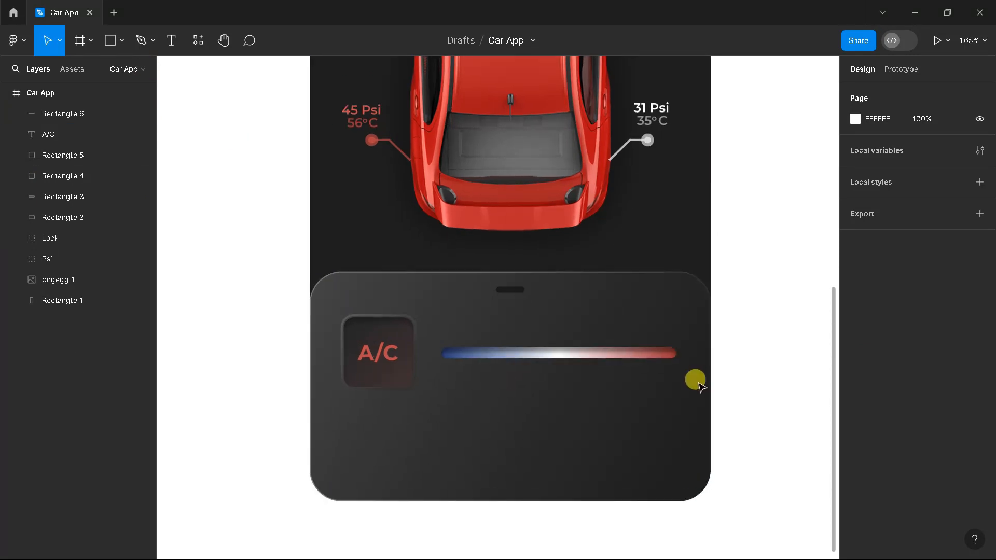
Step: Draw a short vertical white tick above the bar's blue end with rounded caps, length 10 and stroke weight 2
click(121, 41)
click(83, 86)
mouse_move(383, 310)
mouse_down()
mouse_move(387, 338)
mouse_move(385, 319)
mouse_up()
click(940, 426)
click(902, 527)
click(876, 426)
click(888, 527)
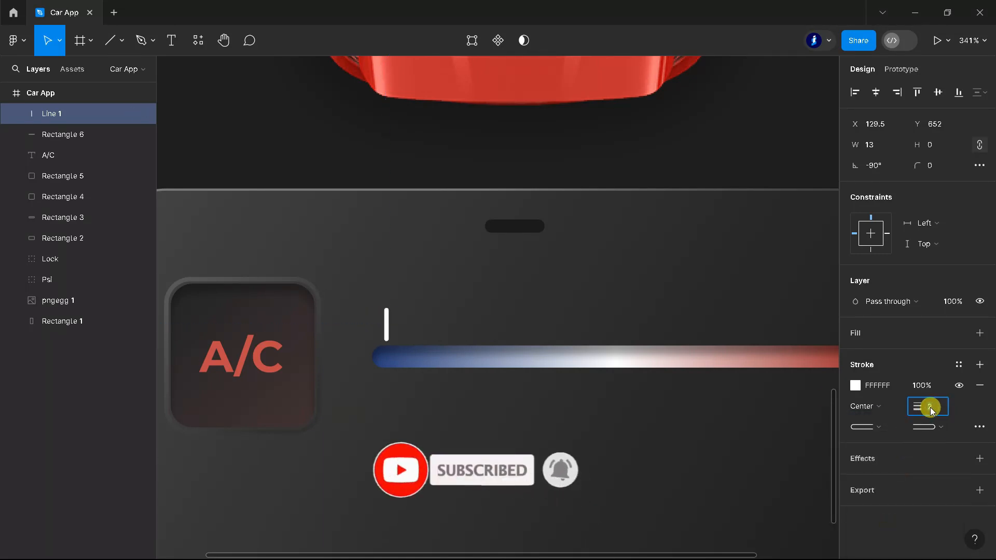
click(929, 407)
text(10)
key(Return)
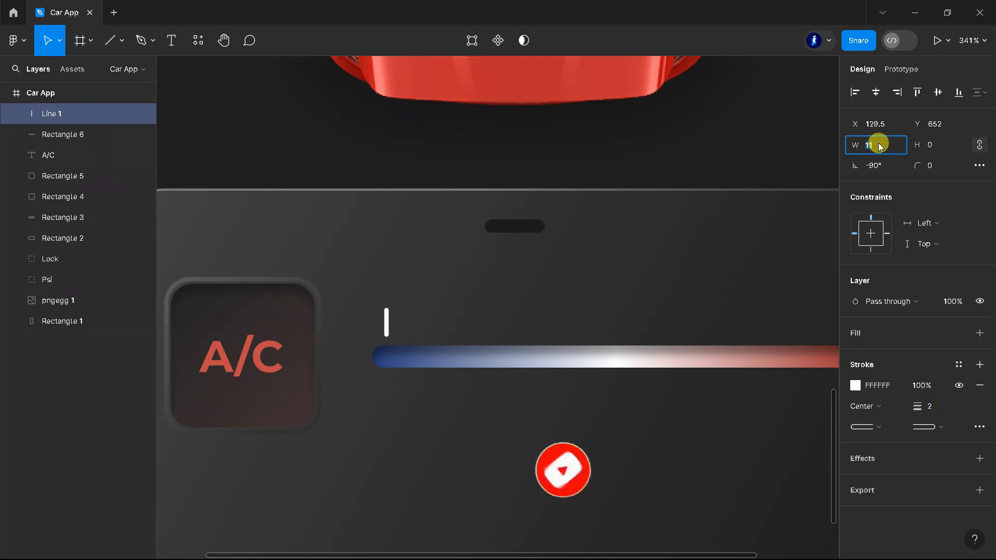
Step: Add the text 17O above the bar's blue end and format the O as superscript to act as a degree sign
scroll(361, 341, down, 1)
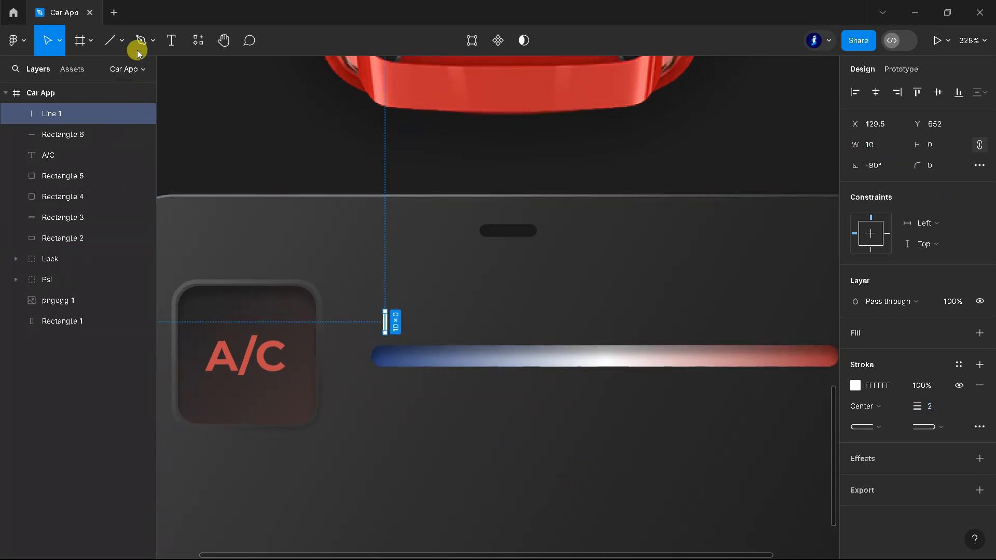
click(171, 40)
click(376, 280)
text(17)
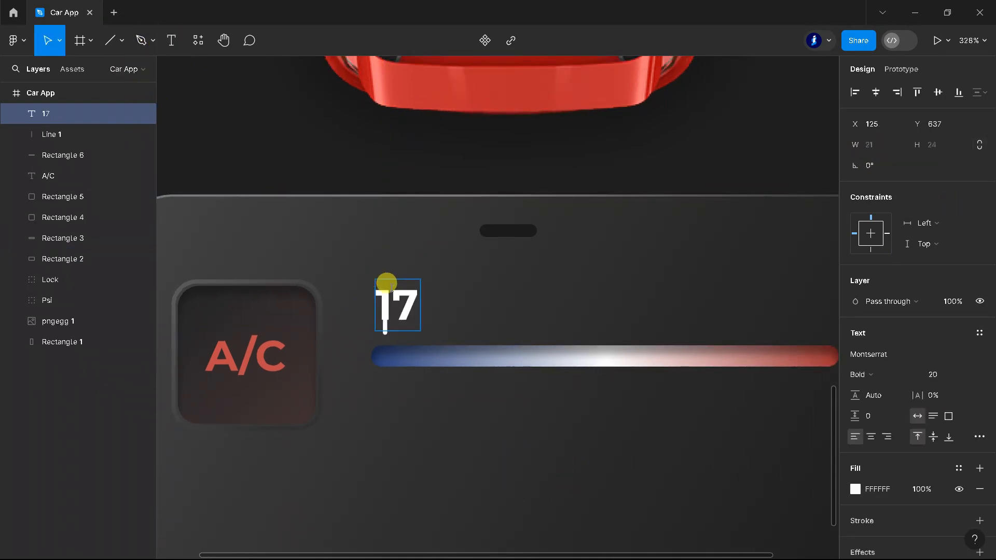
text(0)
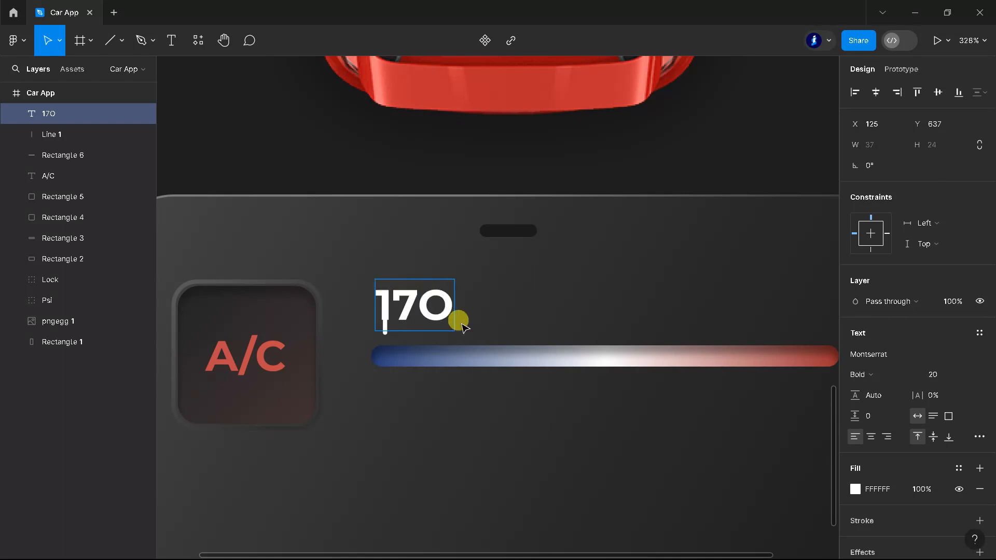
key(shift+Left)
click(979, 437)
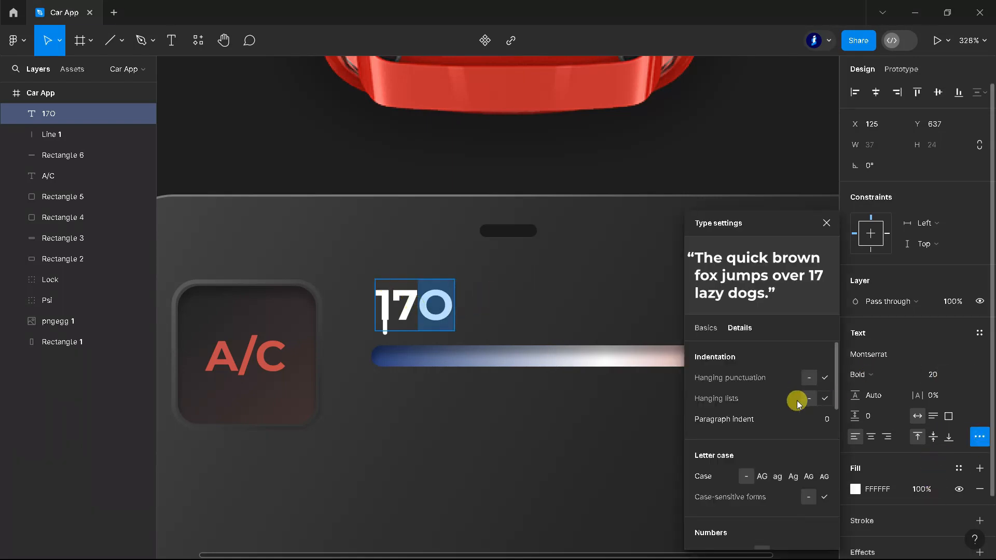
scroll(793, 400, down, 3)
click(823, 509)
click(447, 291)
drag(449, 293, 416, 278)
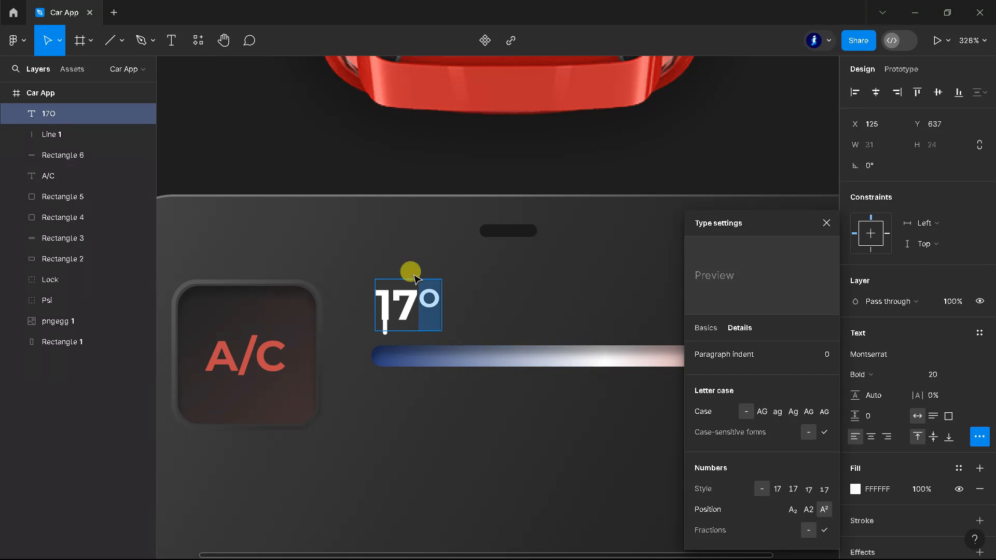
Step: Set the 17° text to size 12 and Medium weight, and place it just above the tick at X 123, Y 634
double_click(375, 294)
click(965, 374)
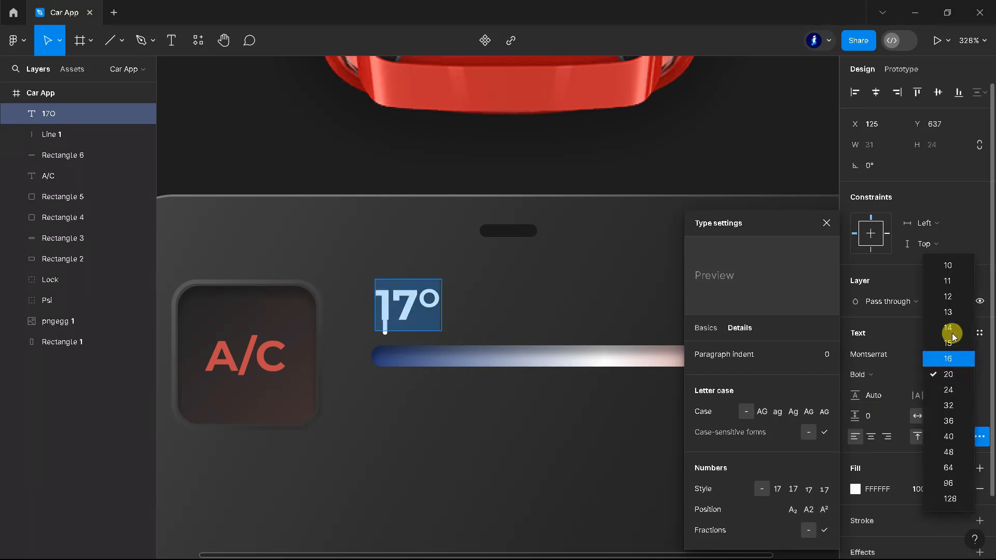
click(950, 297)
key(Escape)
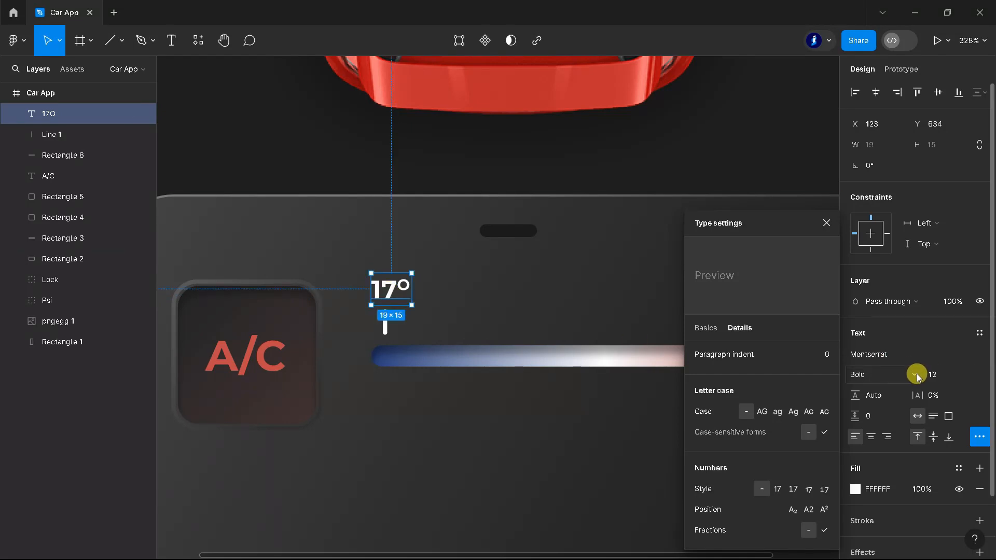
click(911, 374)
click(887, 314)
click(900, 374)
click(884, 329)
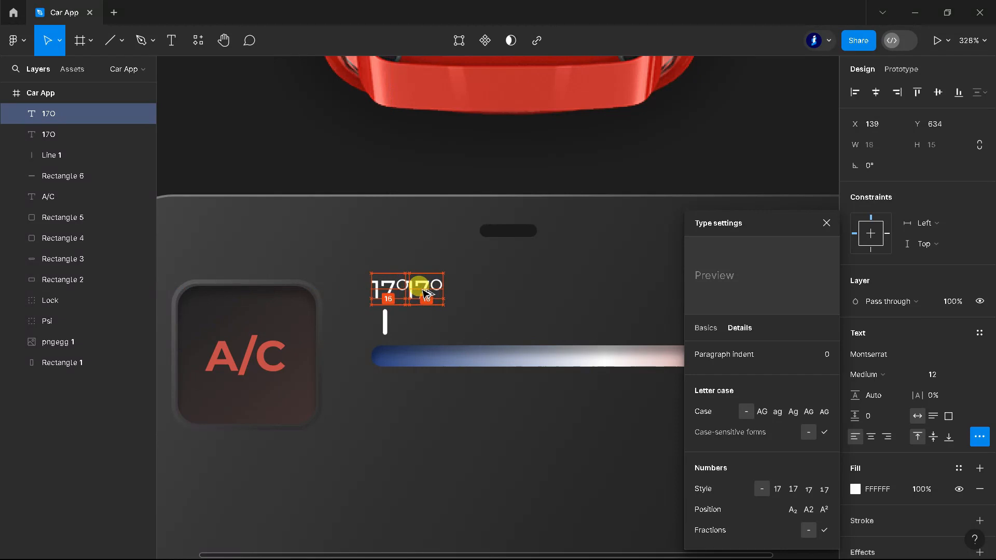
Step: Add a matching letter C directly after the degree sign of the 17° label
click(171, 40)
click(418, 277)
key(Escape)
drag(427, 291, 414, 293)
Step: Duplicate the 17°C label together with its tick and place the copy above the bar's red end
shift+click(49, 115)
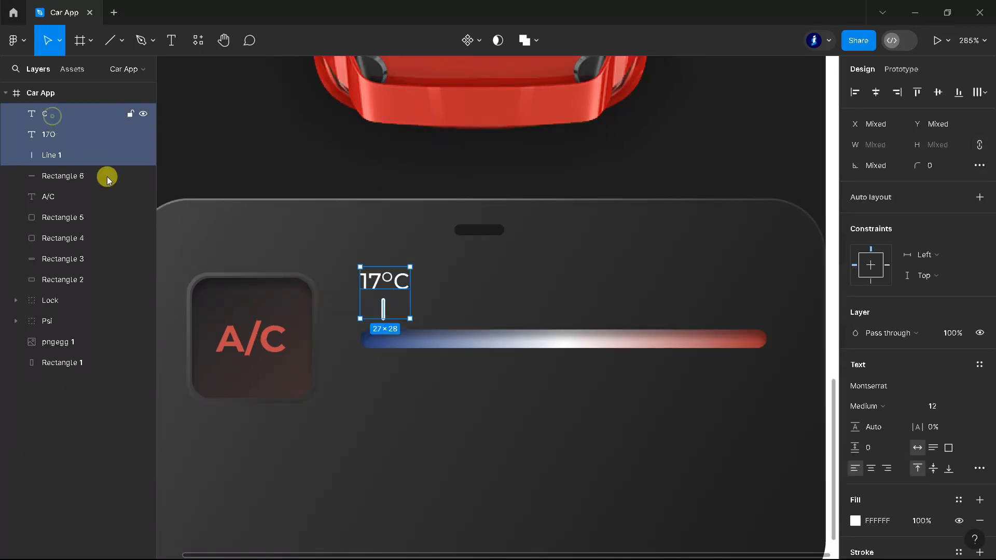
scroll(518, 299, down, 1)
drag(711, 294, 719, 294)
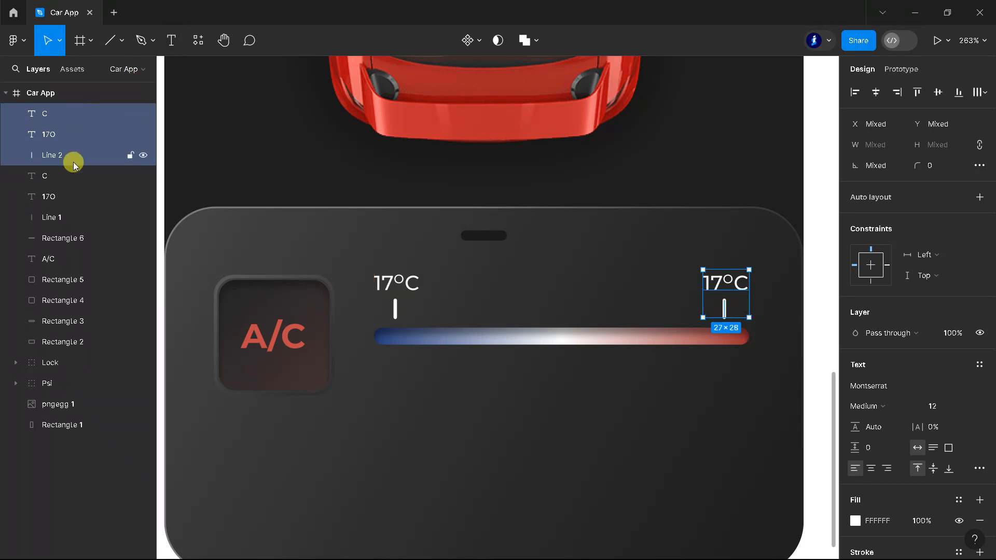
Step: Group the copied temperature label with its tick, and group the original label with its own tick
key(ctrl+g)
click(48, 134)
shift+click(66, 176)
key(ctrl+g)
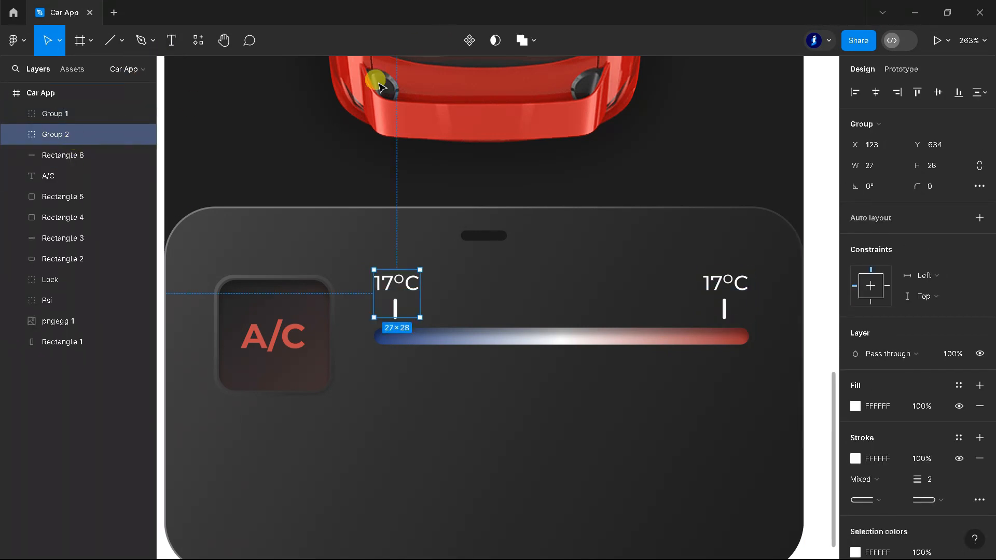
Step: Change the number of the temperature label above the red end to 34, keeping it snug against the C
key(t)
scroll(716, 275, up, 3)
drag(721, 280, 689, 274)
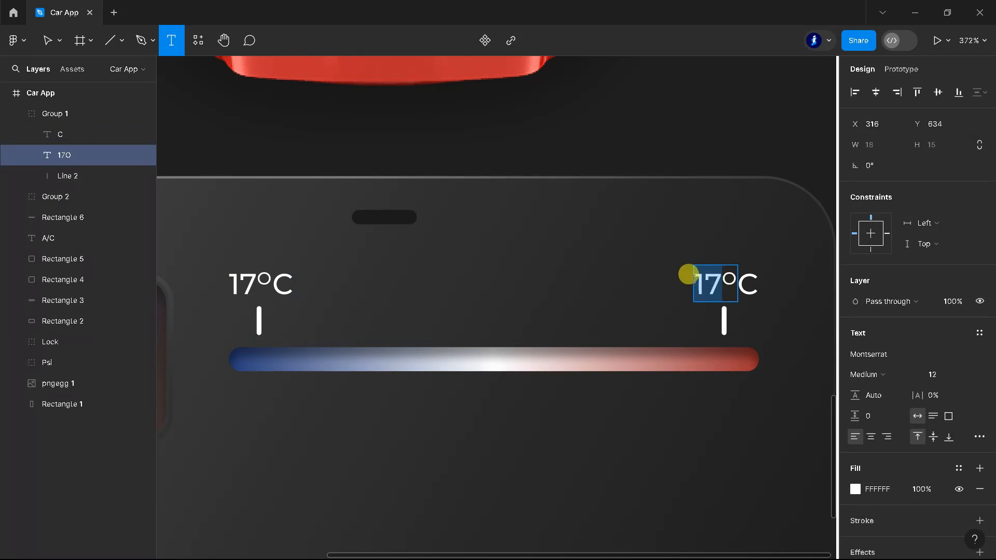
text(34)
click(47, 40)
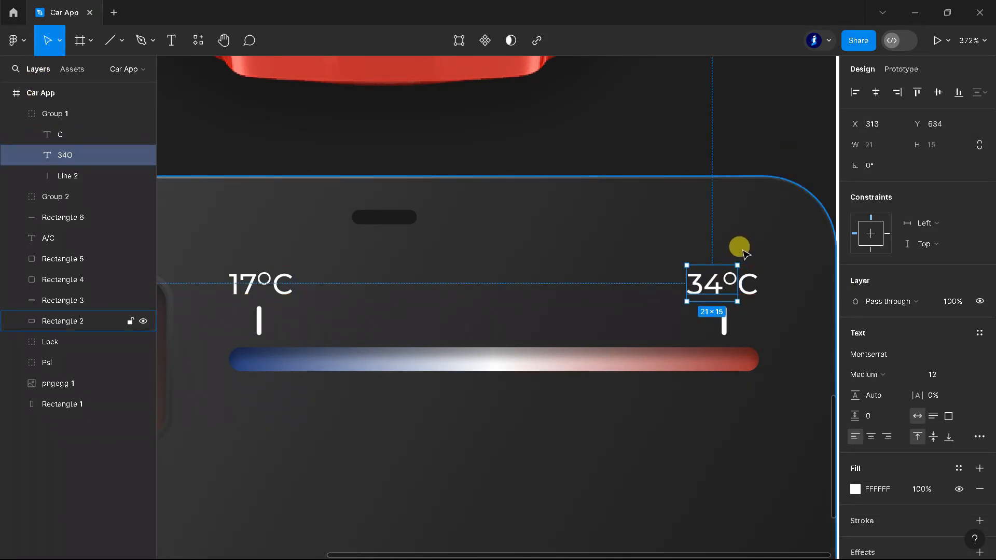
scroll(640, 236, down, 5)
click(783, 241)
scroll(685, 276, down, 2)
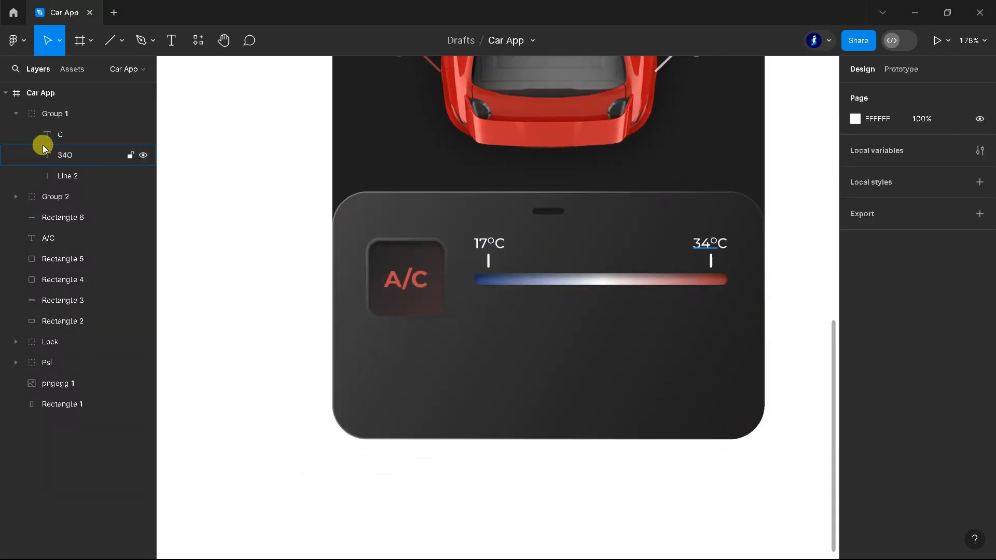
click(16, 114)
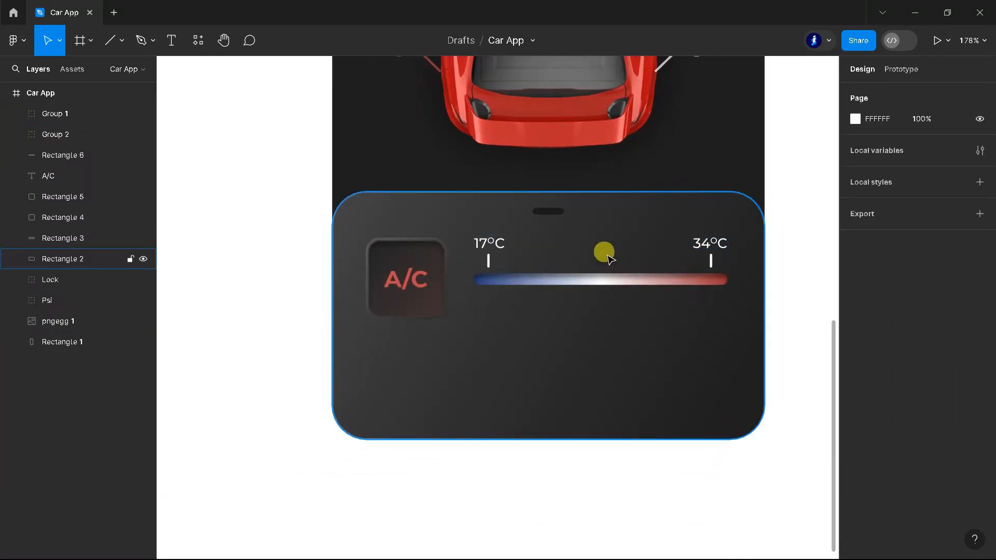
Step: Duplicate the tick under 34°C toward the bar's middle, shorten the copy to 5 and lower it to Y 657
click(16, 114)
click(67, 176)
scroll(718, 262, up, 5)
mouse_move(718, 261)
mouse_down()
mouse_move(414, 260)
mouse_move(420, 265)
mouse_up()
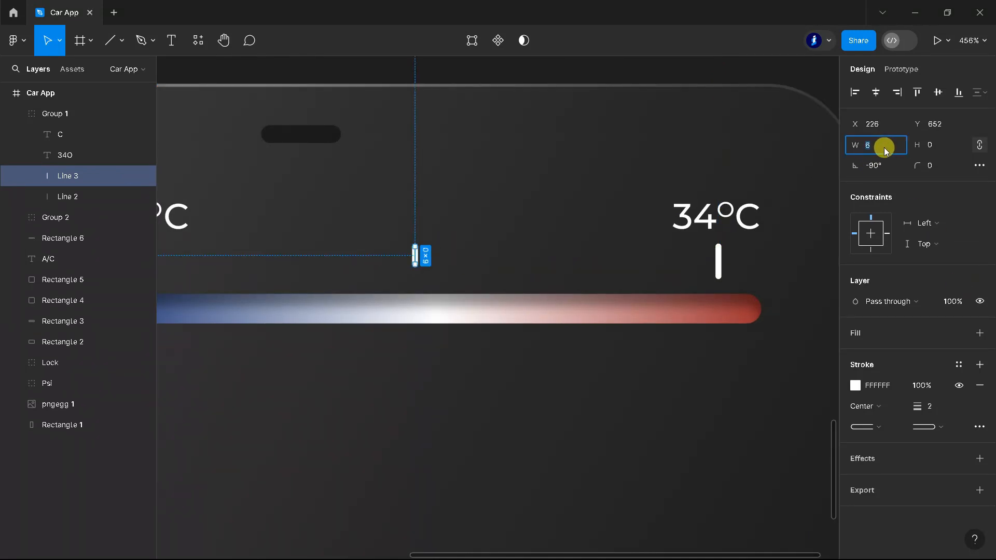
text(5)
mouse_move(409, 251)
mouse_down()
mouse_move(395, 260)
mouse_move(406, 272)
mouse_up()
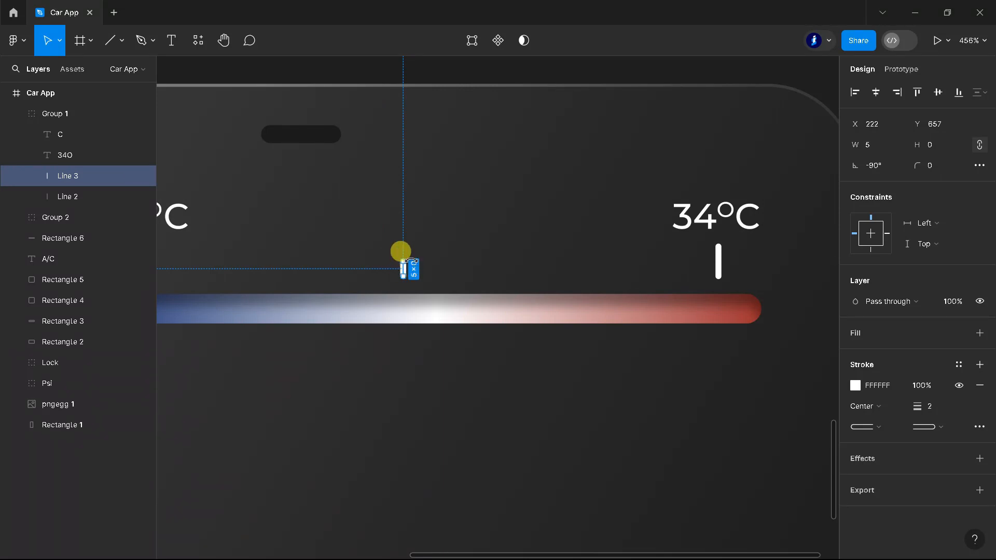
Step: Move the short tick to X 233, above the white centre of the gradient bar
scroll(425, 231, down, 3)
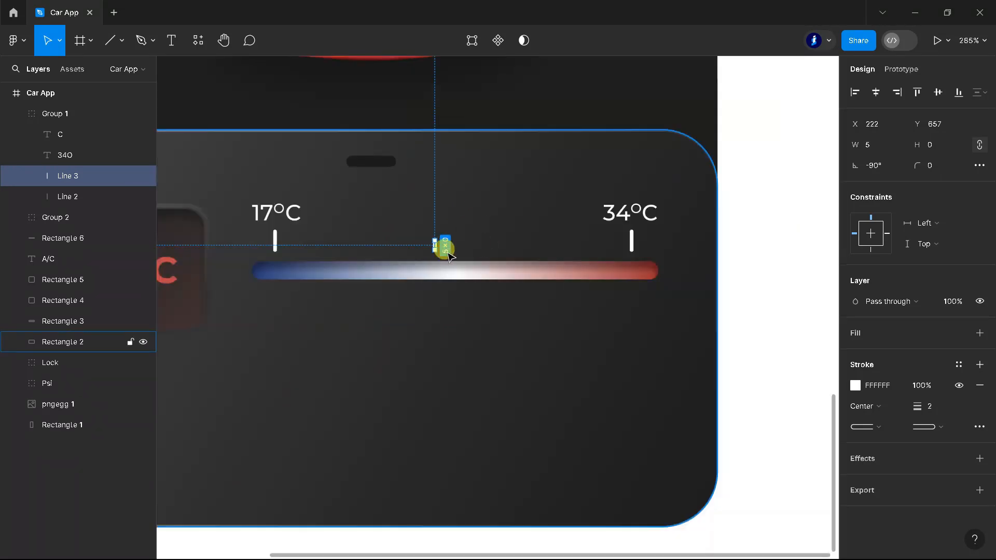
drag(437, 242, 455, 247)
scroll(449, 241, up, 2)
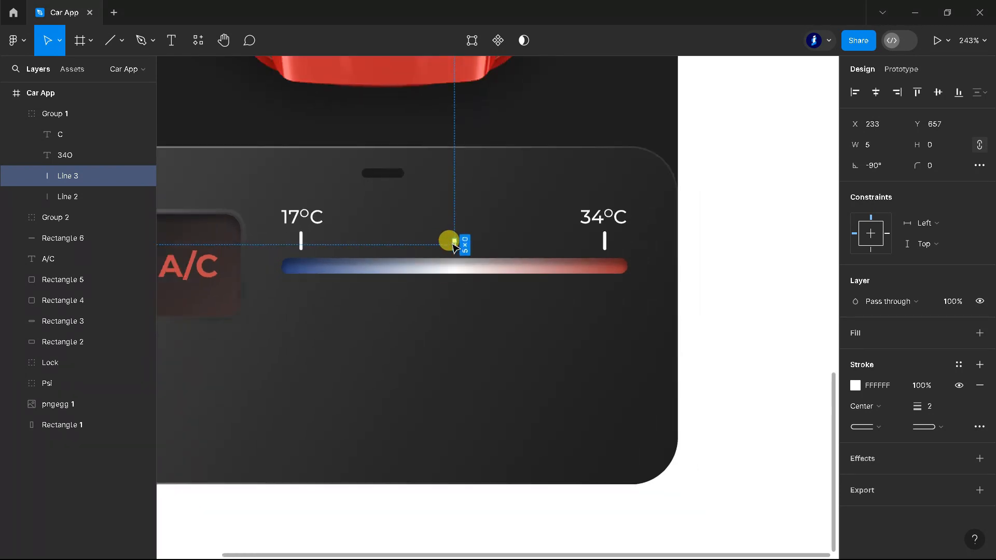
scroll(584, 236, down, 2)
click(754, 233)
scroll(752, 234, down, 3)
drag(754, 234, 753, 257)
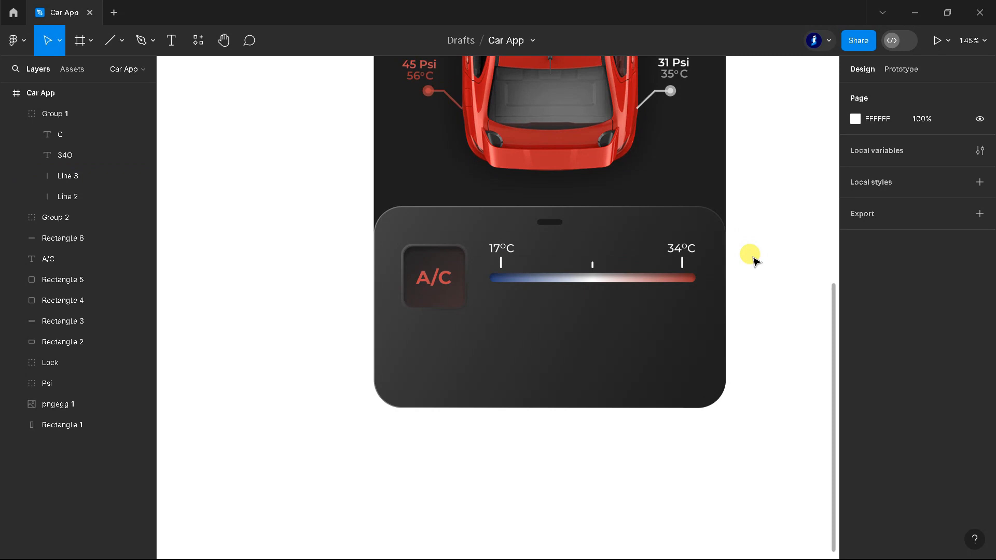
Step: Lower both temperature label groups and the gradient bar together so the labels start at Y 645
click(16, 113)
click(45, 133)
shift+click(45, 115)
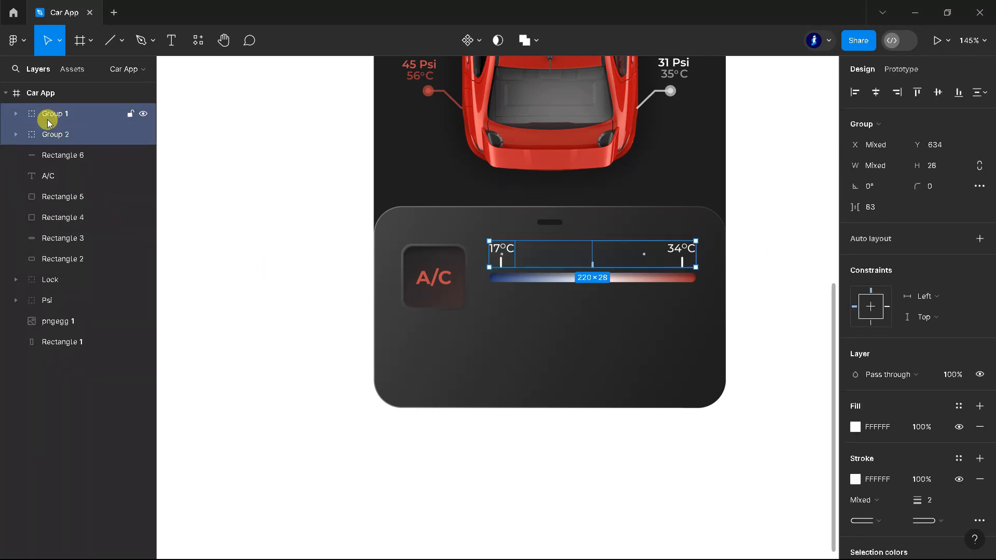
shift+click(53, 155)
key(shift+Down)
key(shift+Down)
key(Up)
key(Up)
key(Up)
key(Up)
key(Up)
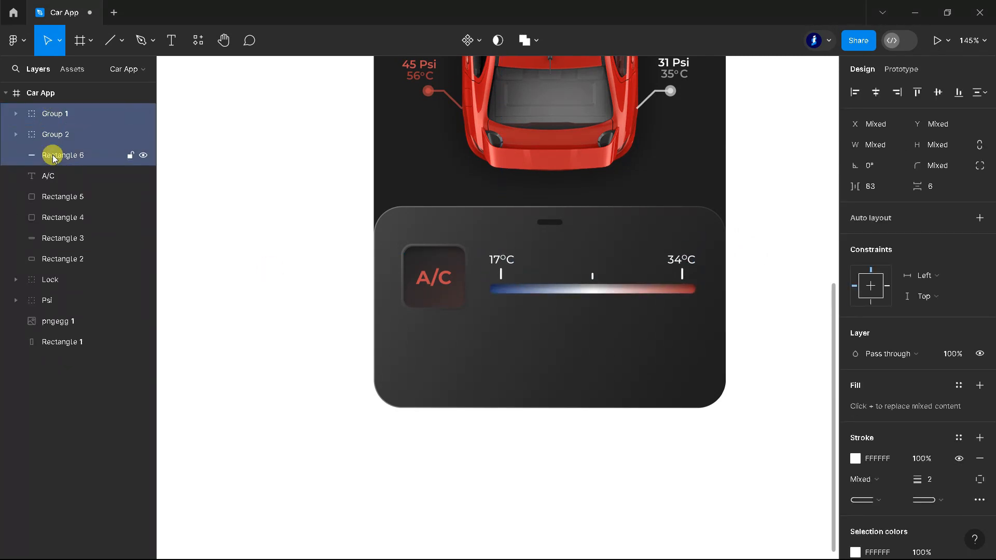
Step: Draw a 13 × 32 rectangle across the gradient bar at X 210, Y 667 as a slider handle and set its corner radius to 14
click(122, 40)
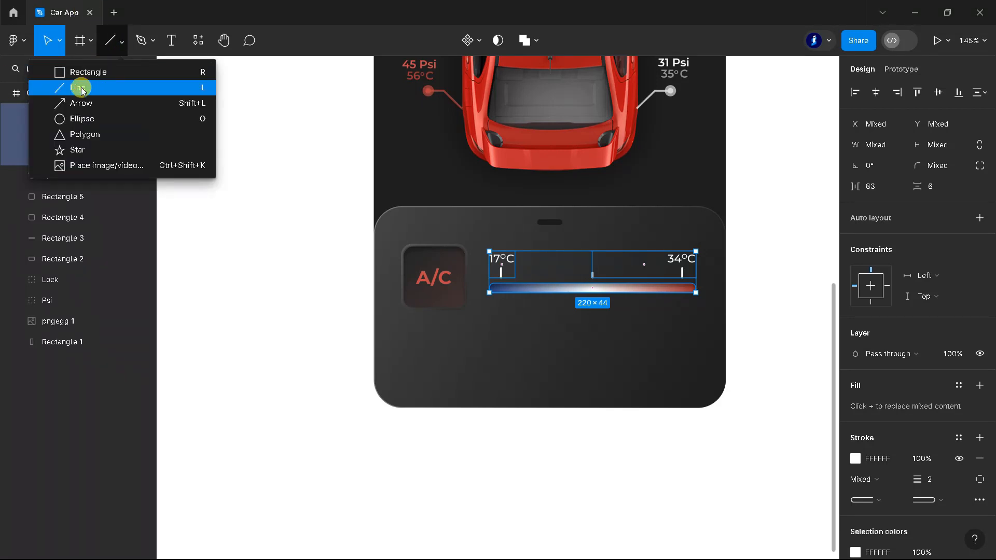
click(89, 69)
scroll(569, 266, up, 5)
drag(555, 257, 587, 334)
scroll(589, 267, up, 3)
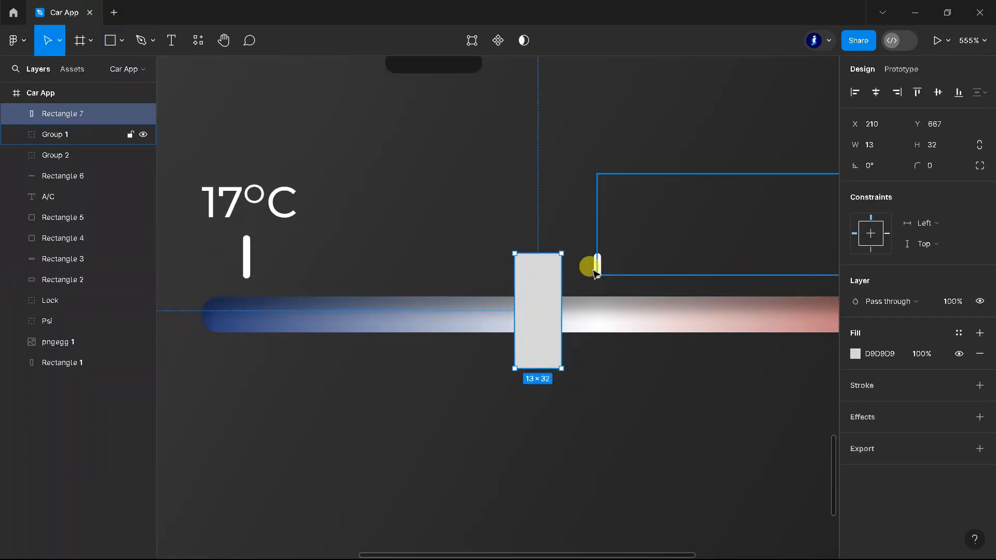
text(14)
key(Return)
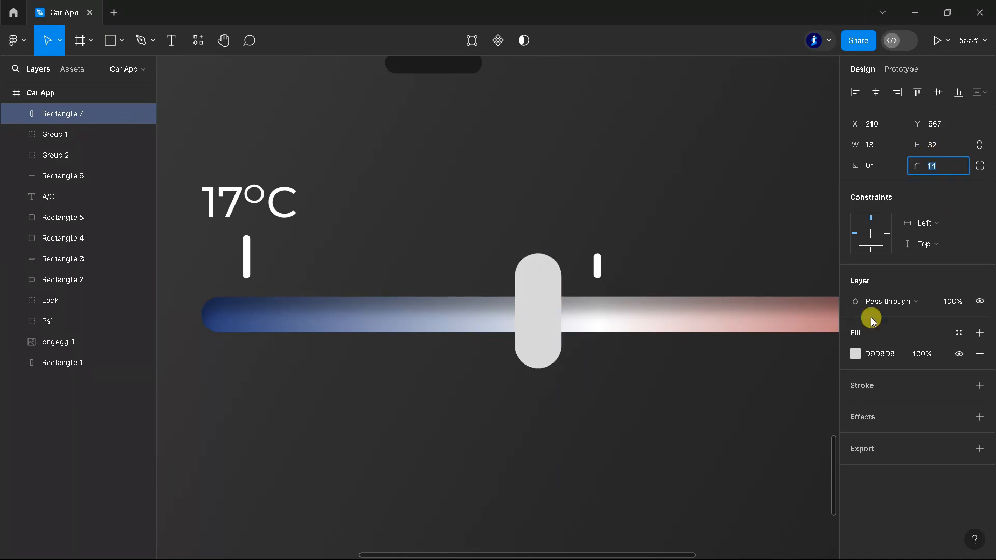
Step: Fill the slider handle with dark grey 373737 and add a drop shadow to it
click(855, 353)
drag(718, 310, 682, 349)
click(826, 186)
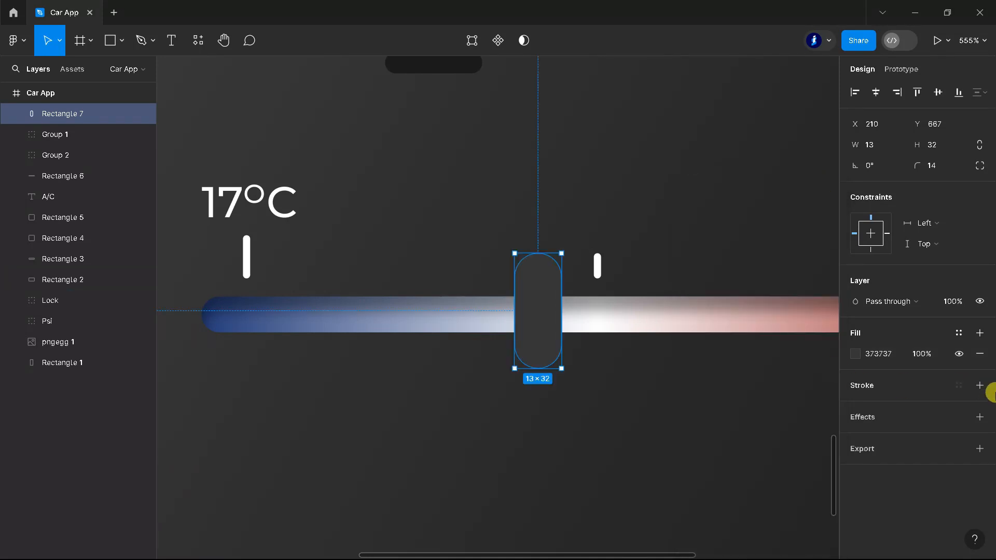
click(980, 414)
click(933, 438)
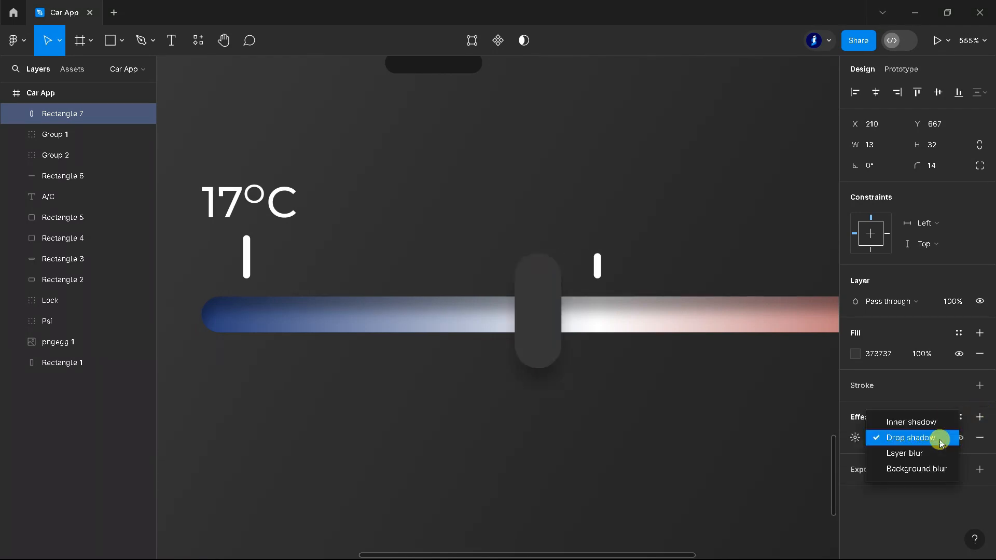
click(934, 437)
click(855, 437)
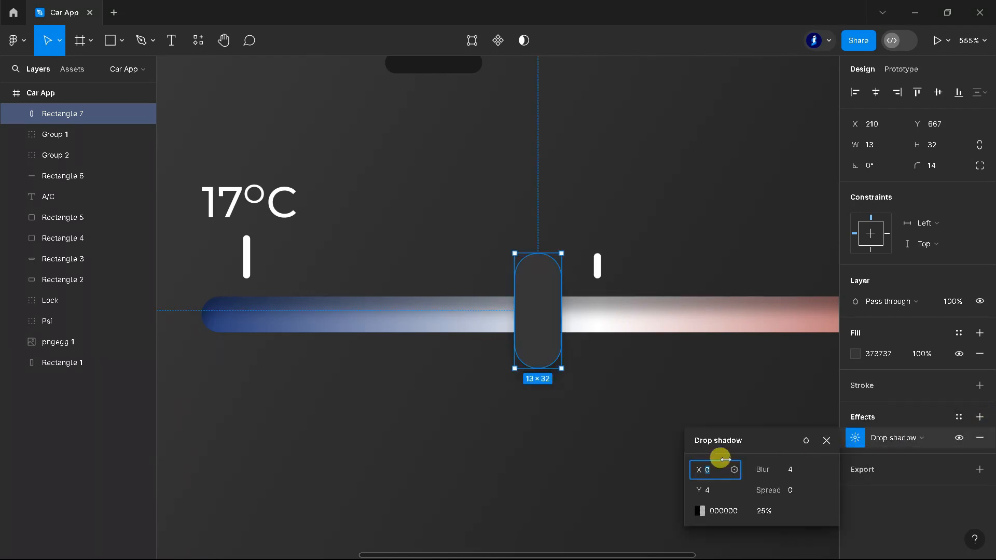
Step: Set the slider handle's drop shadow to X 1, Y 2 and blur 1
click(801, 473)
key(Down)
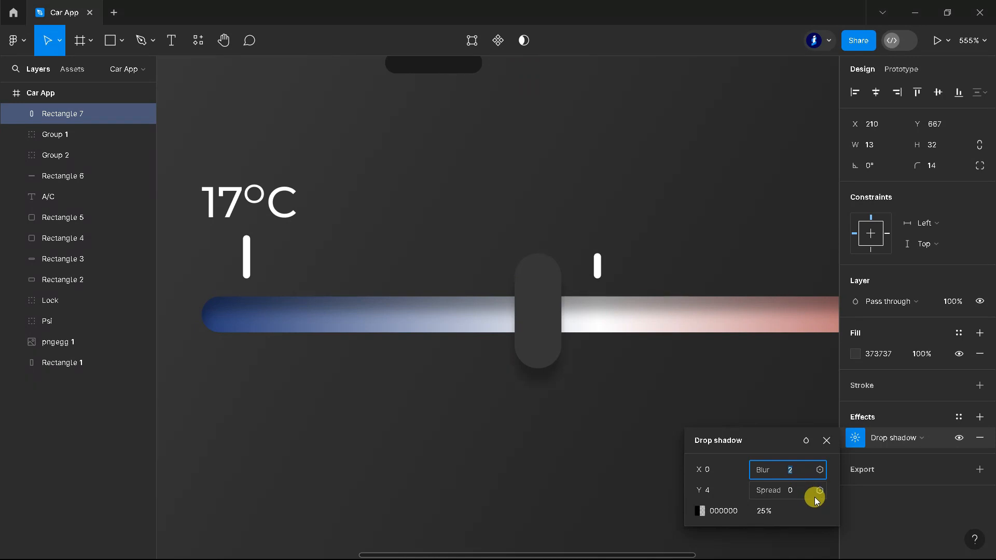
click(711, 490)
key(Down)
click(714, 471)
key(Up)
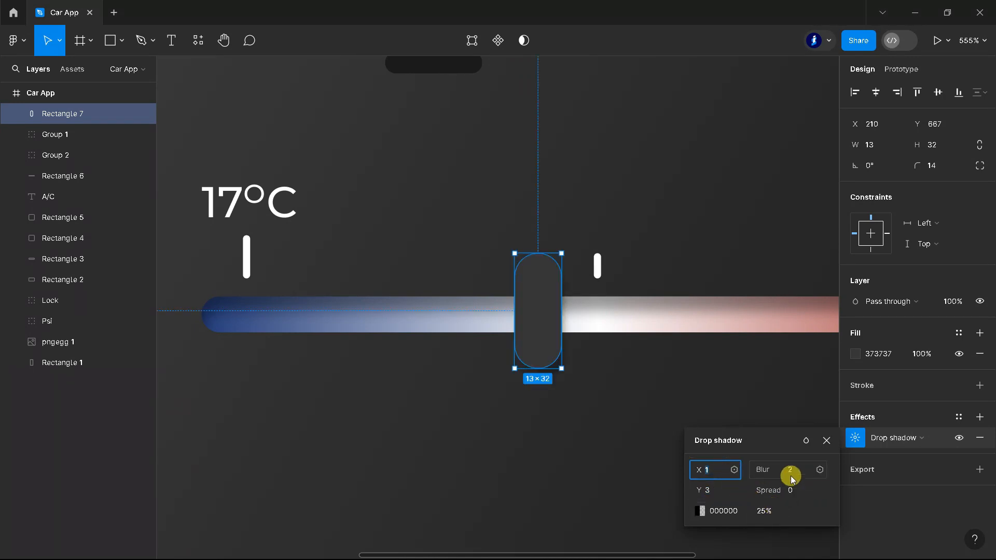
click(789, 473)
key(Down)
click(720, 493)
key(Down)
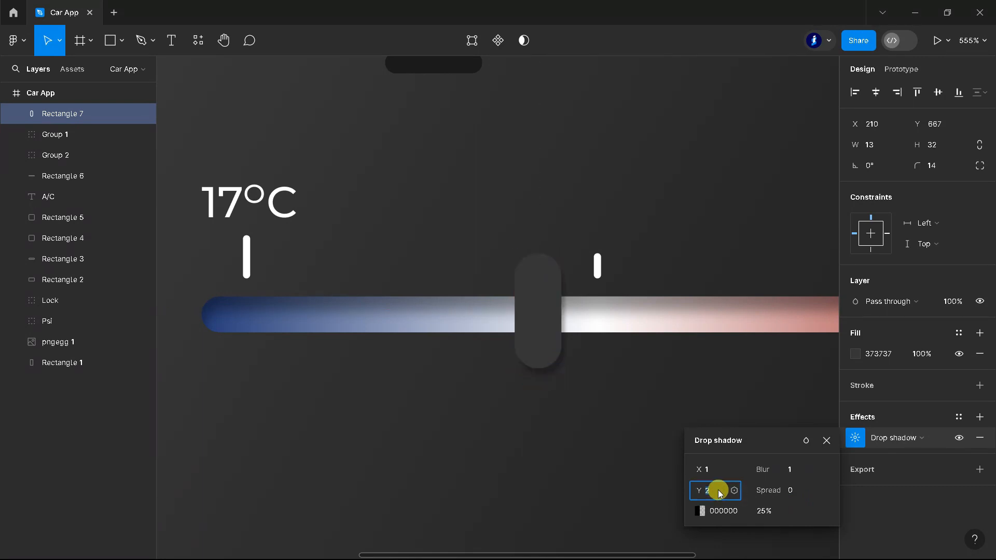
click(827, 440)
click(591, 355)
scroll(607, 364, down, 2)
scroll(617, 312, up, 1)
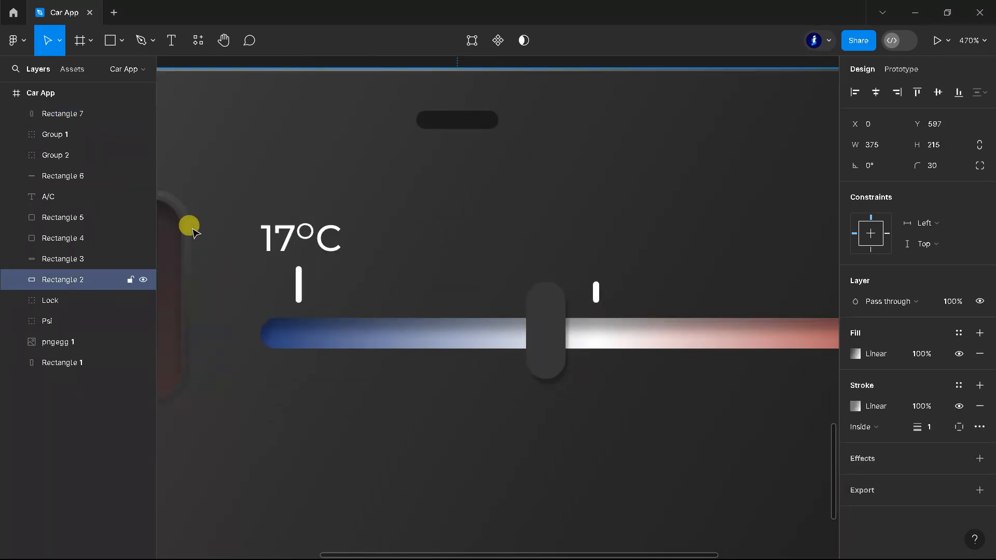
Step: Create two 2 × 6 grip bars, 2 apart, in the middle of the slider handle and round their corners to 4
click(112, 41)
scroll(557, 322, up, 2)
drag(523, 316, 520, 338)
scroll(549, 338, up, 2)
shift+click(31, 135)
scroll(521, 337, down, 5)
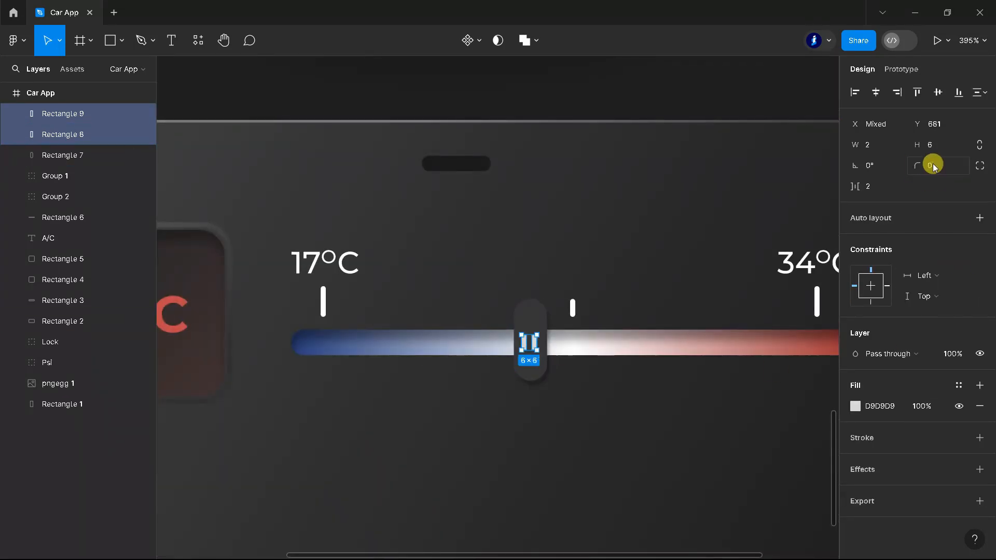
text(4)
key(Return)
scroll(529, 352, up, 3)
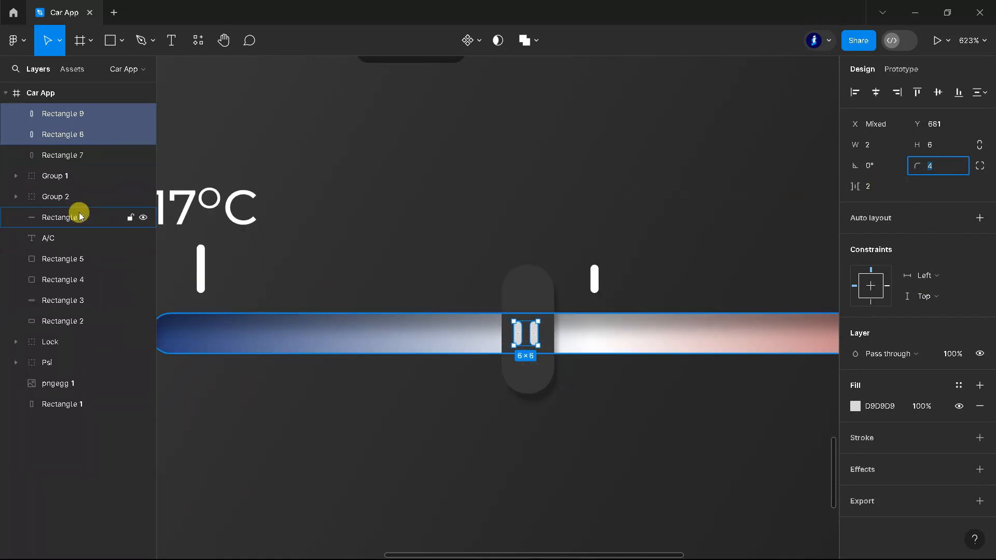
Step: Narrow both grip bars to a width of 1.5 and fill them with grey 5C5C5C
click(867, 145)
text(1.5)
key(Return)
scroll(324, 77, down, 1)
click(855, 407)
mouse_move(683, 252)
mouse_down()
mouse_move(683, 376)
mouse_move(681, 326)
mouse_up()
Step: Add a drop shadow to both grip bars with X 1, Y 1 and blur 0
click(986, 469)
click(856, 491)
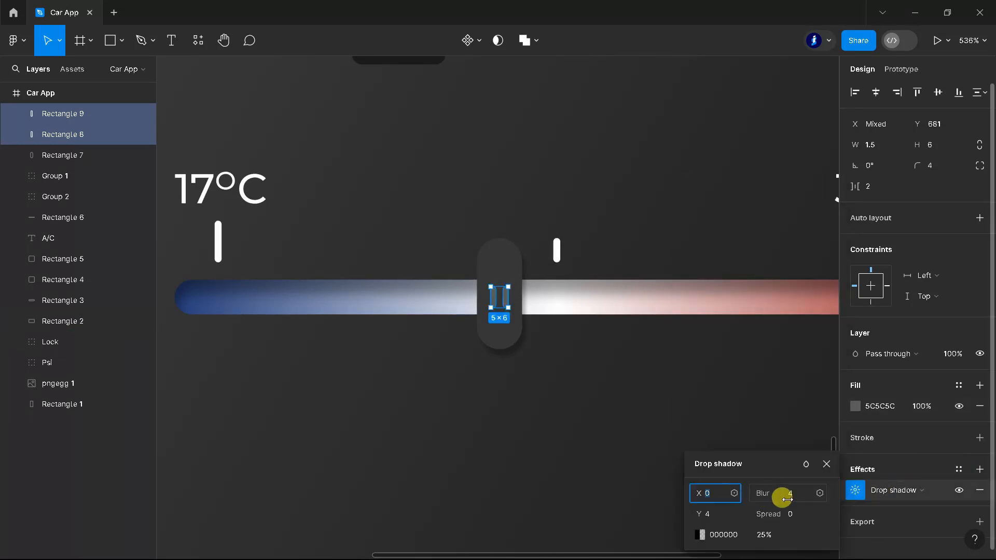
text(1)
key(Return)
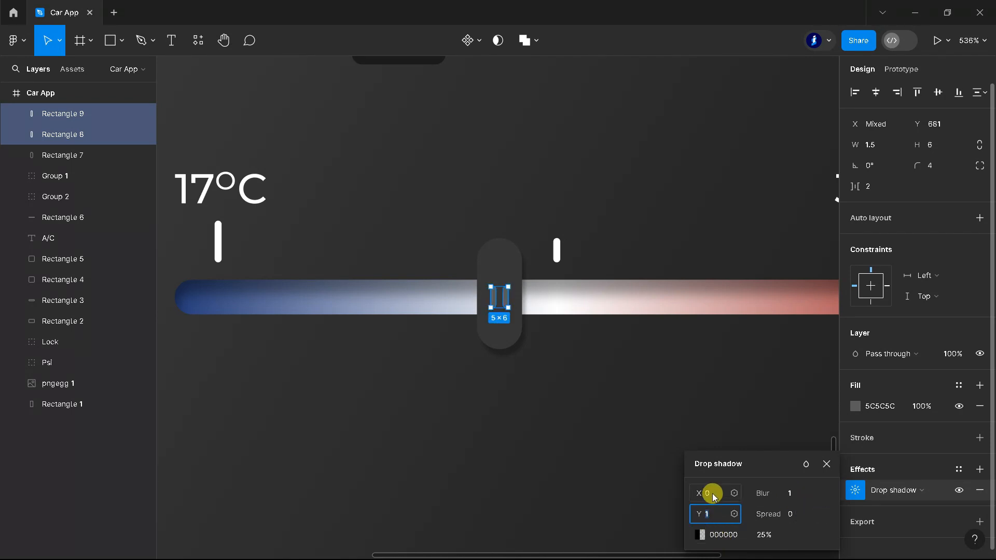
drag(795, 499, 792, 497)
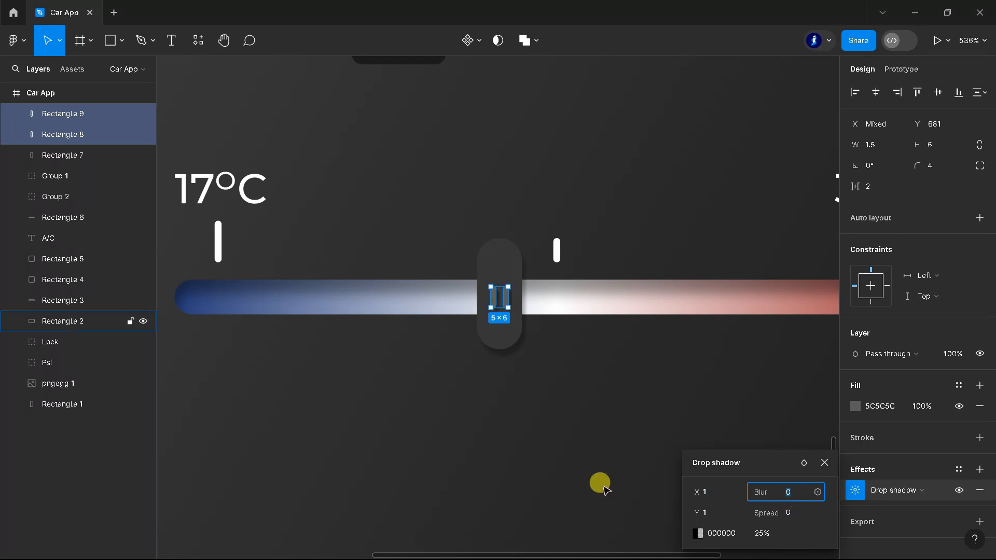
click(602, 480)
scroll(596, 436, down, 3)
scroll(590, 439, down, 2)
scroll(594, 534, down, 2)
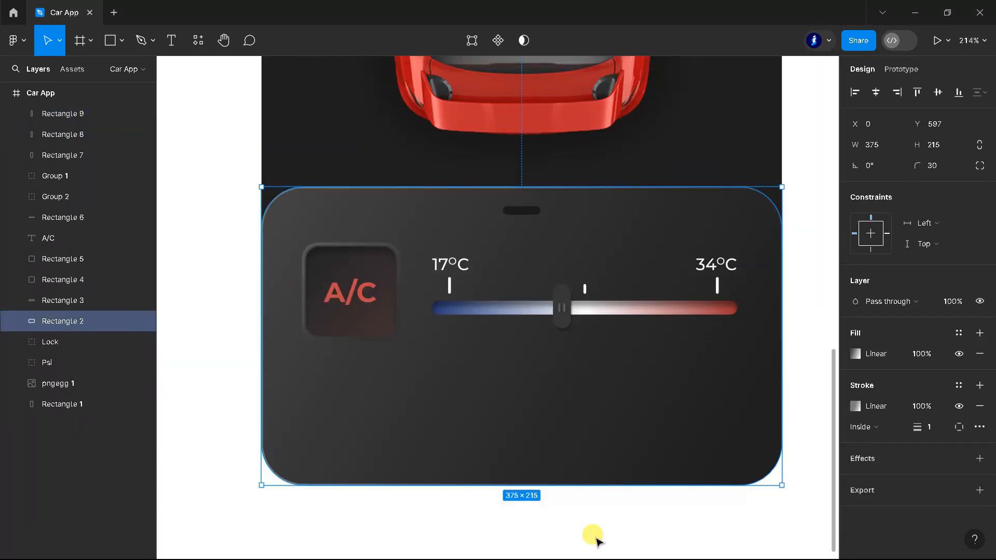
click(600, 520)
scroll(602, 521, down, 2)
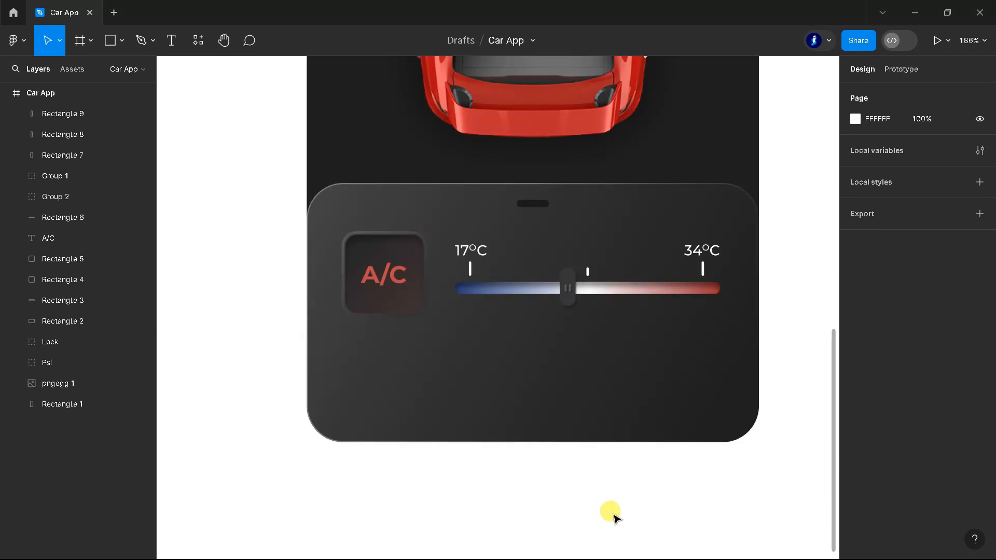
Step: Group the A/C text with its two button rectangles and name the group A/C
click(49, 279)
shift+click(49, 238)
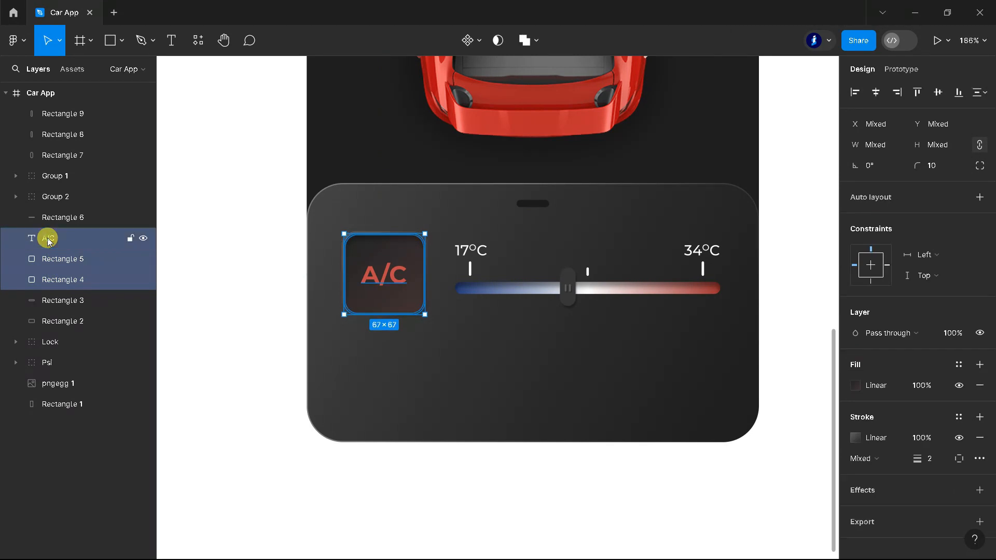
key(ctrl+g)
click(16, 238)
click(65, 259)
click(56, 238)
click(16, 238)
click(49, 277)
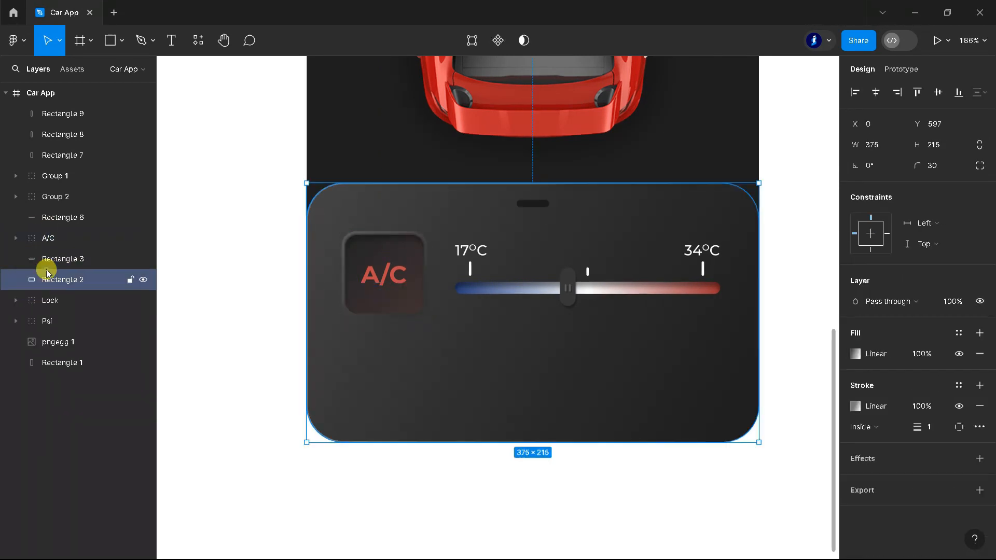
Step: Group the slider handle, grip bars, temperature labels and gradient bar, and name the group C
click(50, 200)
shift+click(51, 155)
shift+click(52, 113)
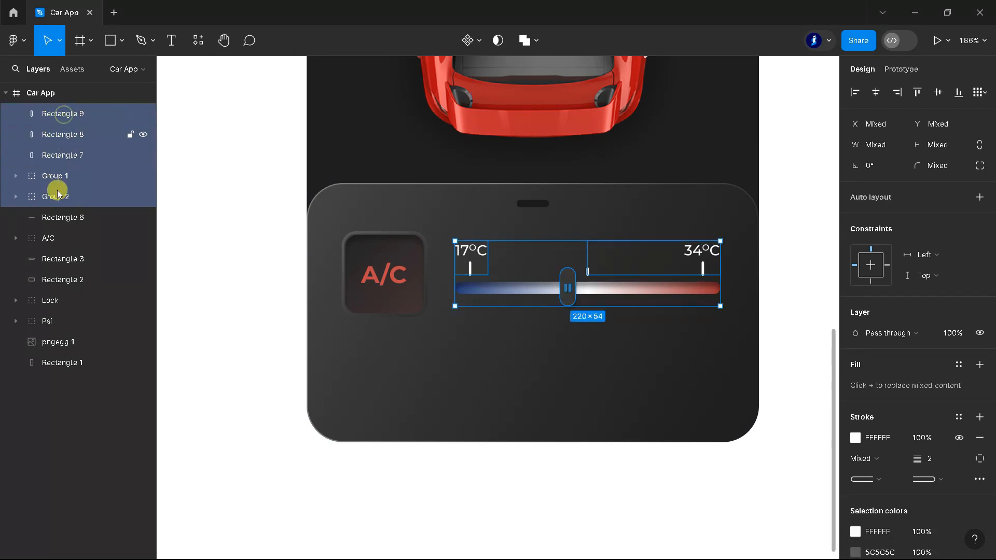
shift+click(52, 218)
key(ctrl+g)
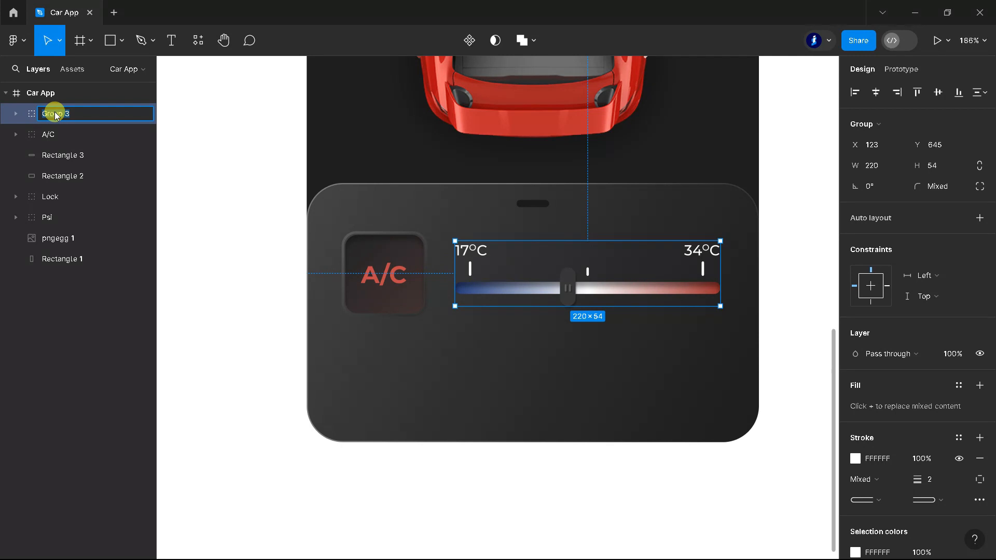
click(193, 163)
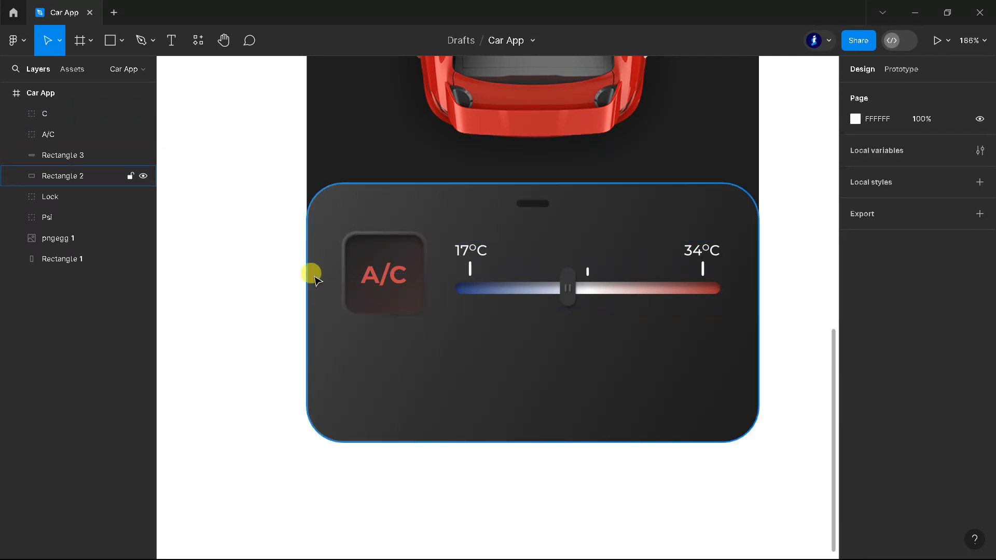
Step: Duplicate the A/C button directly below the original and place another copy beside it at X 112, Y 726
click(350, 275)
alt+drag(382, 273, 389, 370)
key(ctrl+z)
alt+drag(380, 256, 472, 363)
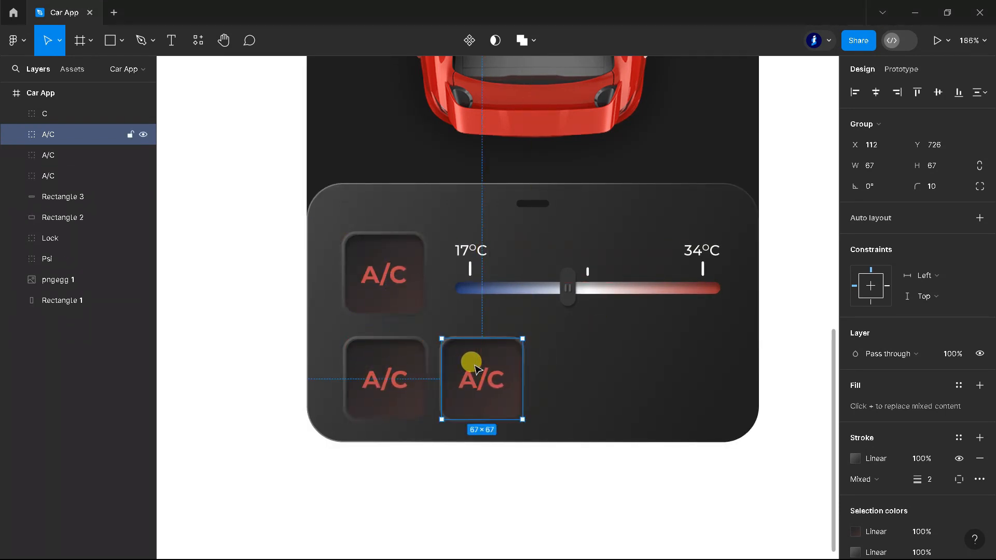
Step: Duplicate the two lower buttons to complete a row of four and distribute the row with equal horizontal spacing
shift+click(57, 154)
alt+drag(378, 345, 582, 347)
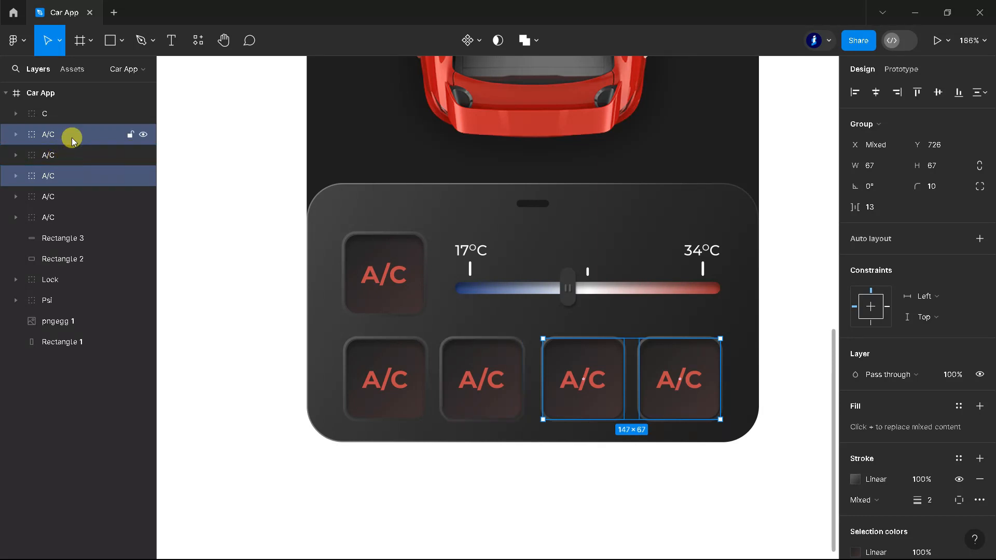
shift+click(60, 197)
click(980, 92)
click(892, 140)
click(978, 92)
click(882, 150)
click(805, 341)
Step: Place the four lower button groups above the temperature scale group C in the layer order
click(45, 196)
shift+click(45, 137)
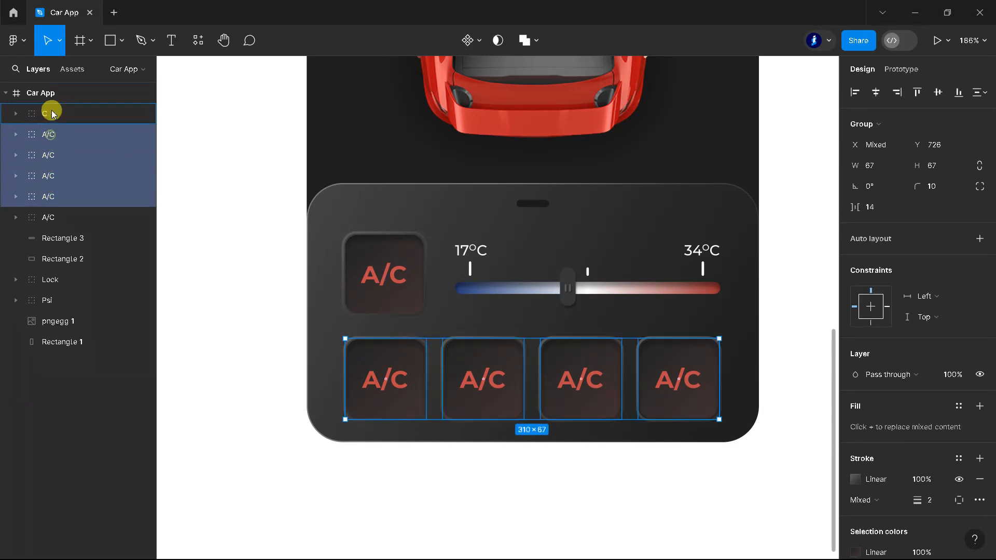
drag(51, 113, 54, 104)
click(238, 254)
scroll(623, 449, down, 1)
scroll(400, 431, up, 1)
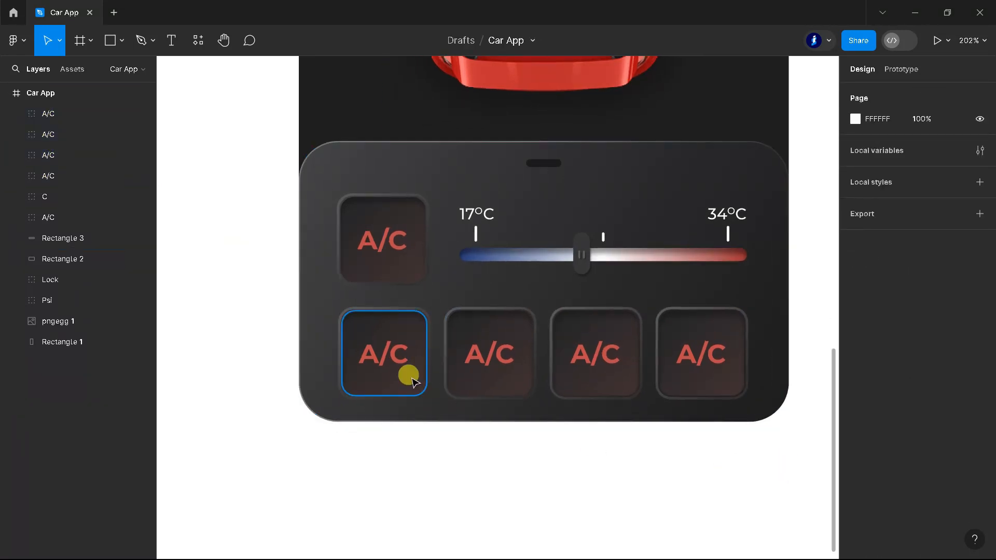
Step: Change the reddish gradient stop of the first lower button's base to 302F2F and remove the base's inner shadow
double_click(415, 382)
click(854, 356)
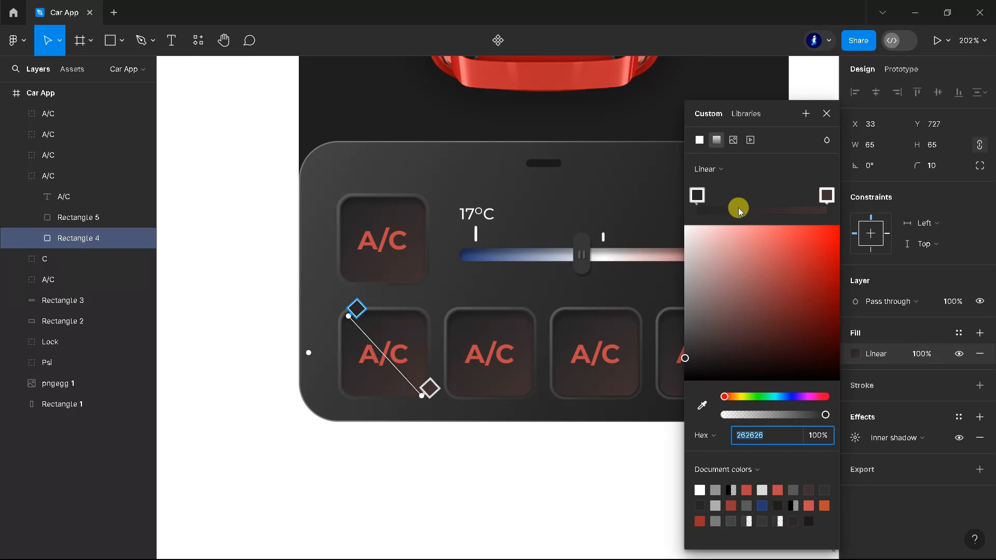
drag(723, 357, 690, 359)
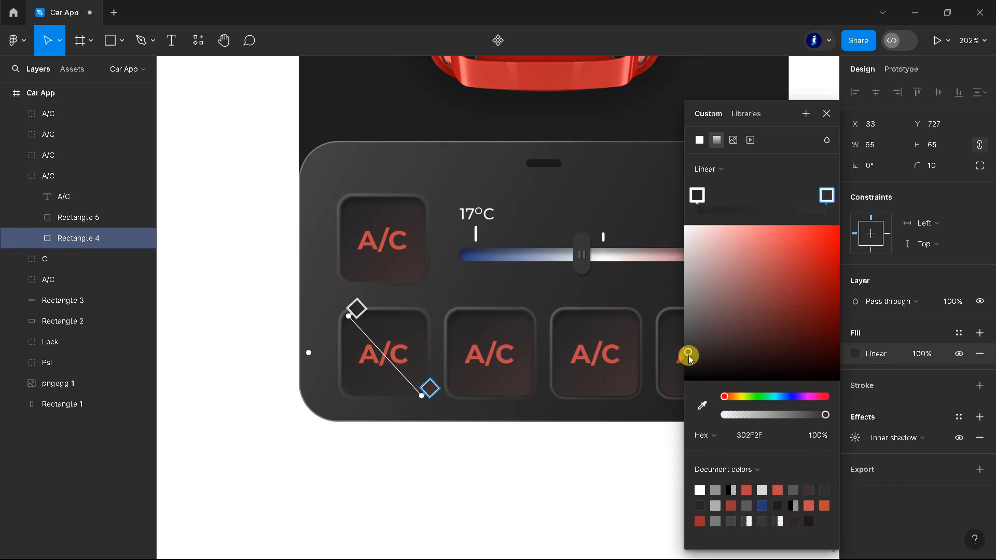
click(980, 438)
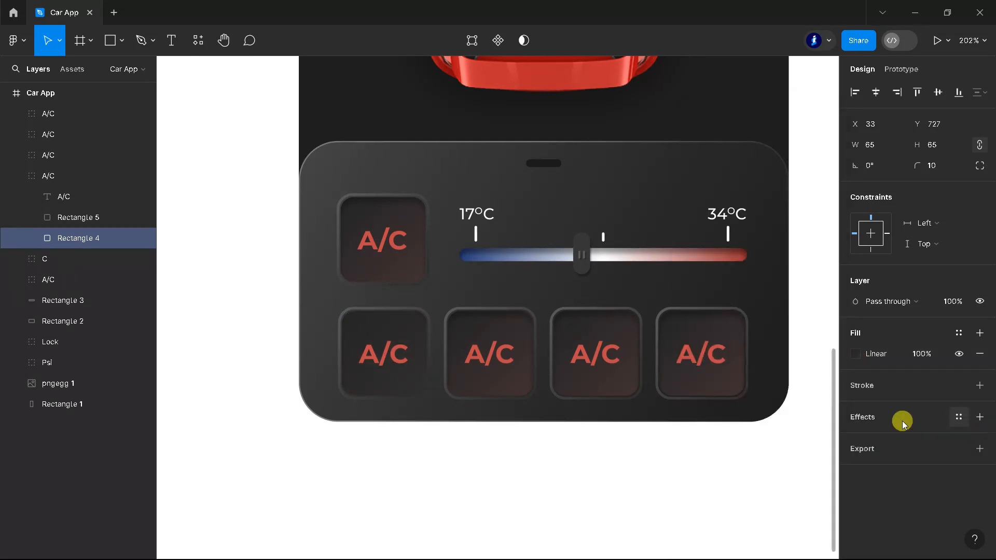
Step: Lighten the first lower button's gradient, using 3F3E3E for the end stop and shifting that stop inward
click(855, 353)
mouse_move(685, 355)
mouse_down()
mouse_move(681, 344)
mouse_move(688, 349)
mouse_up()
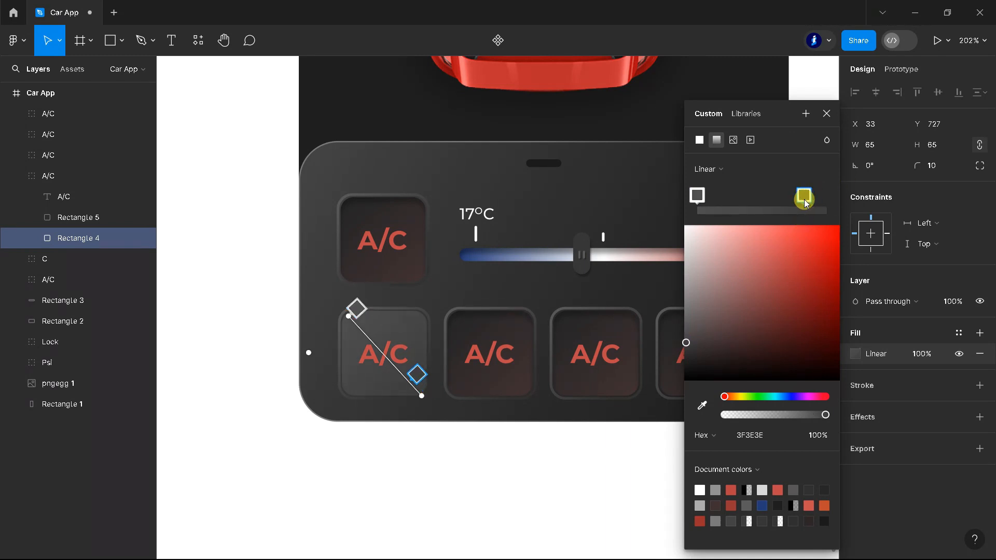
click(826, 117)
click(354, 479)
Step: Delete the A/C text from the first lower button
scroll(385, 442, up, 2)
double_click(382, 371)
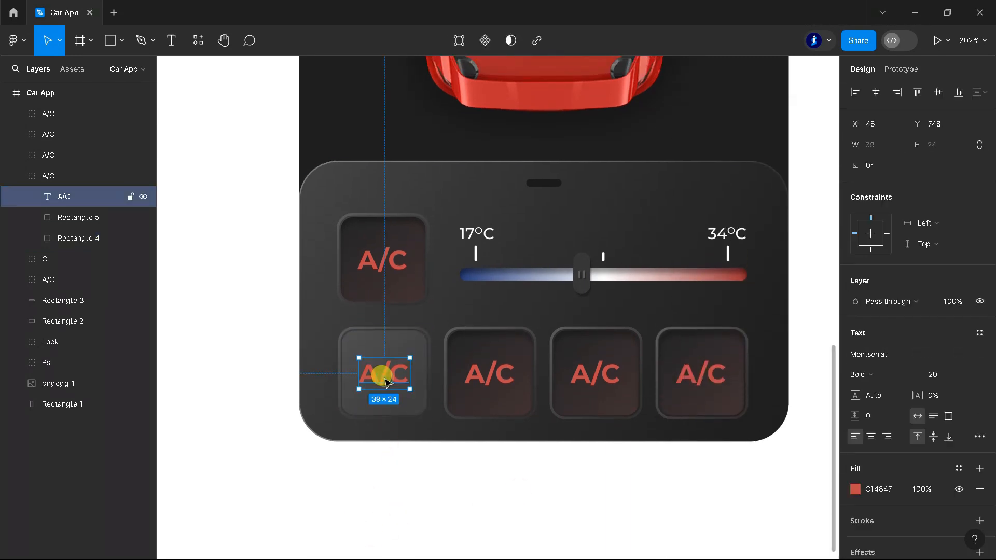
scroll(397, 436, up, 2)
key(Delete)
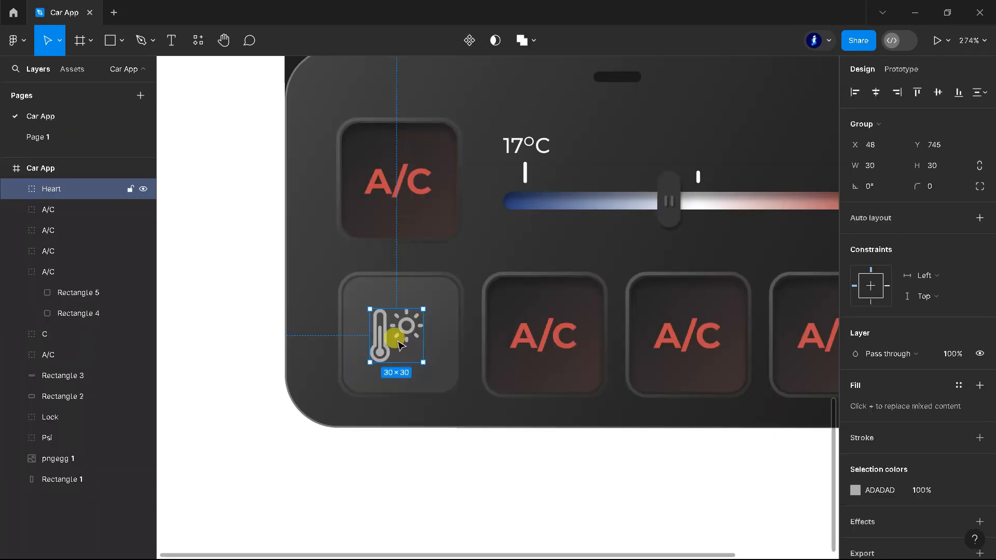
Step: Position the 30 × 30 thermometer-and-sun icon in the middle of the first lower button
drag(383, 338, 386, 334)
key(Escape)
scroll(371, 442, down, 3)
scroll(695, 406, up, 2)
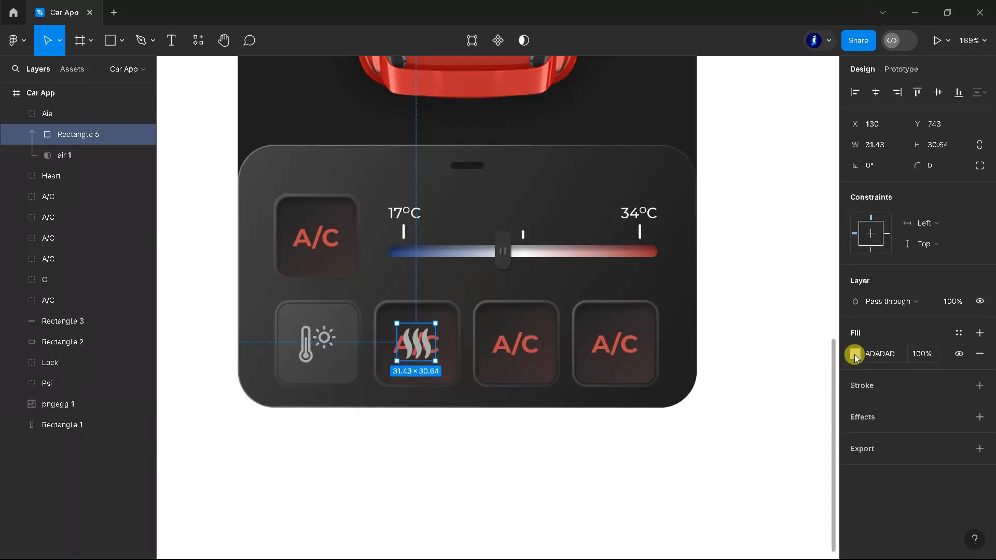
Step: Recolour the steam icon over the second lower button to C14847, sampled from a neighbouring button's A/C text
click(855, 354)
click(703, 406)
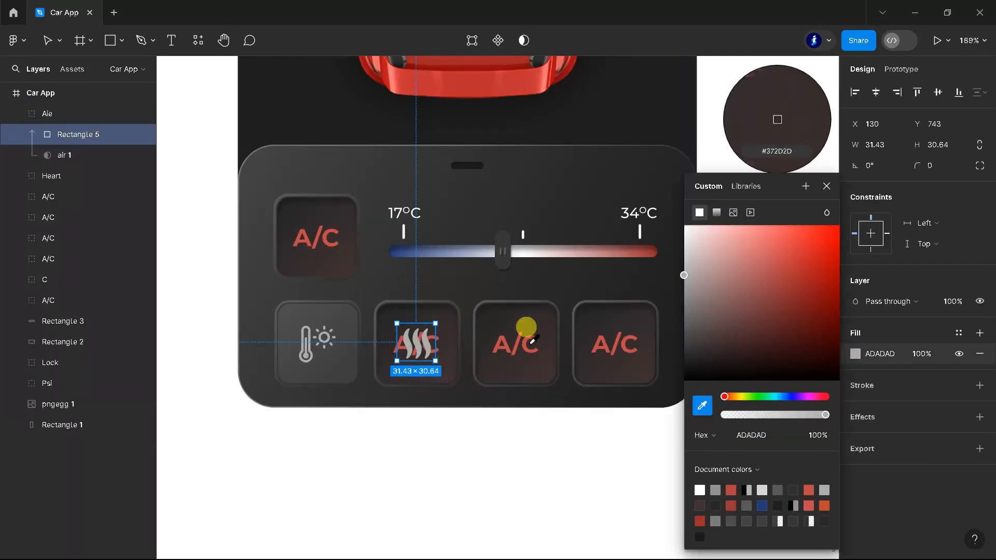
click(525, 327)
click(827, 184)
click(15, 113)
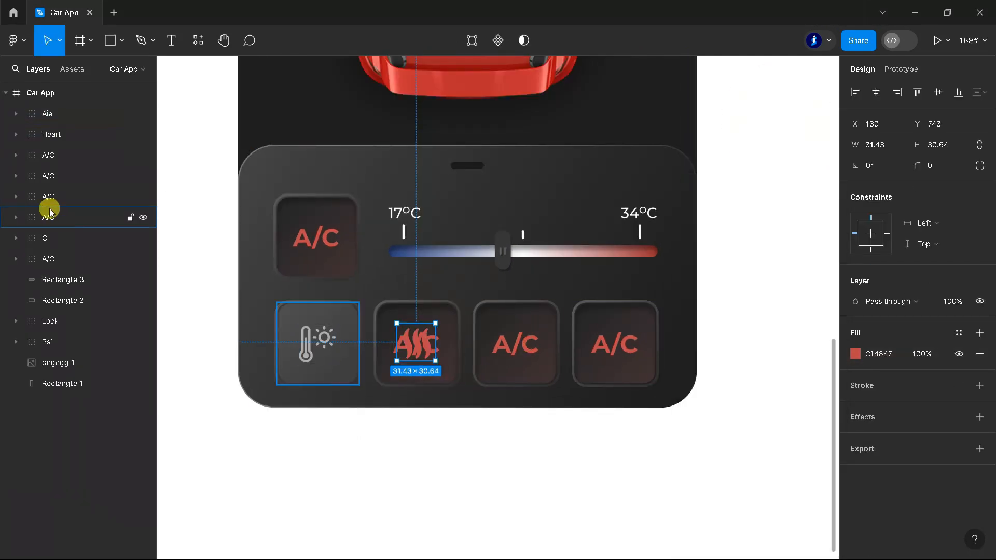
Step: Nest the thermometer-and-sun icon inside the first lower button's group and rename that group Heart
click(16, 219)
click(16, 218)
click(56, 135)
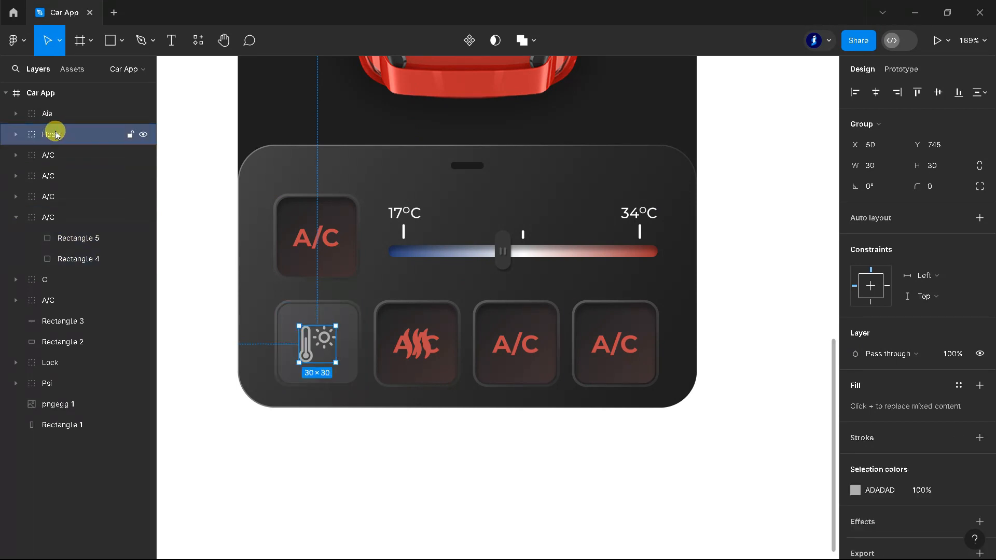
drag(69, 228, 69, 228)
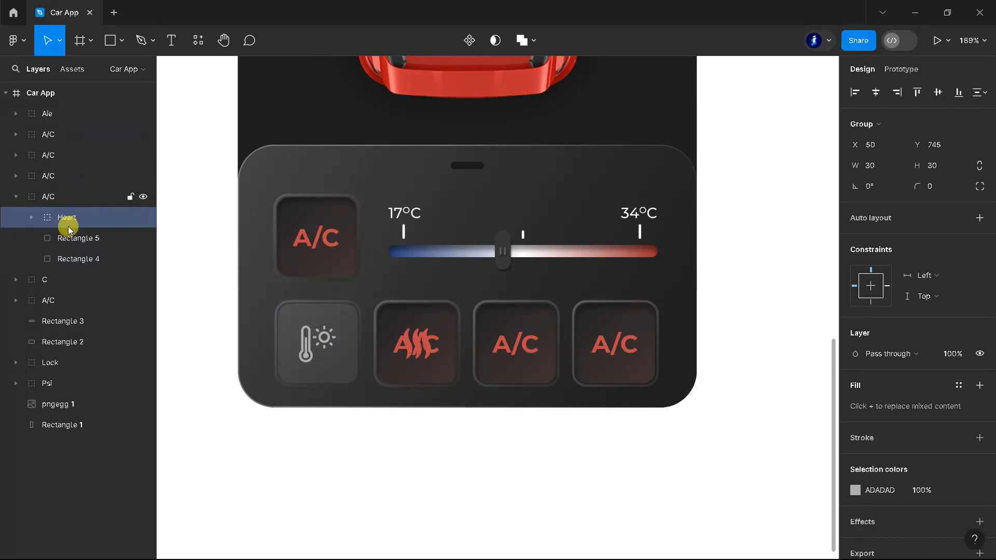
double_click(48, 197)
click(17, 197)
Step: Nest the steam icon inside the second lower button's group and delete that button's A/C text
click(42, 178)
click(15, 176)
drag(41, 115, 64, 198)
click(64, 200)
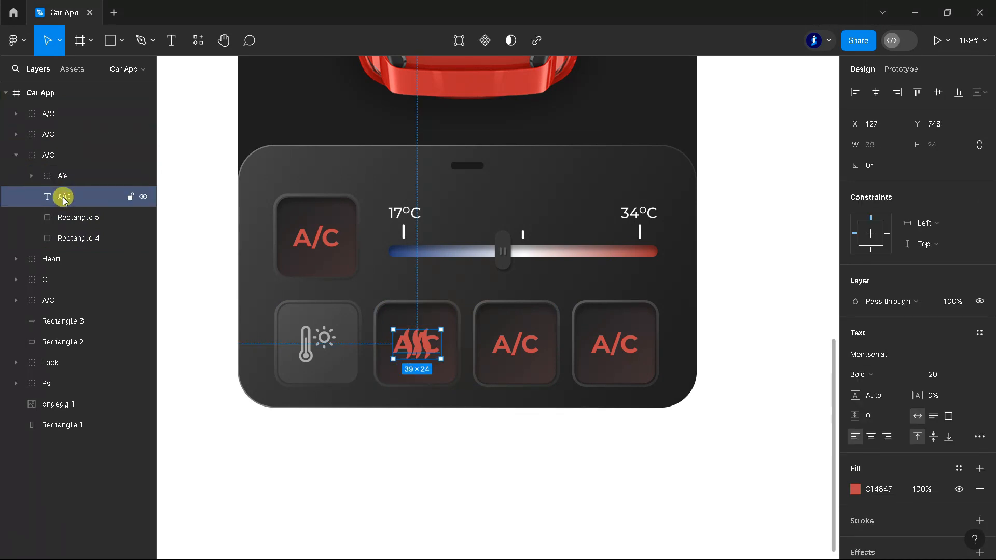
key(Delete)
Step: Rename the second lower button's group as Air
double_click(56, 156)
click(15, 155)
click(416, 480)
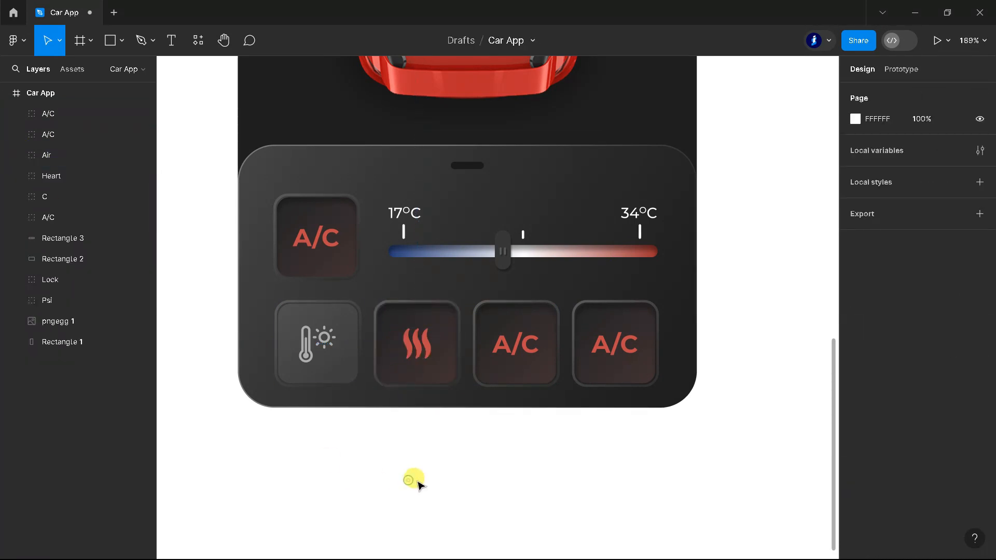
Step: Place the 34 × 34 snowflake icon in the middle of the third lower button
scroll(447, 478, down, 4)
scroll(525, 419, up, 2)
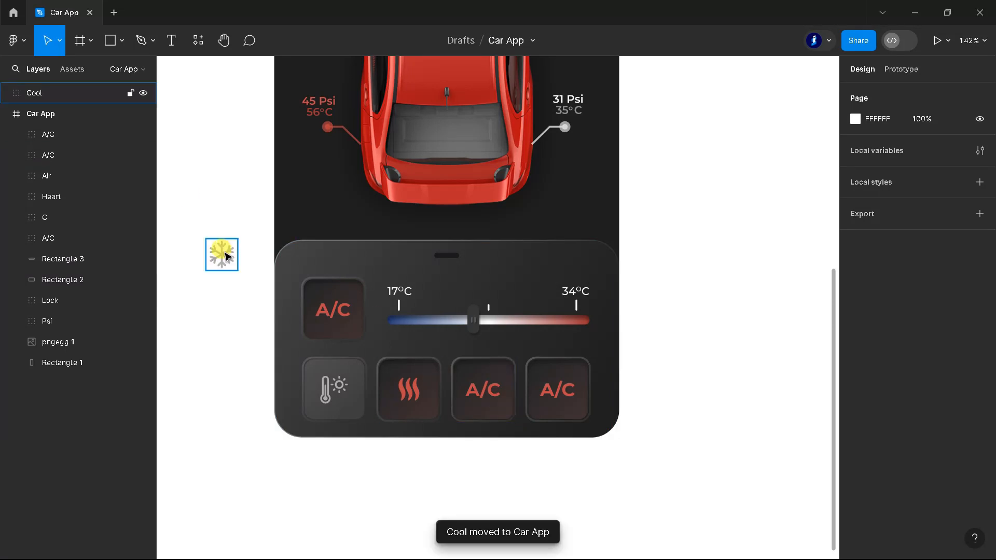
drag(220, 249, 451, 357)
drag(482, 392, 483, 389)
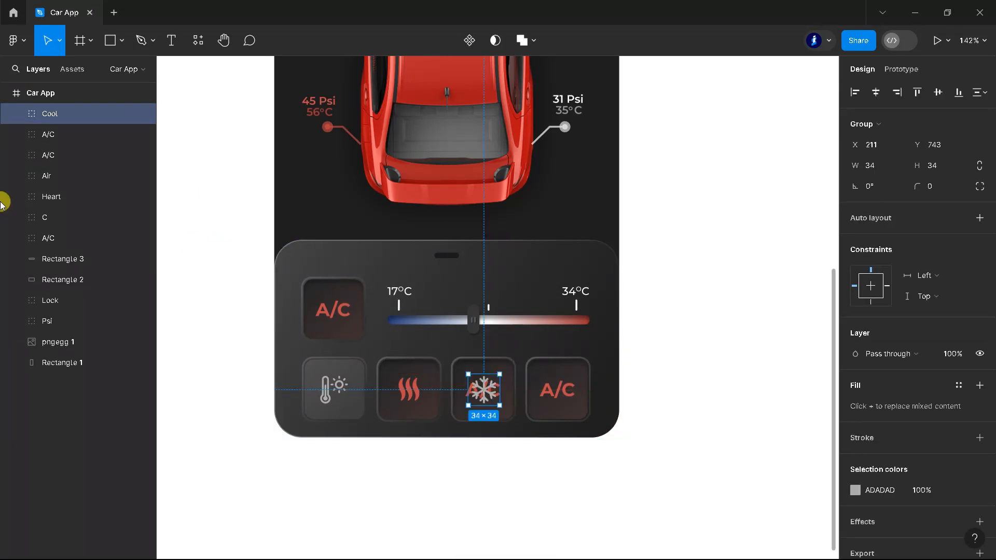
Step: Nest the snowflake icon inside the third lower button's group and delete that button's A/C text
click(17, 155)
click(16, 155)
click(65, 114)
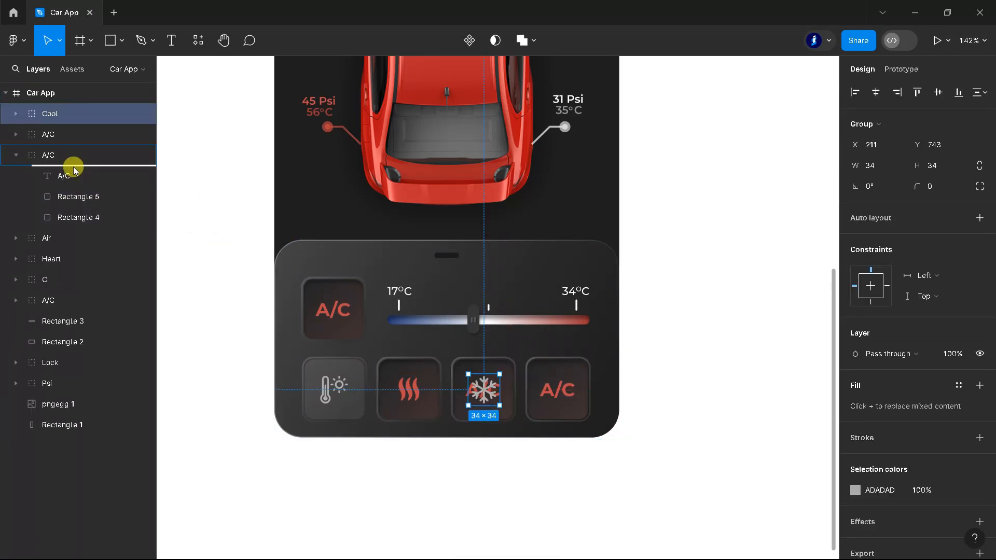
drag(74, 167, 74, 168)
click(73, 174)
key(Delete)
Step: Rename the third lower button's group as Cool, reusing the snowflake icon's layer name
double_click(69, 157)
key(ctrl+c)
double_click(52, 134)
key(ctrl+v)
click(16, 134)
click(15, 134)
Step: Remove the inner shadow from the third lower button's base and match its gradient end stop to the first lower button, shifting that stop inward
click(57, 175)
click(71, 196)
click(979, 437)
click(855, 353)
click(827, 193)
click(702, 403)
click(356, 397)
drag(518, 411, 502, 396)
click(828, 112)
click(756, 288)
click(16, 135)
Step: Replace the fourth lower button's A/C text with the 33 × 33 wheel icon, nested in the button's group and centred on it
key(ctrl+v)
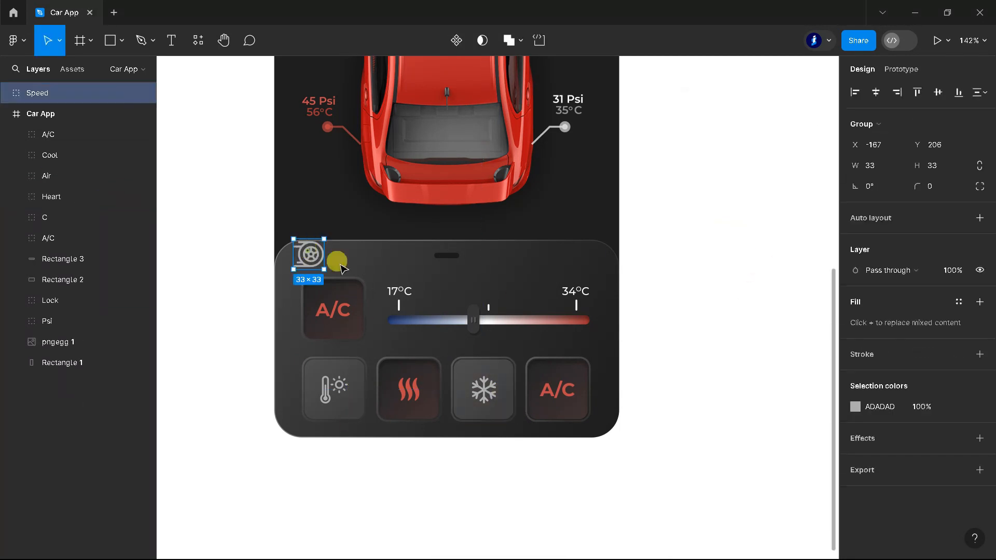
drag(311, 256, 559, 392)
click(15, 134)
drag(52, 93, 66, 144)
click(68, 154)
key(Delete)
click(69, 132)
scroll(630, 404, up, 3)
drag(534, 385, 533, 384)
Step: Try to recolour the fourth lower button's outline as a linear gradient with sampled greys, using 3F3E3E for the end stop
click(573, 382)
click(855, 386)
click(699, 139)
click(716, 138)
click(702, 404)
click(296, 373)
click(804, 194)
click(701, 403)
click(258, 414)
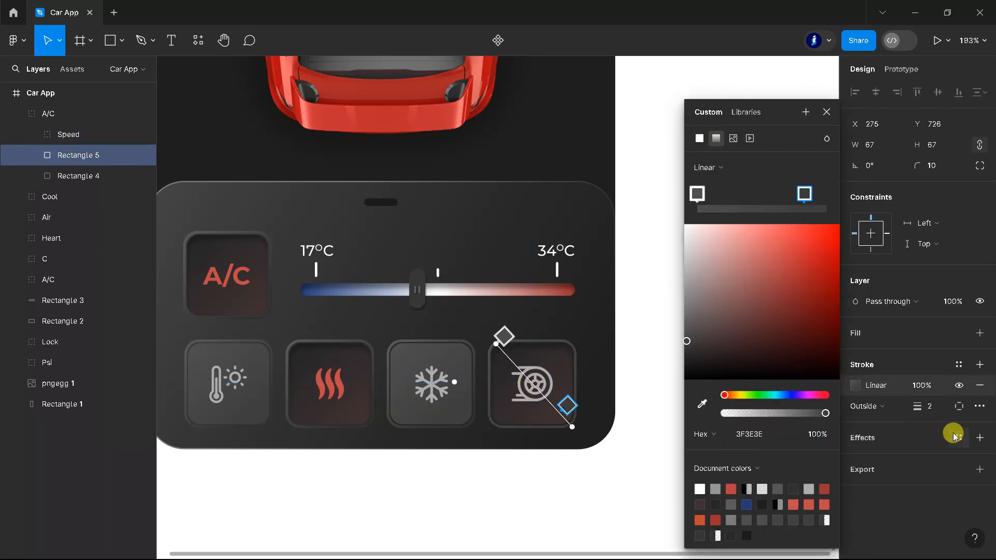
click(826, 112)
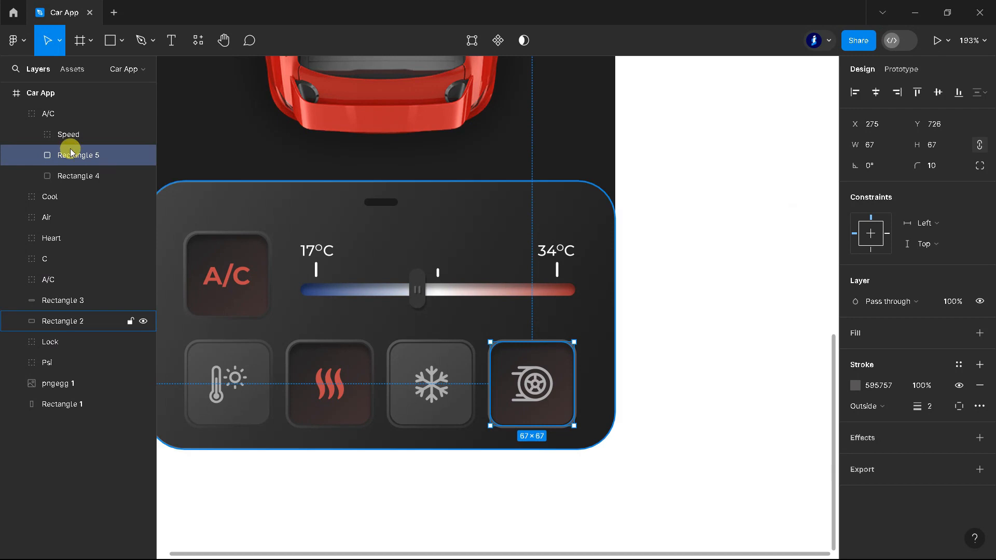
Step: Remove the inner shadow from the fourth lower button's base and match both of its gradient stops to the third lower button
click(78, 176)
click(979, 437)
click(855, 354)
click(697, 193)
click(701, 403)
click(403, 349)
click(826, 194)
click(702, 403)
click(459, 411)
click(826, 113)
click(762, 247)
Step: Rename the fourth lower button's group as Speed, reusing the wheel icon's layer name
scroll(733, 314, down, 3)
scroll(674, 365, up, 3)
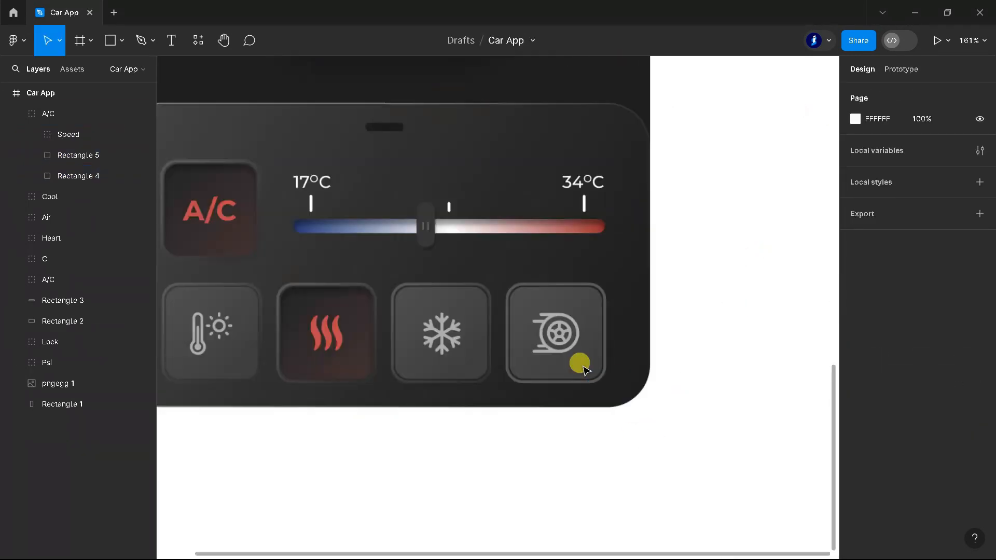
click(582, 365)
scroll(540, 467, down, 5)
double_click(69, 131)
double_click(43, 110)
key(ctrl+v)
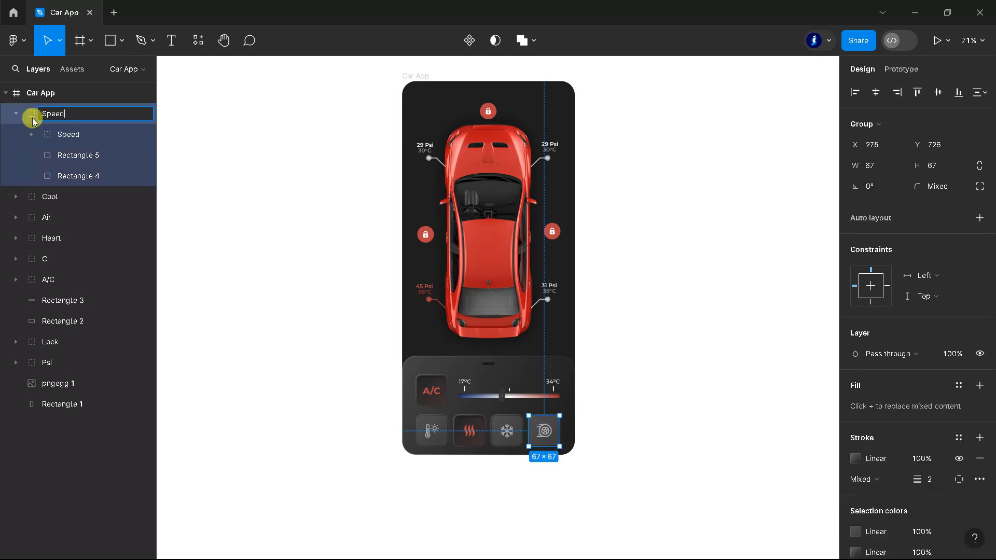
click(16, 114)
Step: Shift the A/C button, temperature slider and all four lower icon buttons together slightly upward within the bottom panel
shift+click(49, 134)
shift+click(50, 155)
shift+click(49, 174)
shift+click(51, 203)
shift+click(58, 225)
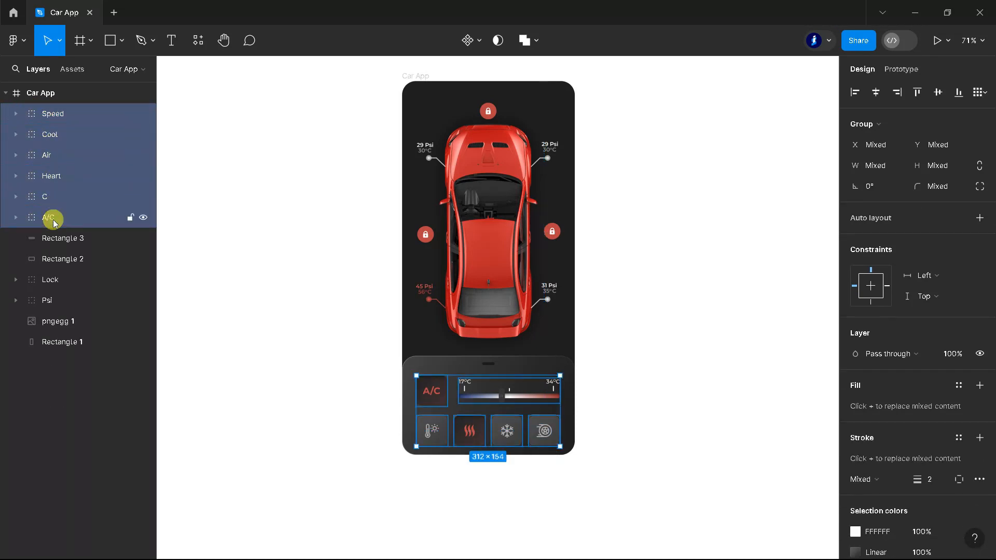
click(662, 256)
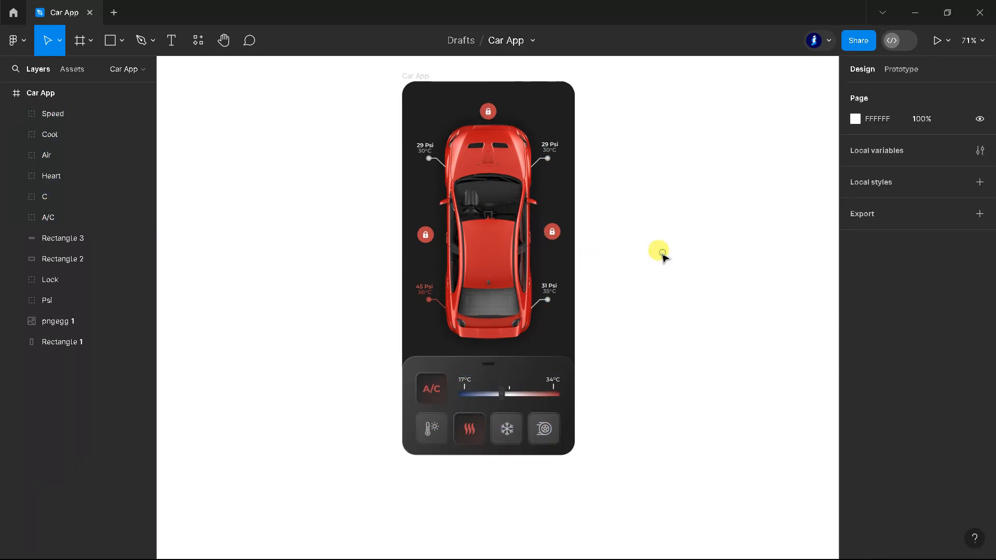
scroll(524, 469, down, 2)
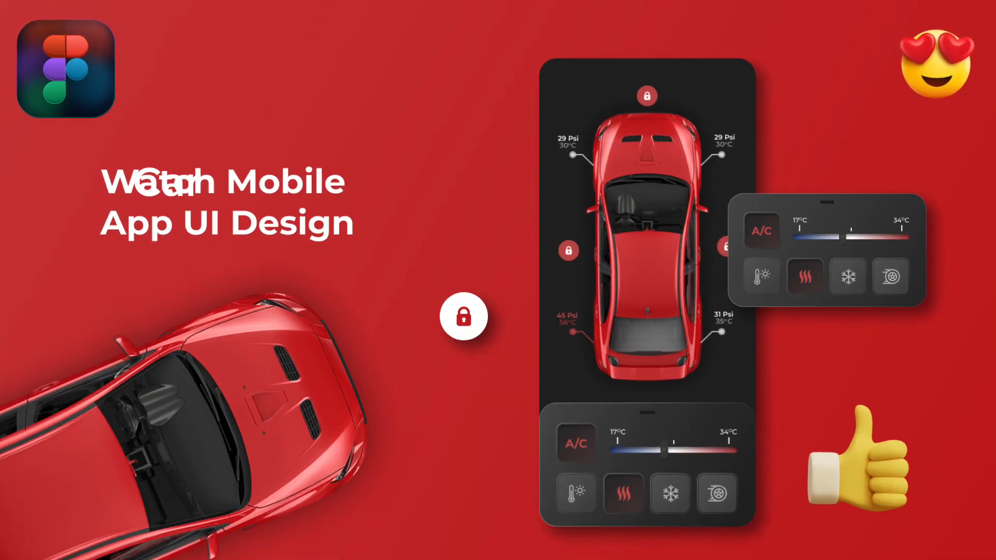